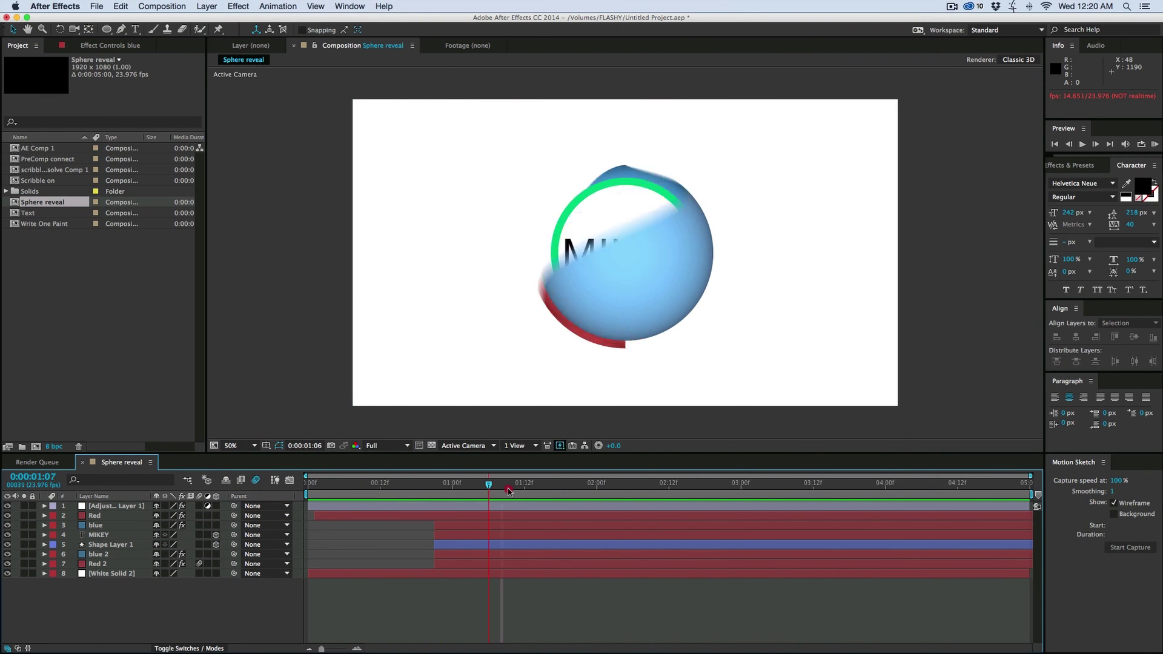
# Step: Scrub through the existing sphere reveal animation, leaving the time at frame 21
pyautogui.moveTo(480, 488); pyautogui.dragTo(447, 493)
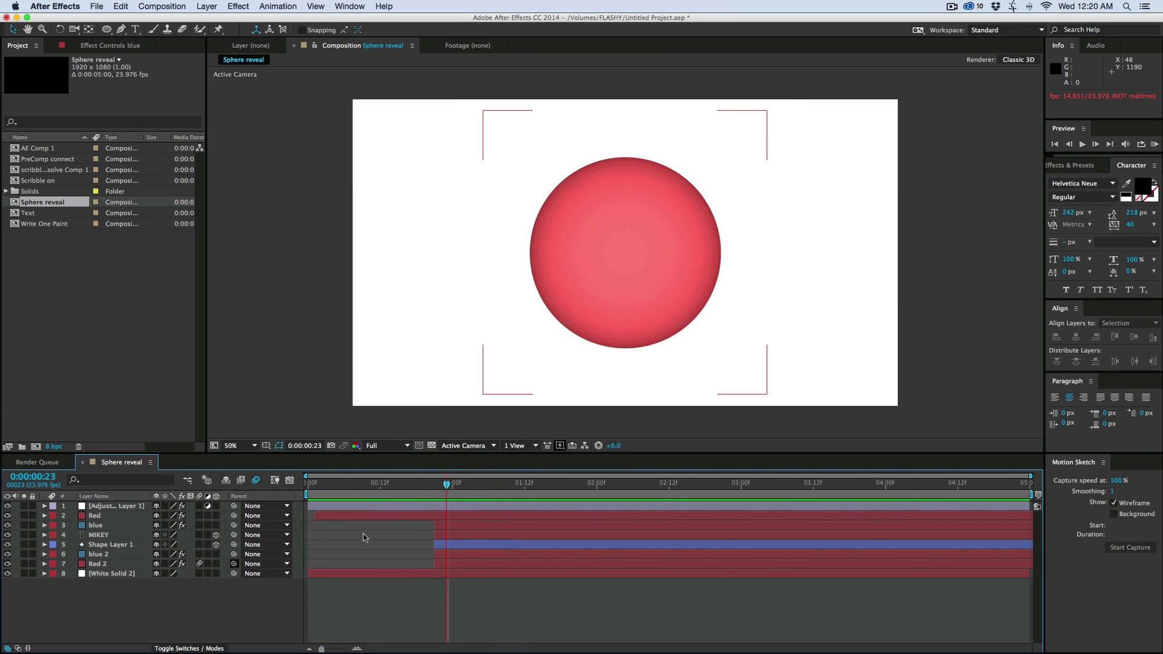
pyautogui.moveTo(447, 488); pyautogui.dragTo(500, 487)
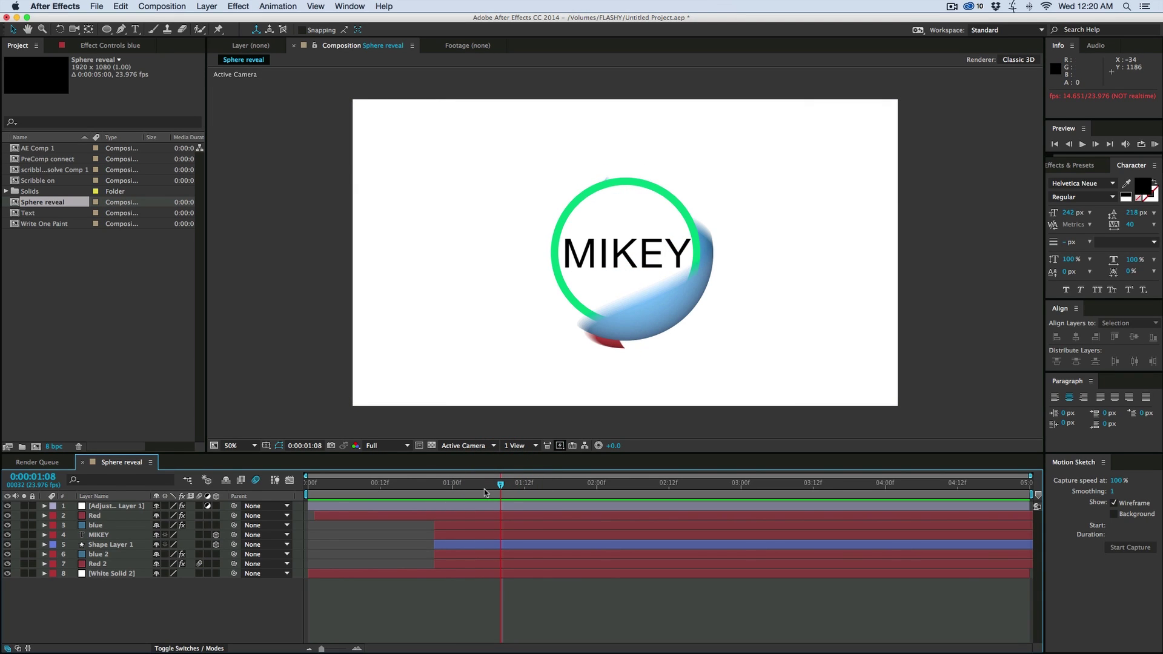
pyautogui.moveTo(485, 489); pyautogui.dragTo(446, 492)
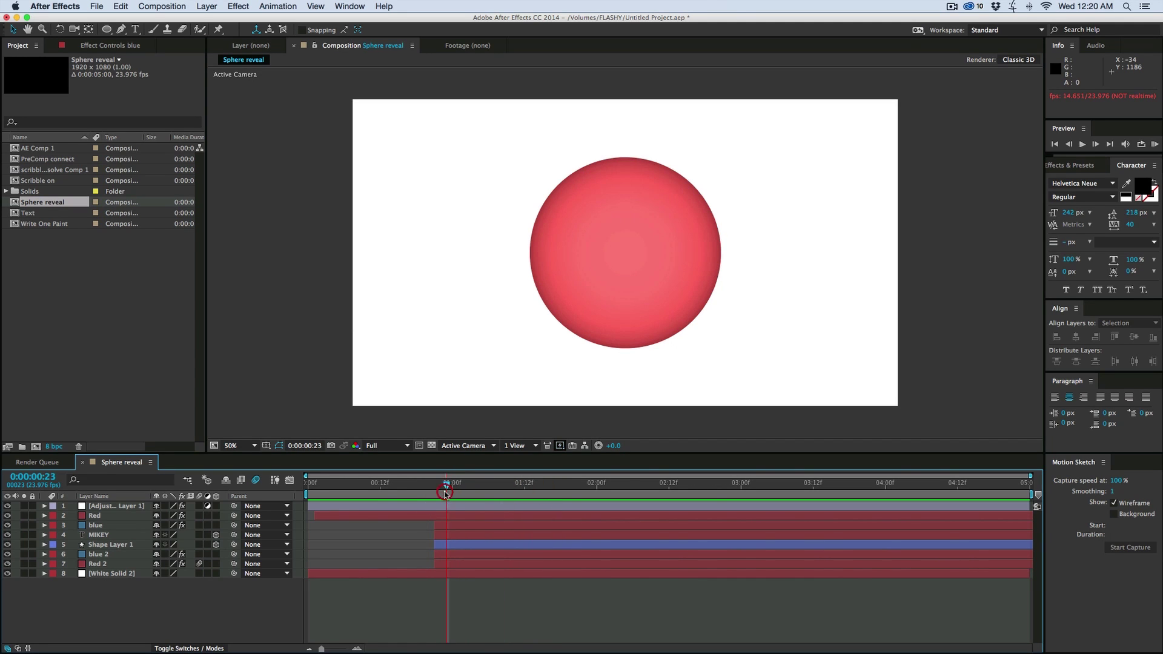
pyautogui.click(121, 6)
pyautogui.click(306, 322)
pyautogui.moveTo(447, 484); pyautogui.dragTo(433, 486)
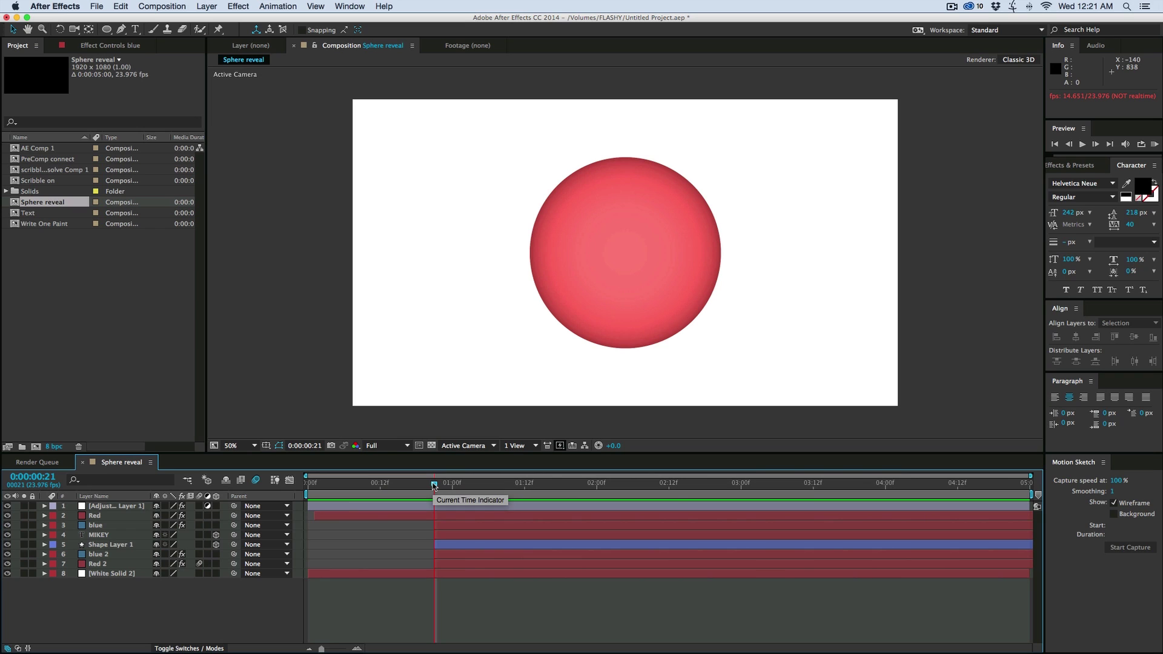
# Step: Create the Sphere logo composition and add a comp-size white solid
pyautogui.press('super+k')
pyautogui.write('Sphere logo')
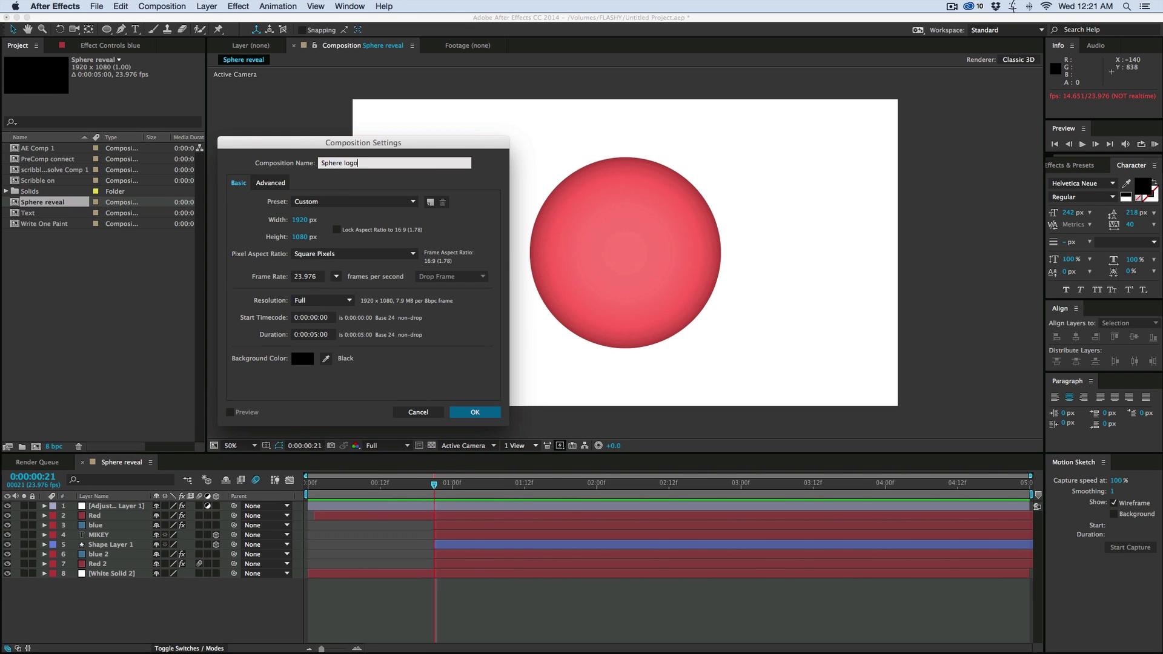
pyautogui.press('Return')
pyautogui.press('super+y')
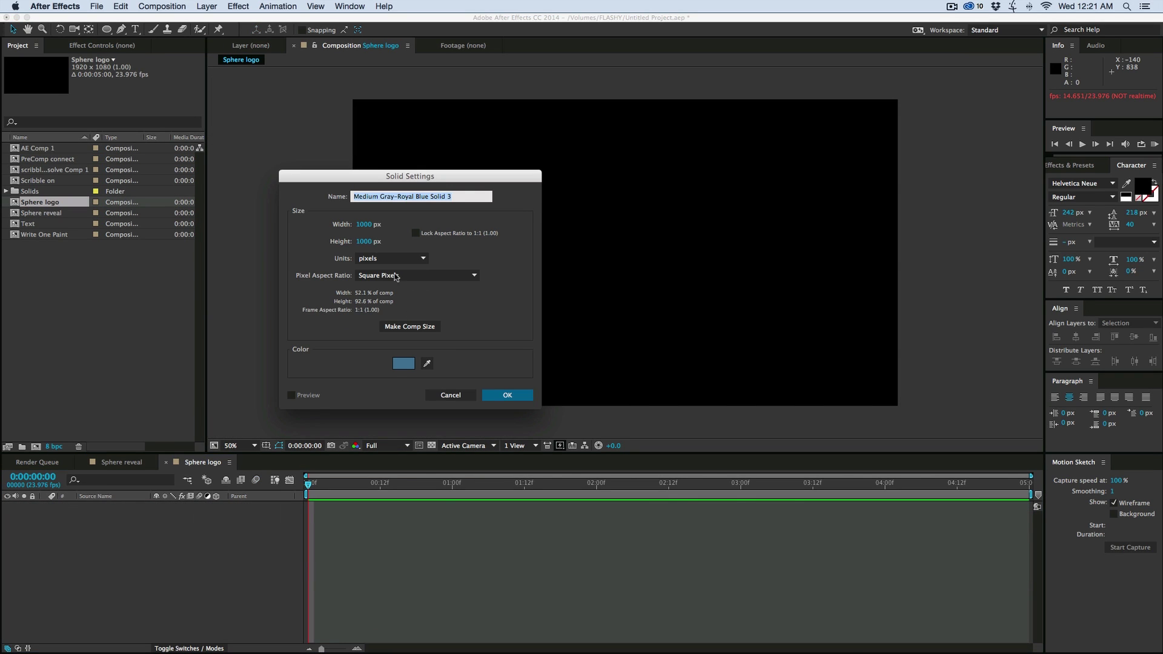
pyautogui.click(409, 326)
pyautogui.press('Return')
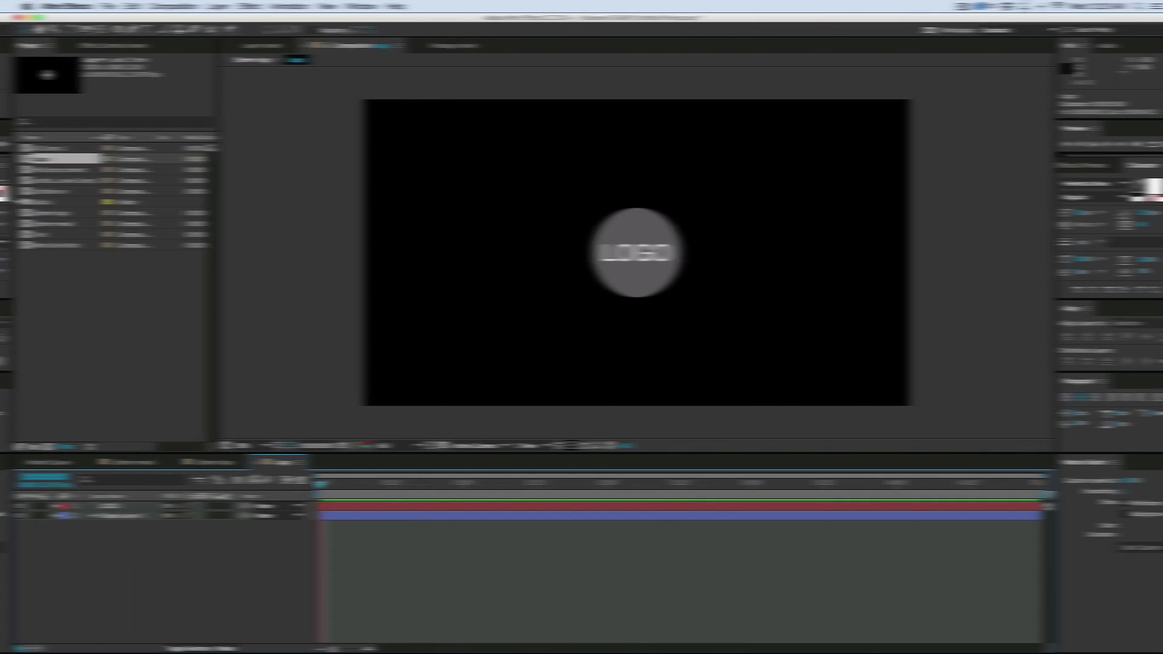
# Step: Turn on the 3D Layer switch for the Logo layer in Sphere logo
pyautogui.click(200, 462)
pyautogui.click(143, 553)
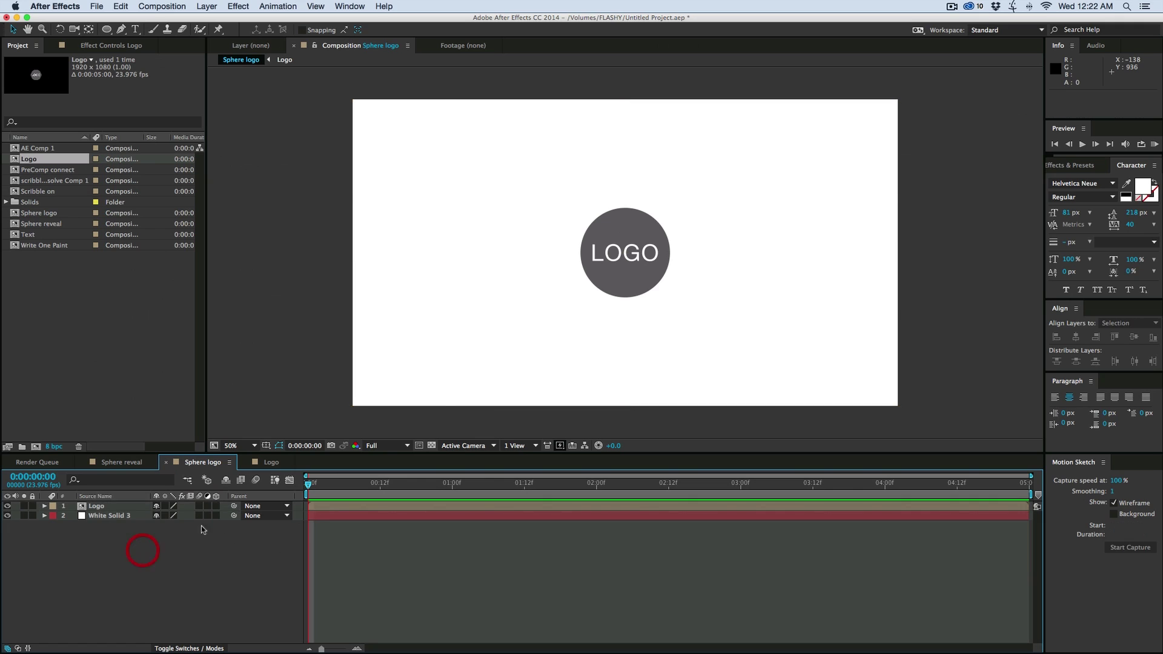
pyautogui.click(216, 506)
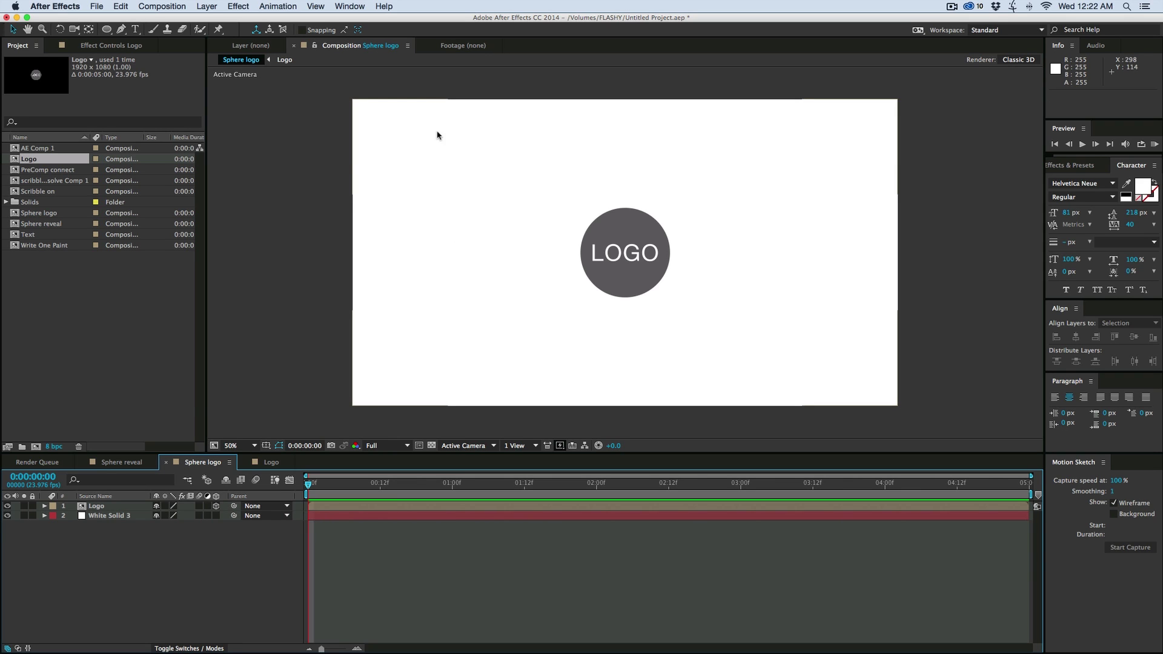
# Step: Add a 1000 × 1000 px medium red (C35050) solid and select it
pyautogui.click(207, 6)
pyautogui.moveTo(211, 20)
pyautogui.click(369, 36)
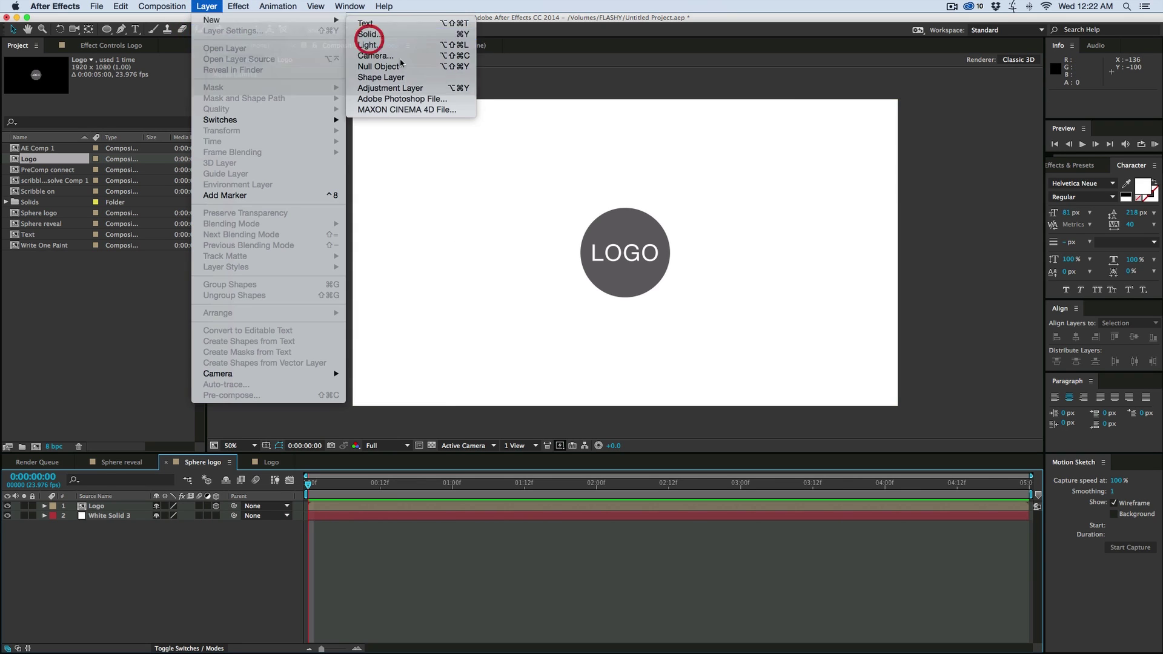
pyautogui.click(362, 225)
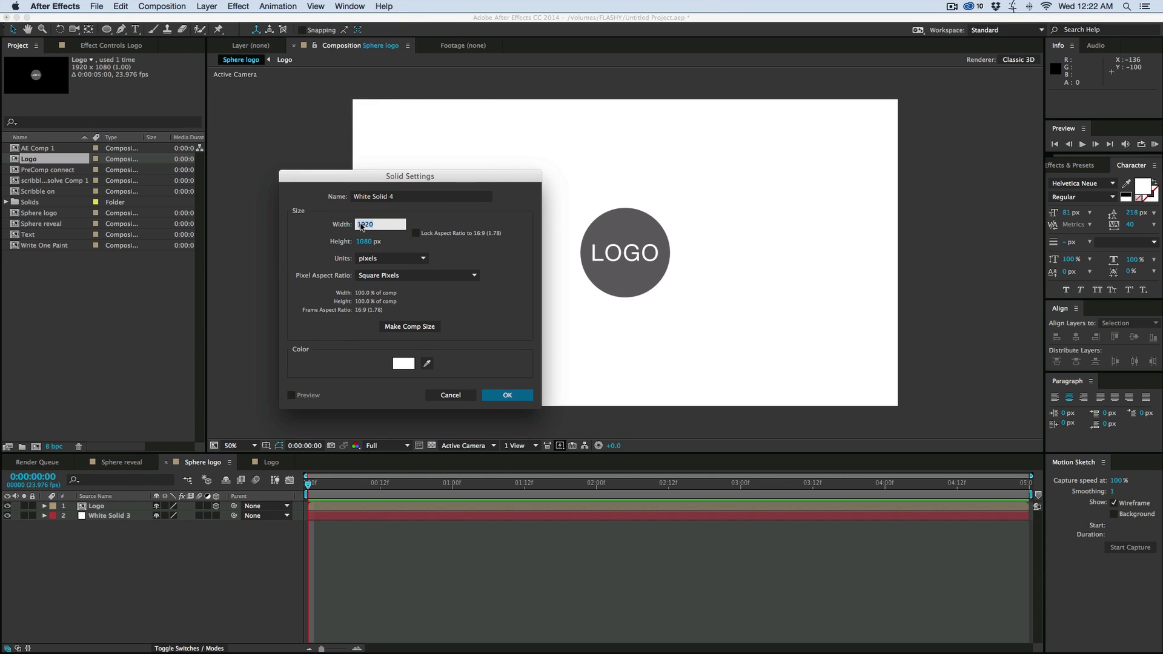
pyautogui.write('1000')
pyautogui.press('Tab')
pyautogui.write('1000')
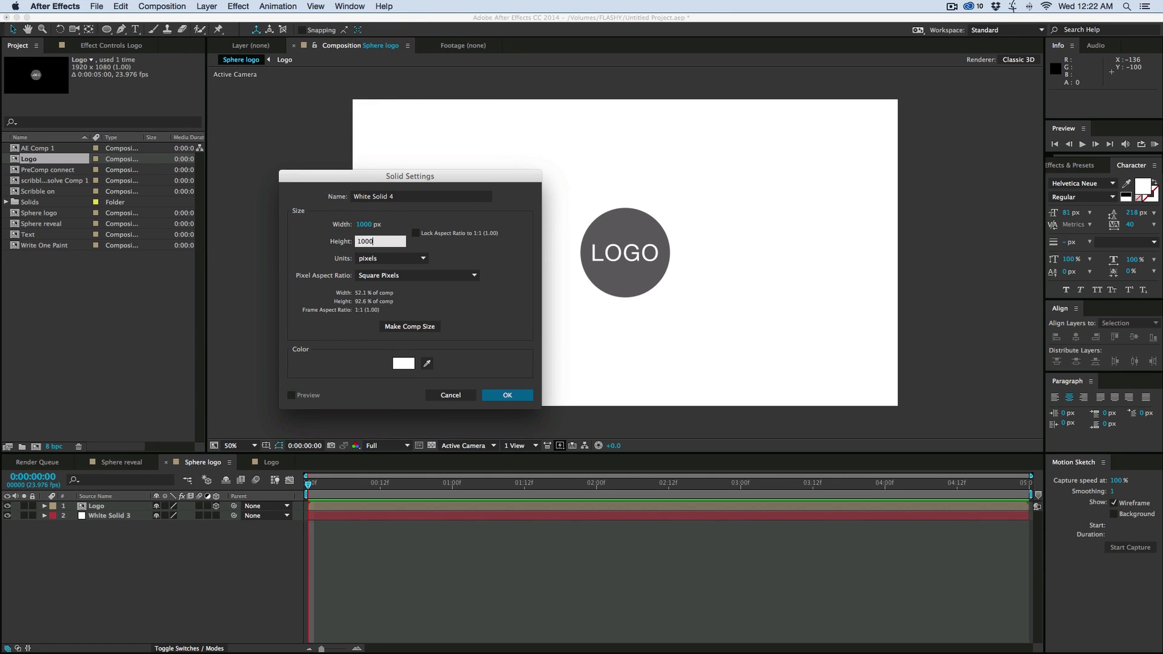
pyautogui.click(411, 367)
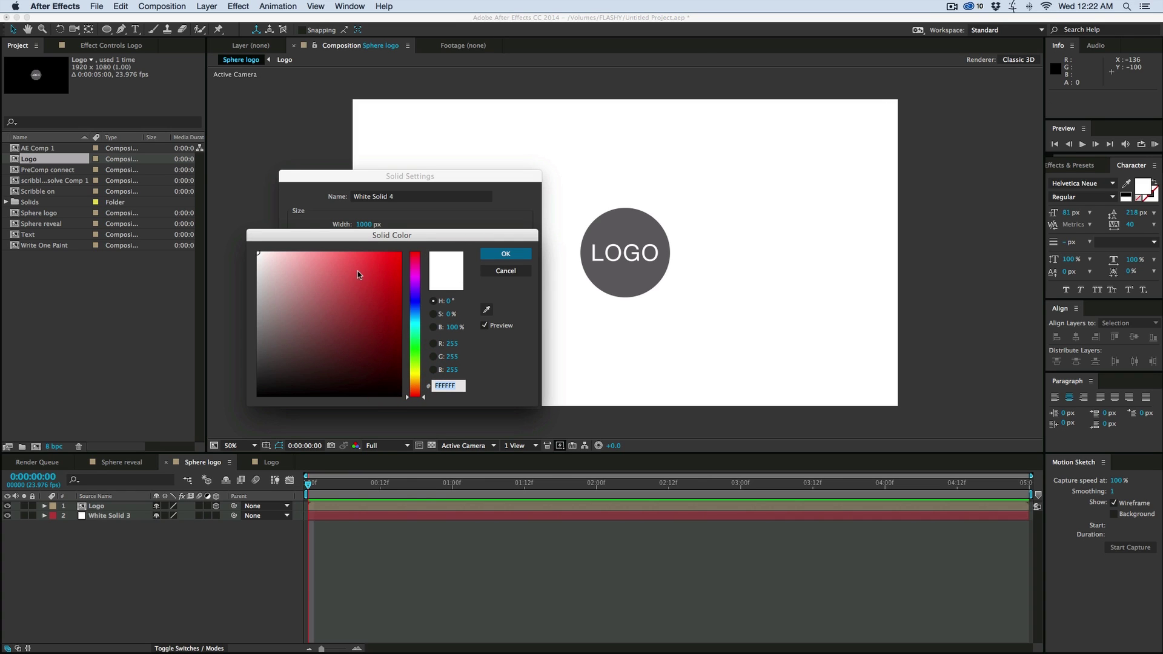
pyautogui.moveTo(358, 274); pyautogui.dragTo(343, 289)
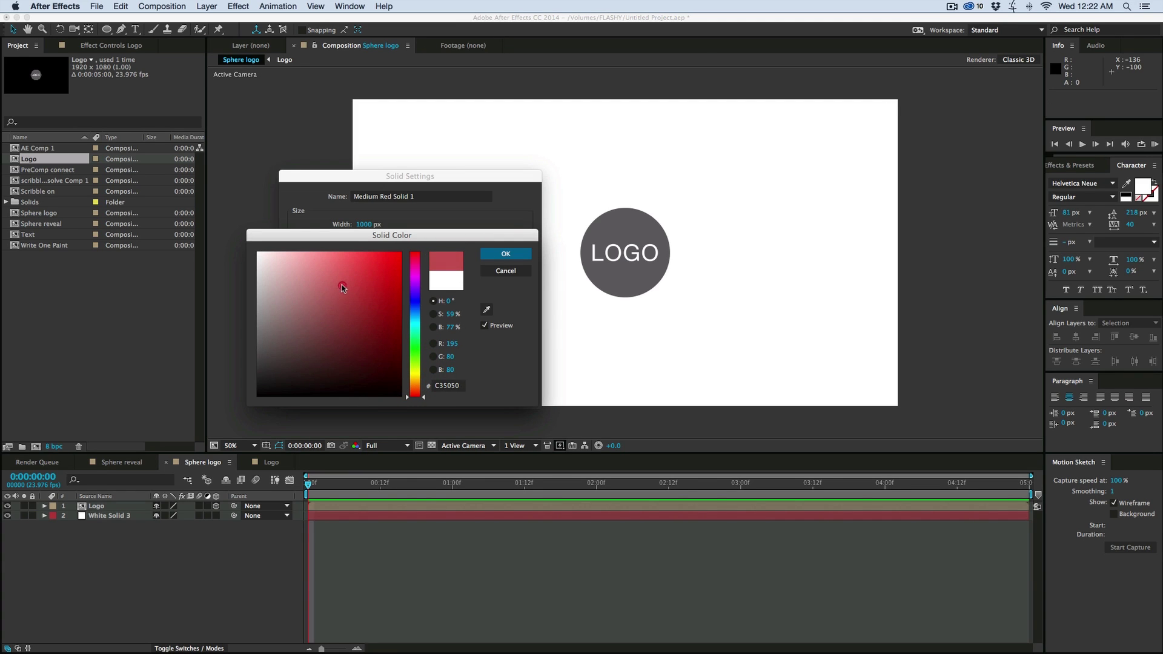
pyautogui.click(506, 254)
pyautogui.click(502, 392)
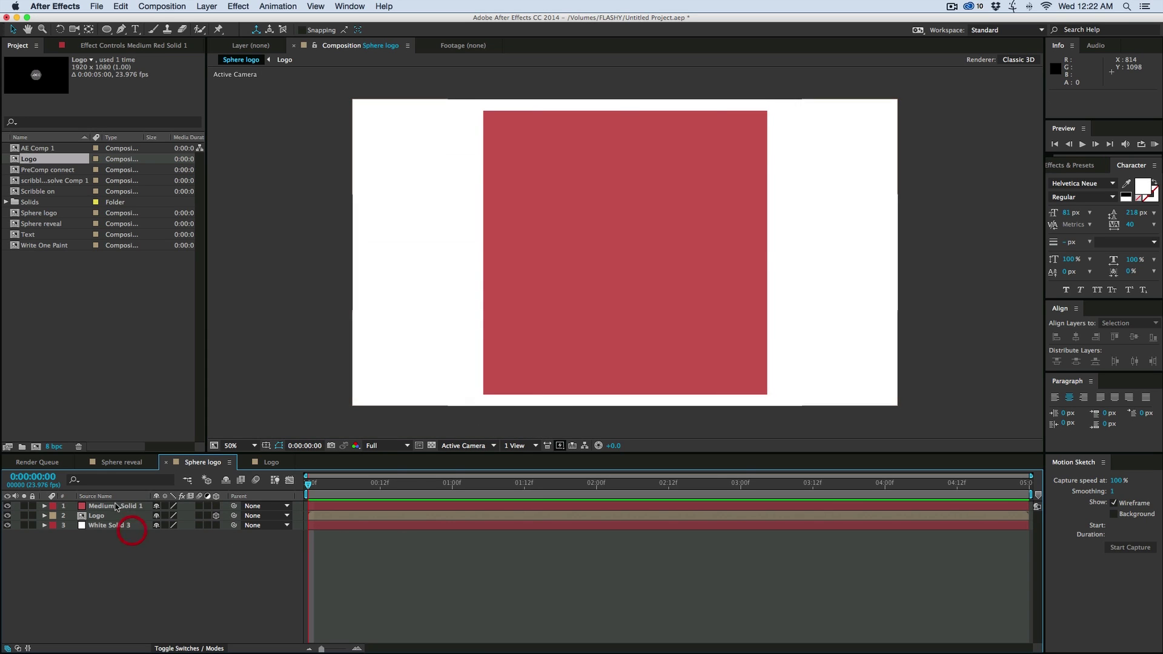
pyautogui.click(115, 506)
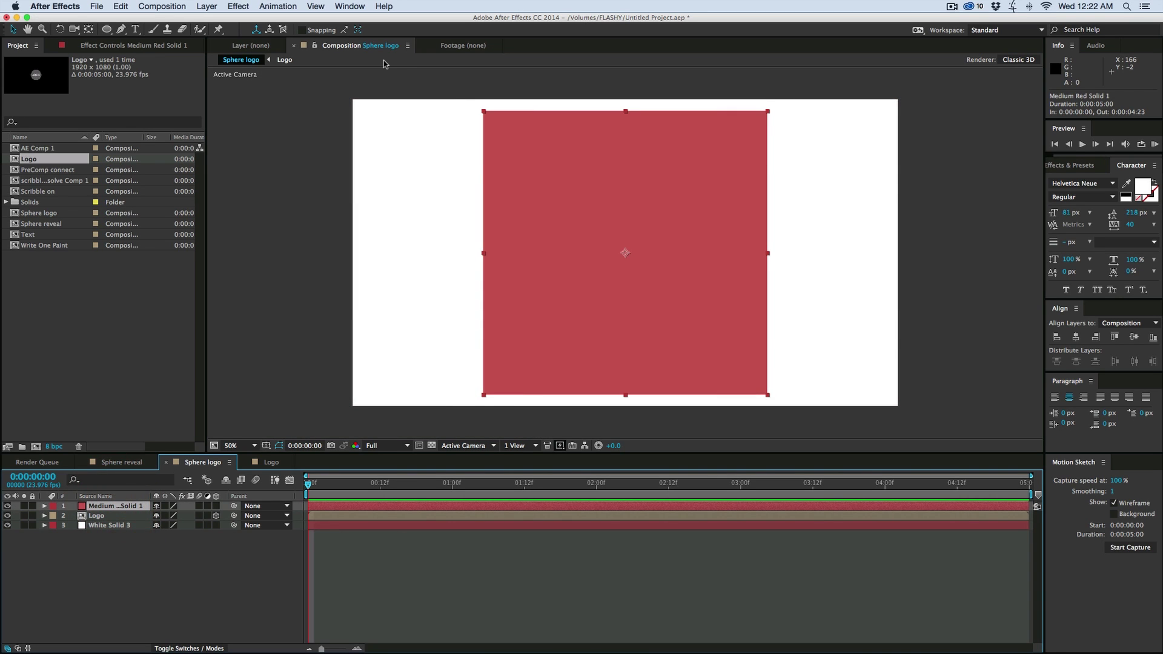
# Step: Apply Linear Wipe and CC Sphere effects to the red solid
pyautogui.click(240, 6)
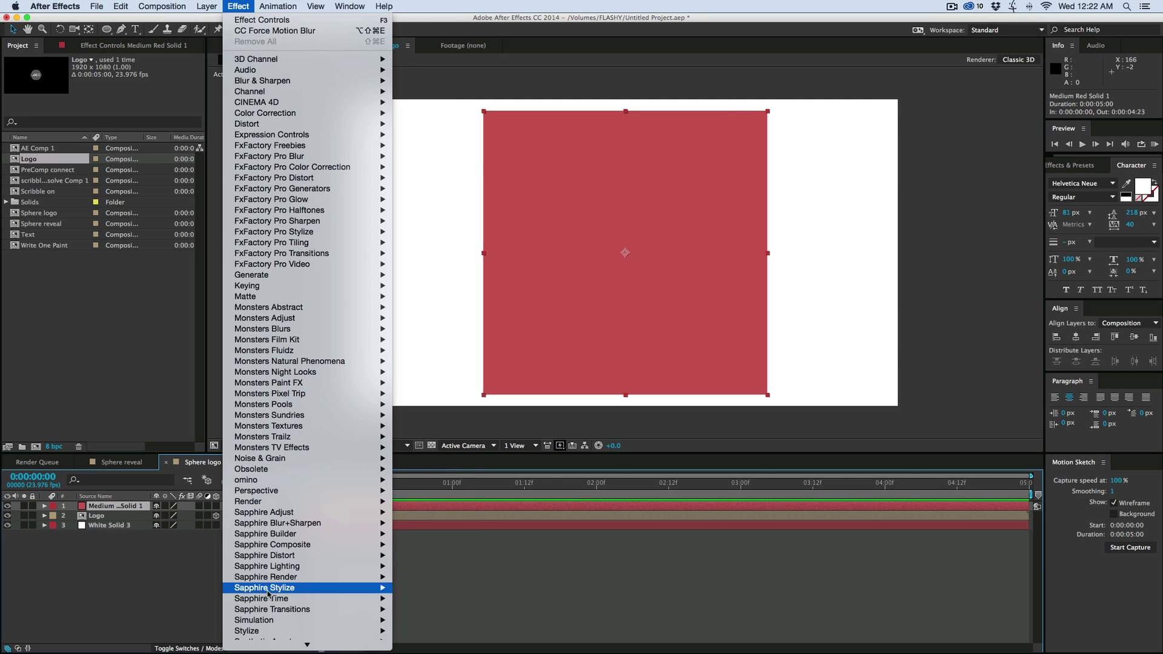
pyautogui.moveTo(271, 613)
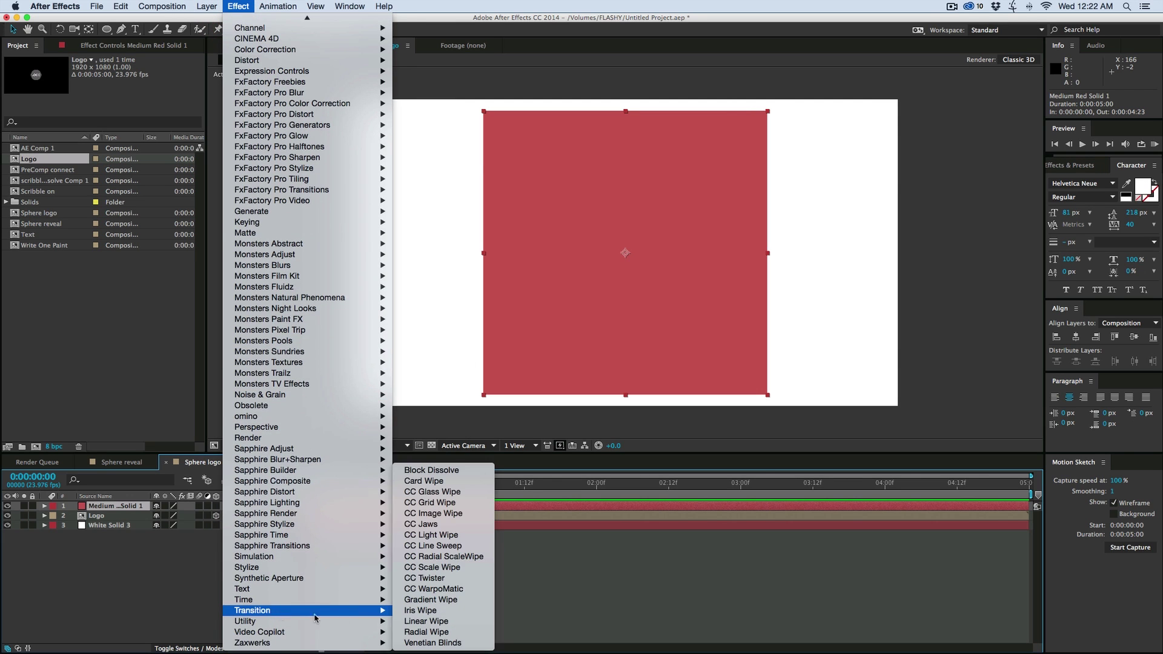
pyautogui.click(441, 622)
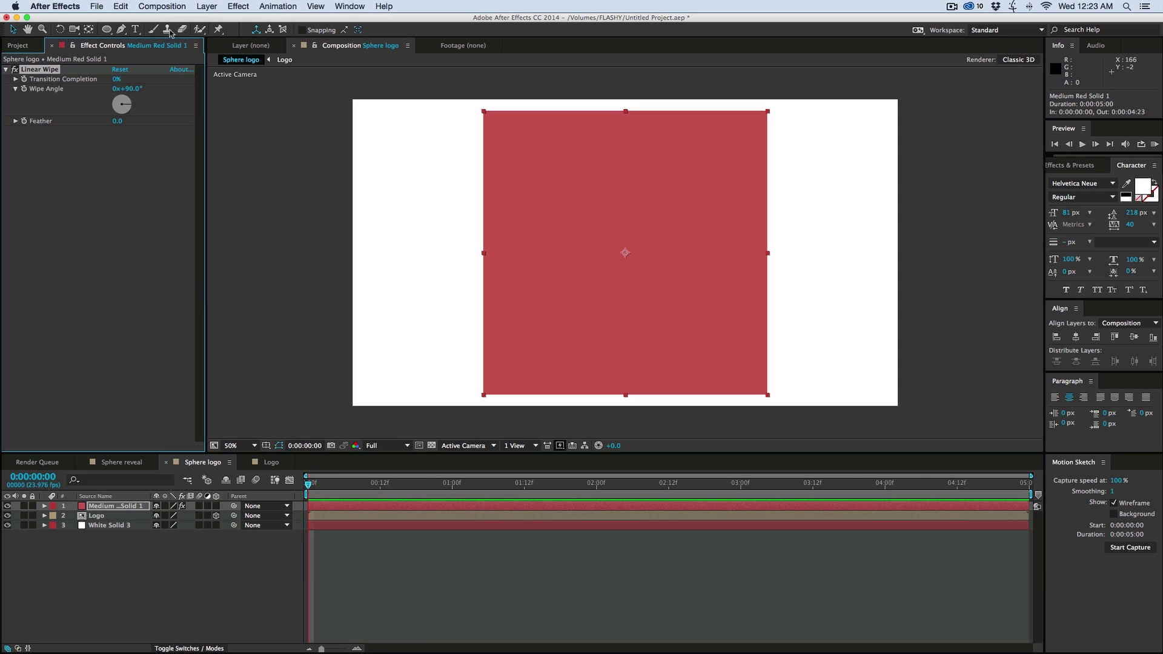
pyautogui.click(212, 7)
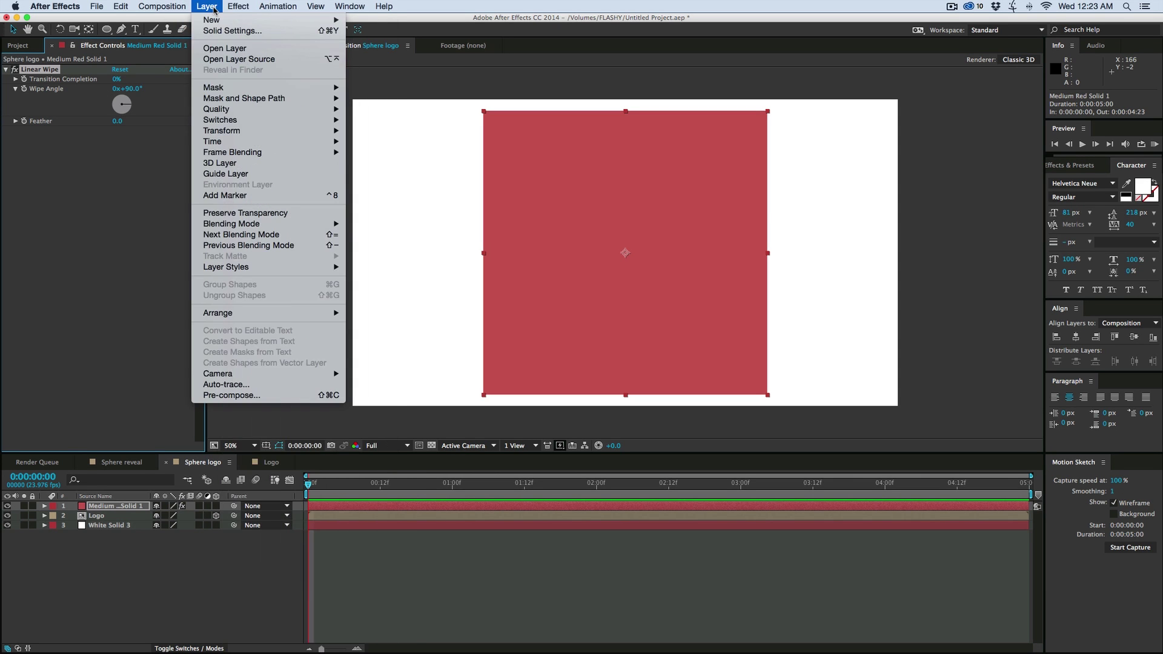
pyautogui.moveTo(238, 7)
pyautogui.moveTo(266, 490)
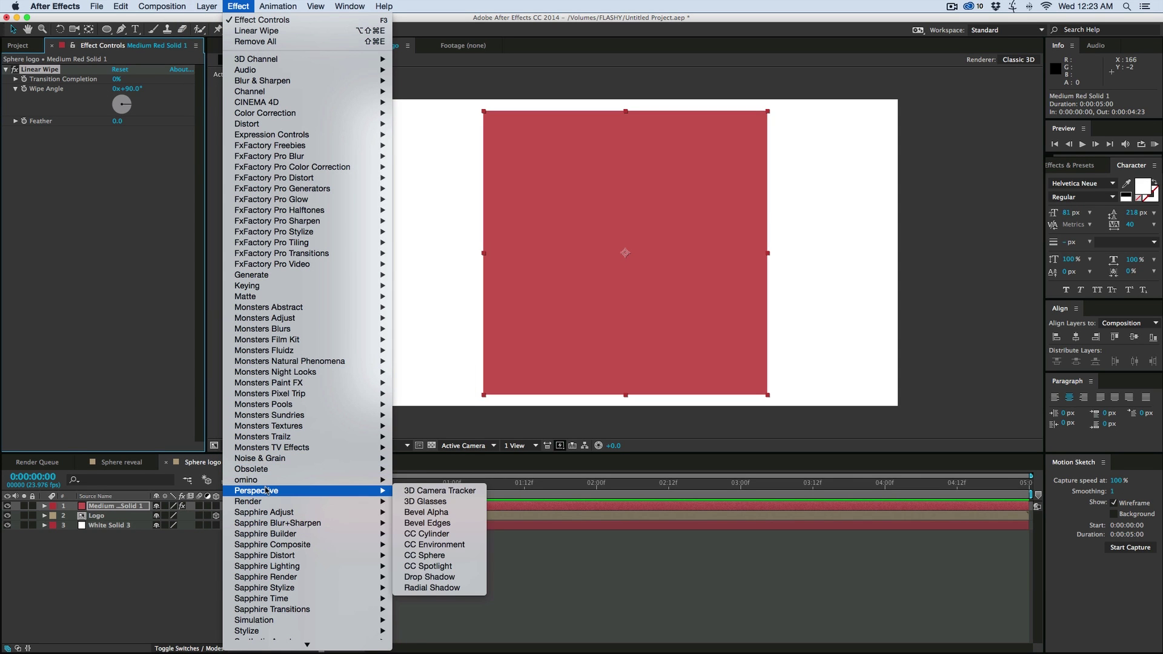
pyautogui.click(466, 560)
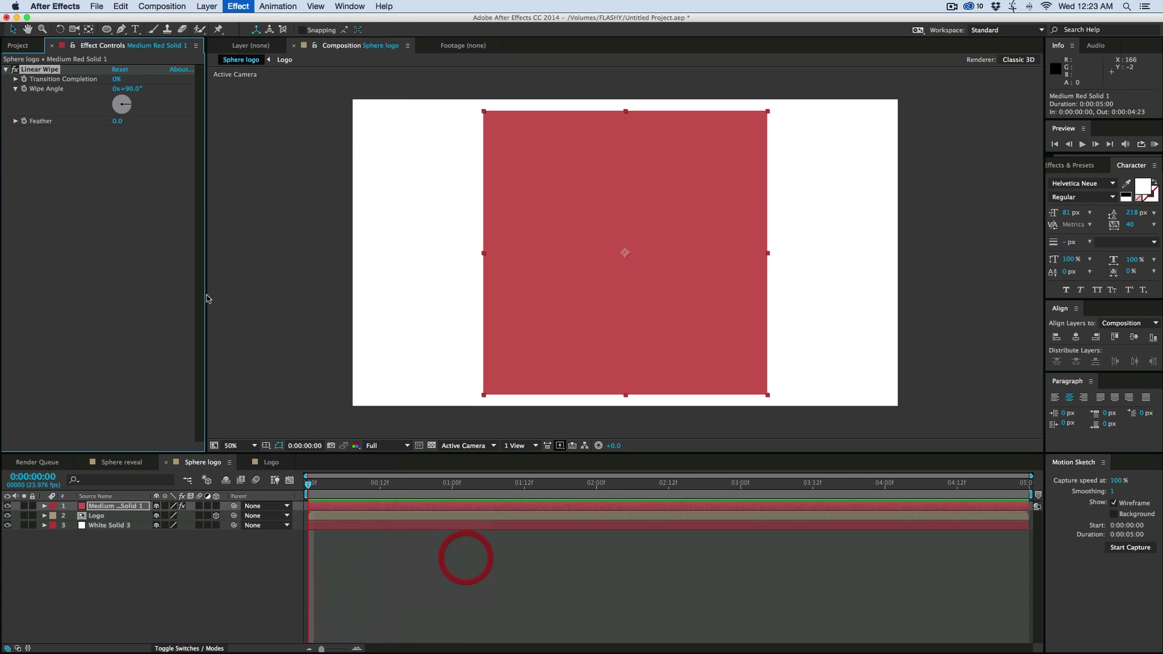
# Step: Set CC Sphere Radius 349, Light Height 100, Ambient 62, Diffuse 58, Specular 0
pyautogui.moveTo(122, 150); pyautogui.dragTo(206, 151)
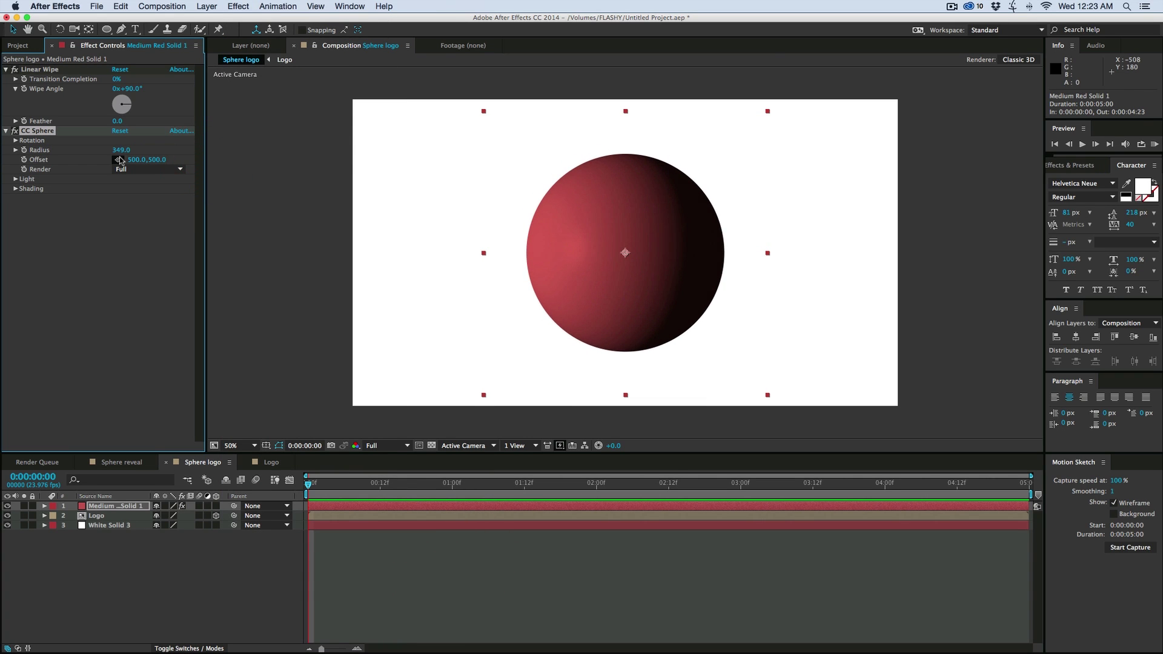
pyautogui.click(16, 179)
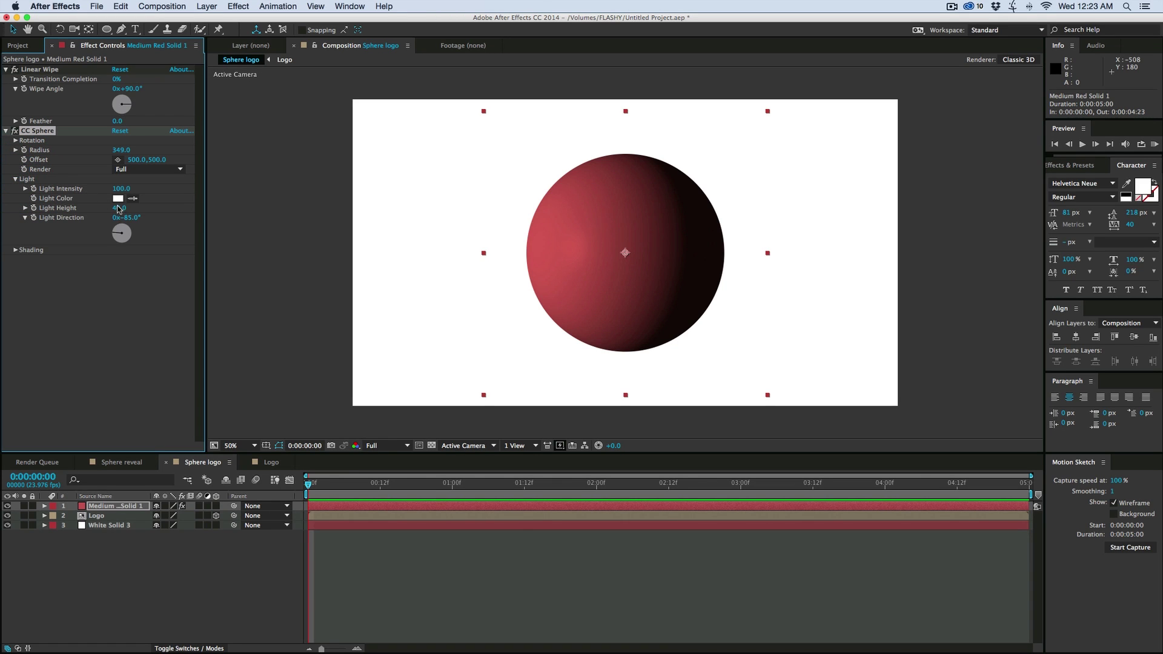
pyautogui.moveTo(119, 209); pyautogui.dragTo(309, 225)
pyautogui.moveTo(118, 211); pyautogui.dragTo(188, 210)
pyautogui.click(15, 249)
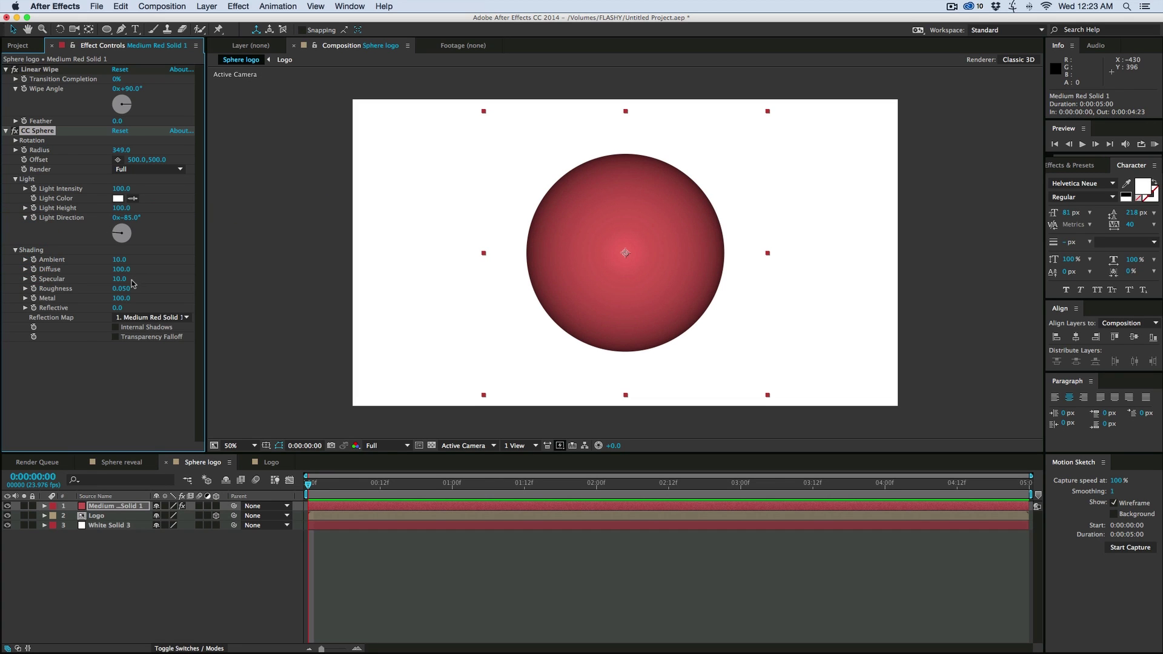
pyautogui.moveTo(126, 260); pyautogui.dragTo(145, 260)
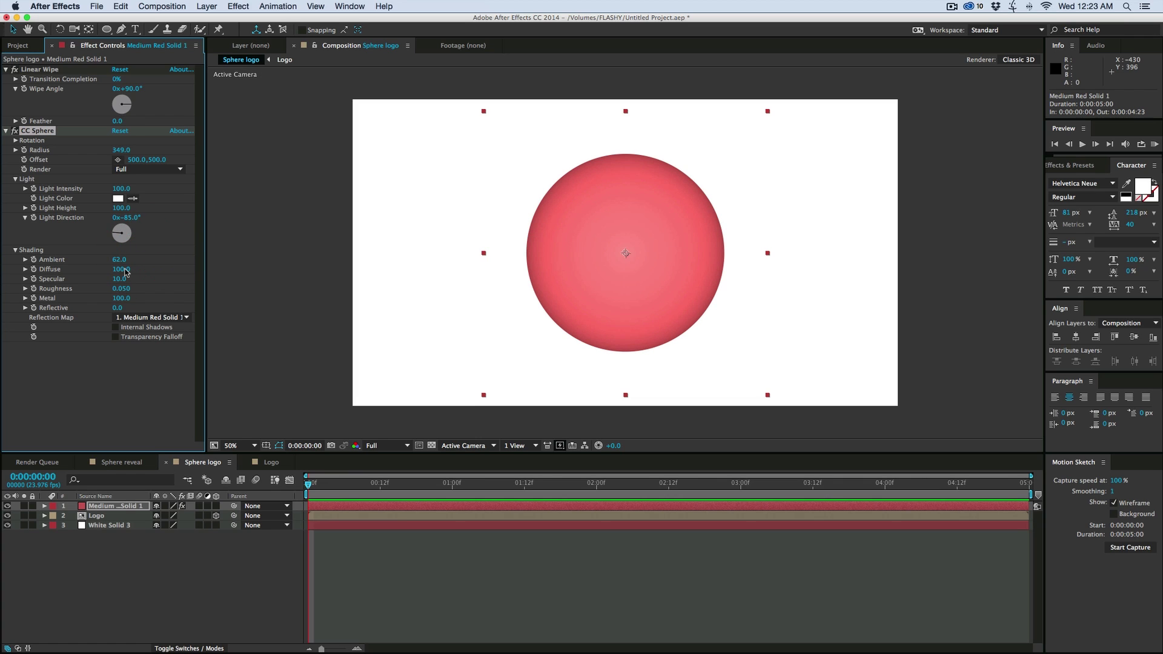
pyautogui.moveTo(126, 270)
pyautogui.mouseDown()
pyautogui.moveTo(89, 270)
pyautogui.moveTo(104, 272)
pyautogui.mouseUp()
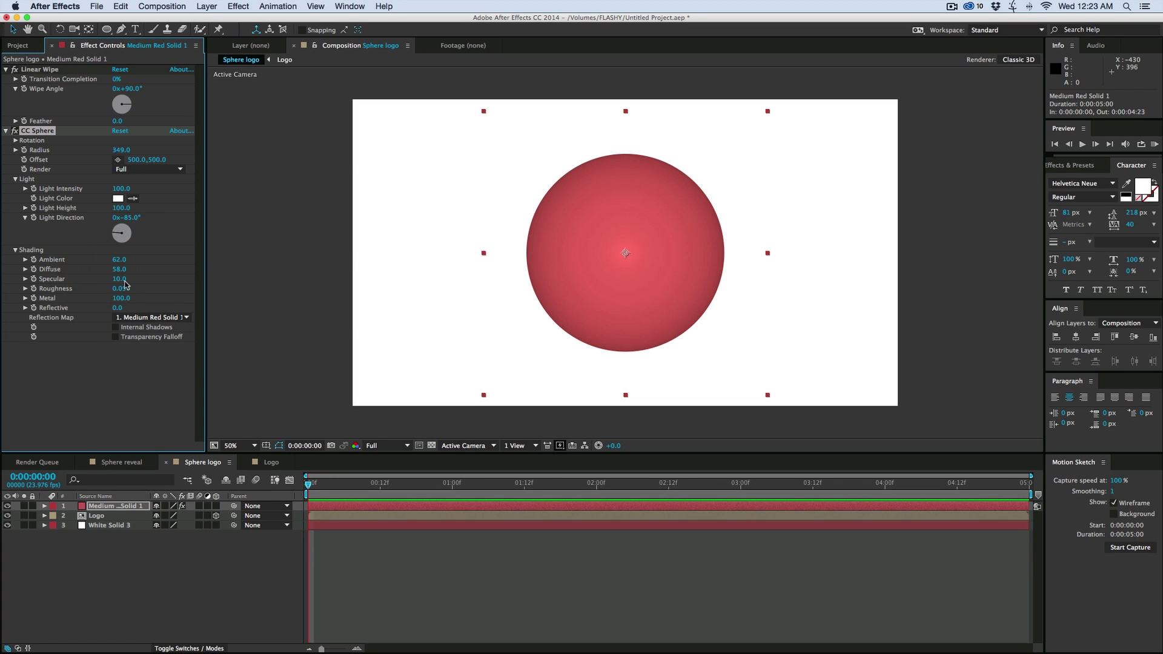
pyautogui.moveTo(119, 279); pyautogui.dragTo(3, 266)
# Step: Toggle CC Sphere off and on while test-scrubbing the Linear Wipe reveal
pyautogui.click(6, 131)
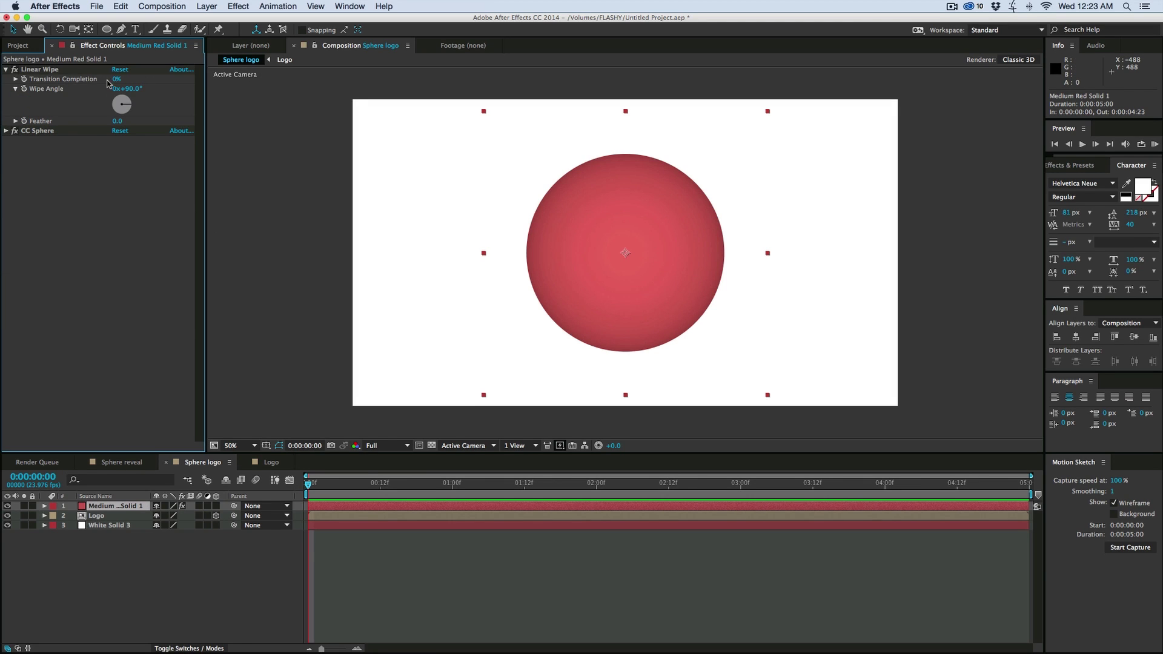
pyautogui.click(14, 131)
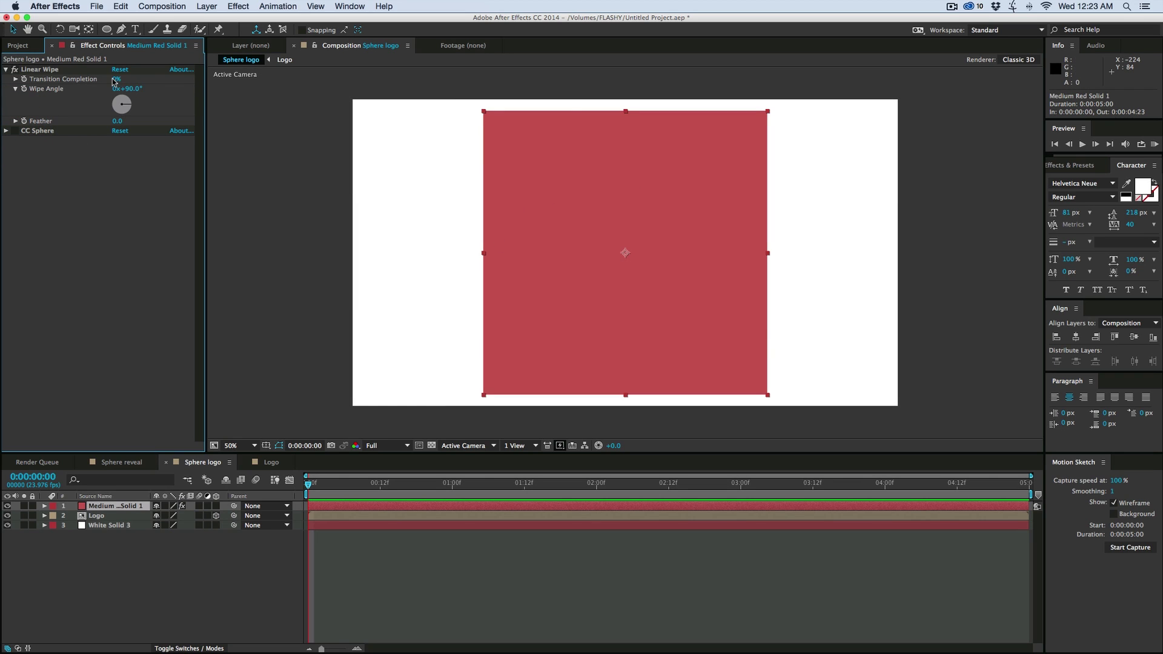
pyautogui.moveTo(113, 81); pyautogui.dragTo(87, 82)
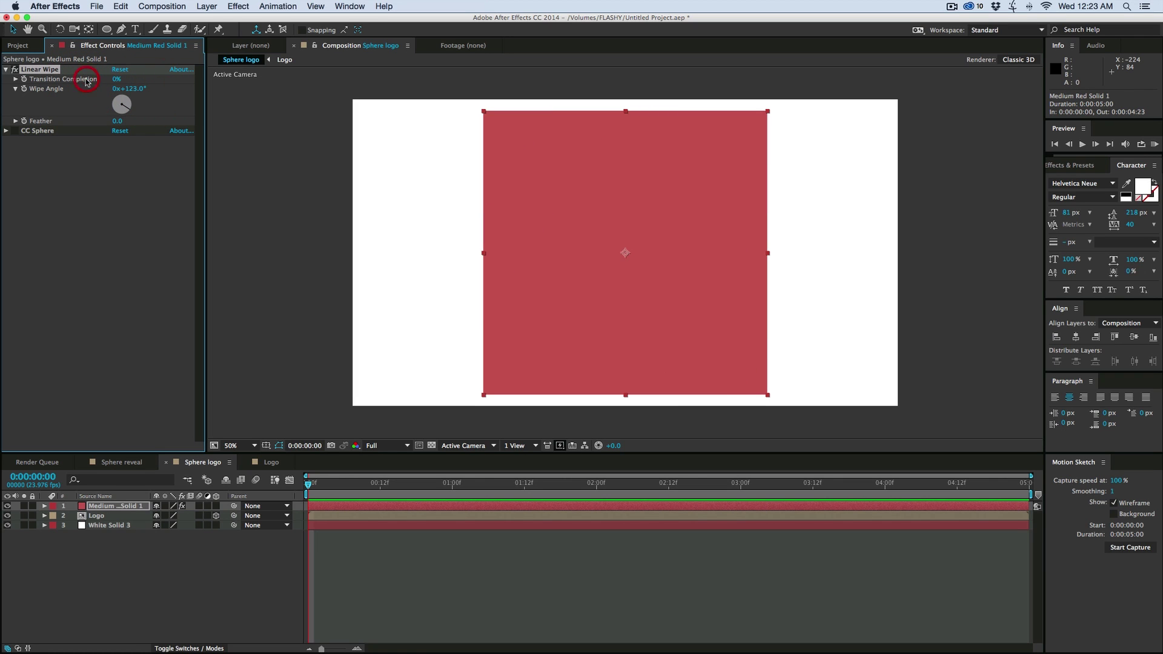
pyautogui.click(17, 132)
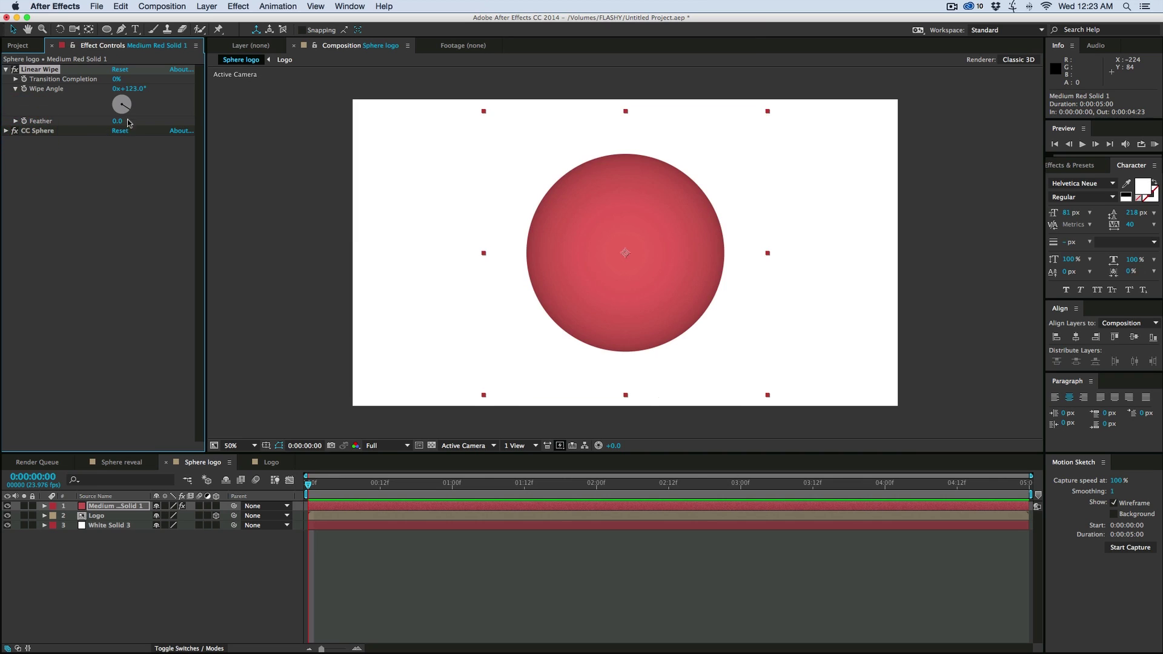
pyautogui.moveTo(125, 81)
pyautogui.mouseDown()
pyautogui.moveTo(176, 89)
pyautogui.moveTo(125, 89)
pyautogui.mouseUp()
# Step: Set Linear Wipe Transition Completion to 56% and reselect Medium Red Solid 1
pyautogui.click(6, 130)
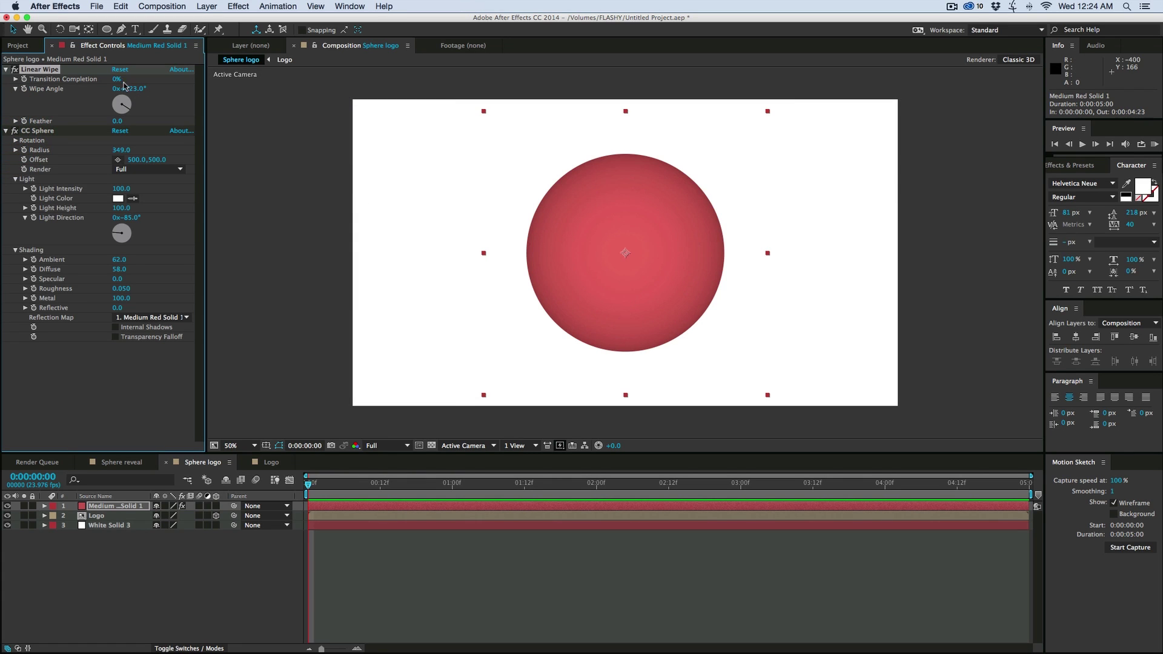
pyautogui.moveTo(116, 81); pyautogui.dragTo(151, 84)
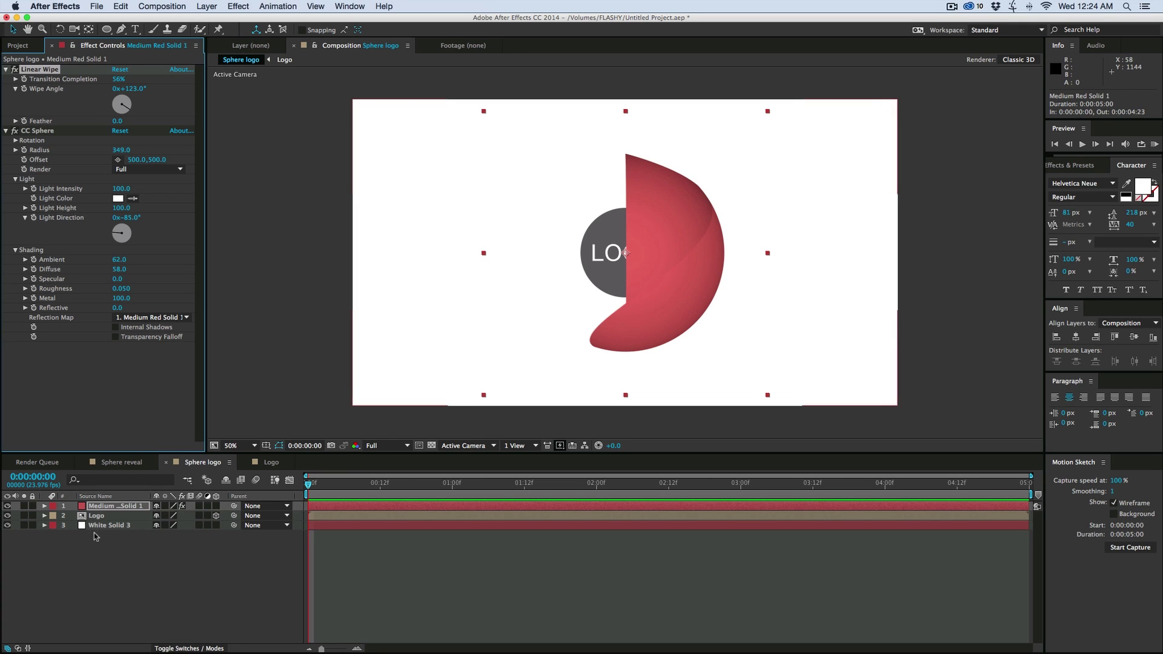
pyautogui.click(101, 548)
pyautogui.click(120, 507)
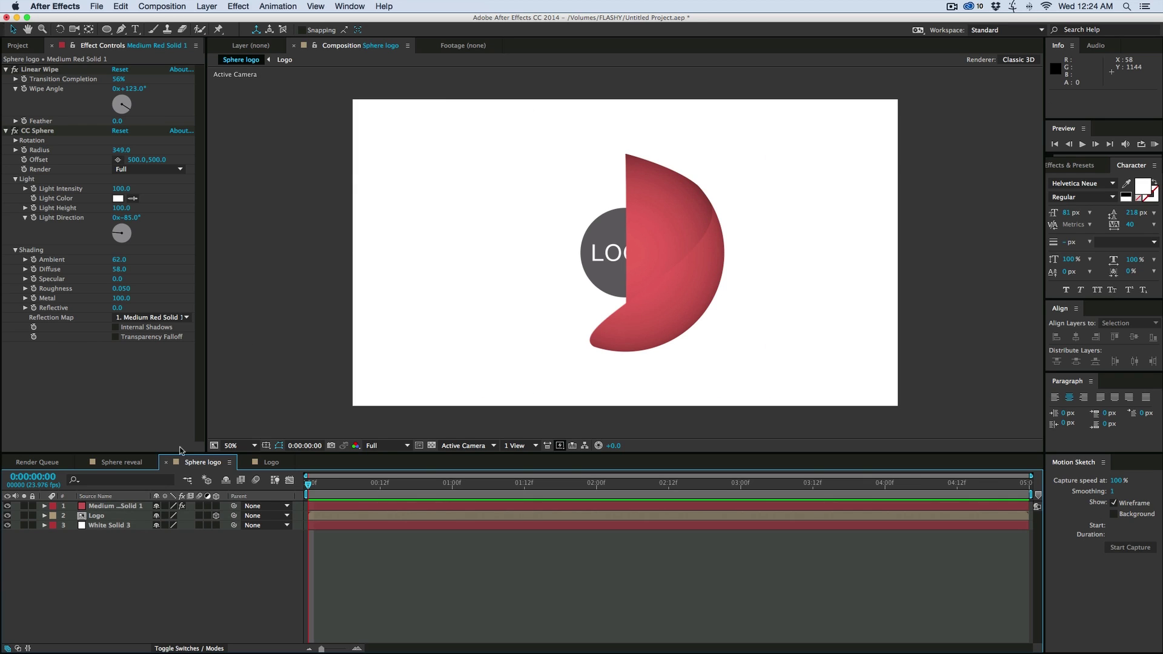
pyautogui.click(107, 537)
pyautogui.click(320, 507)
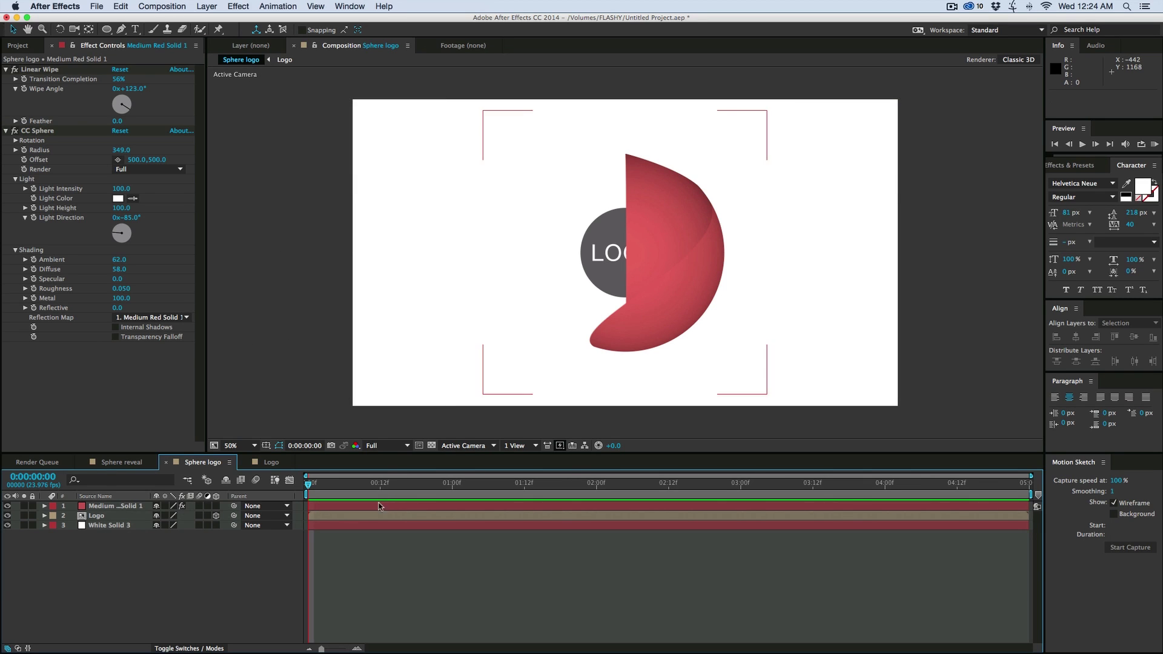
pyautogui.click(126, 508)
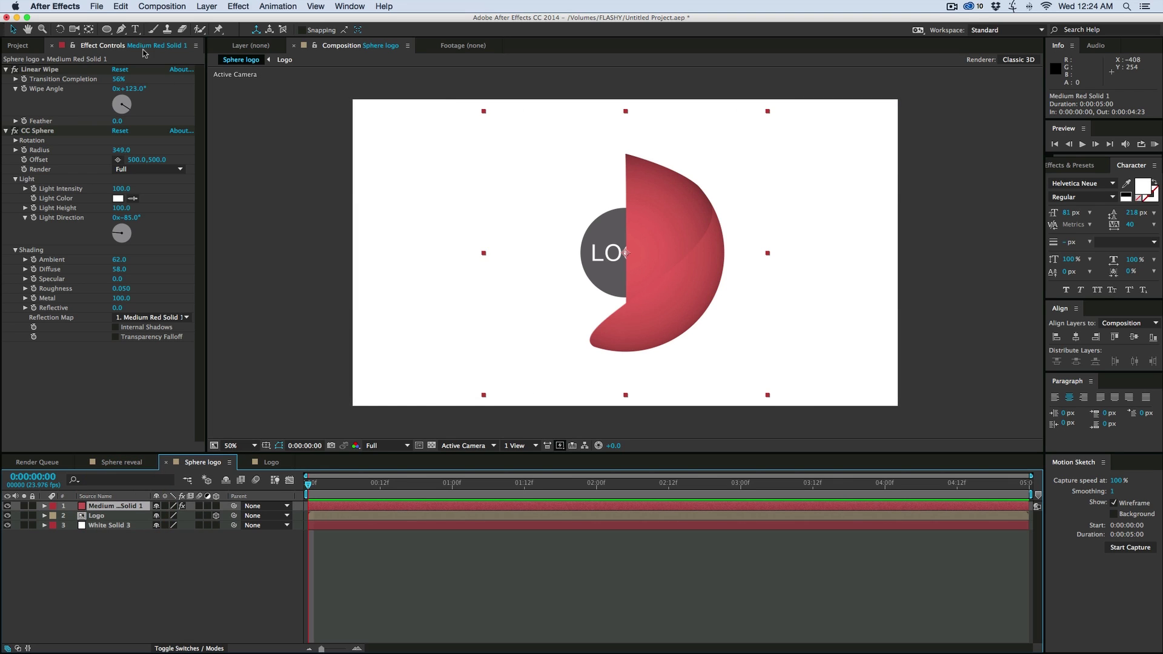
# Step: Paste a property-linked copy of the red sphere layer below the Logo layer
pyautogui.click(104, 9)
pyautogui.moveTo(125, 7)
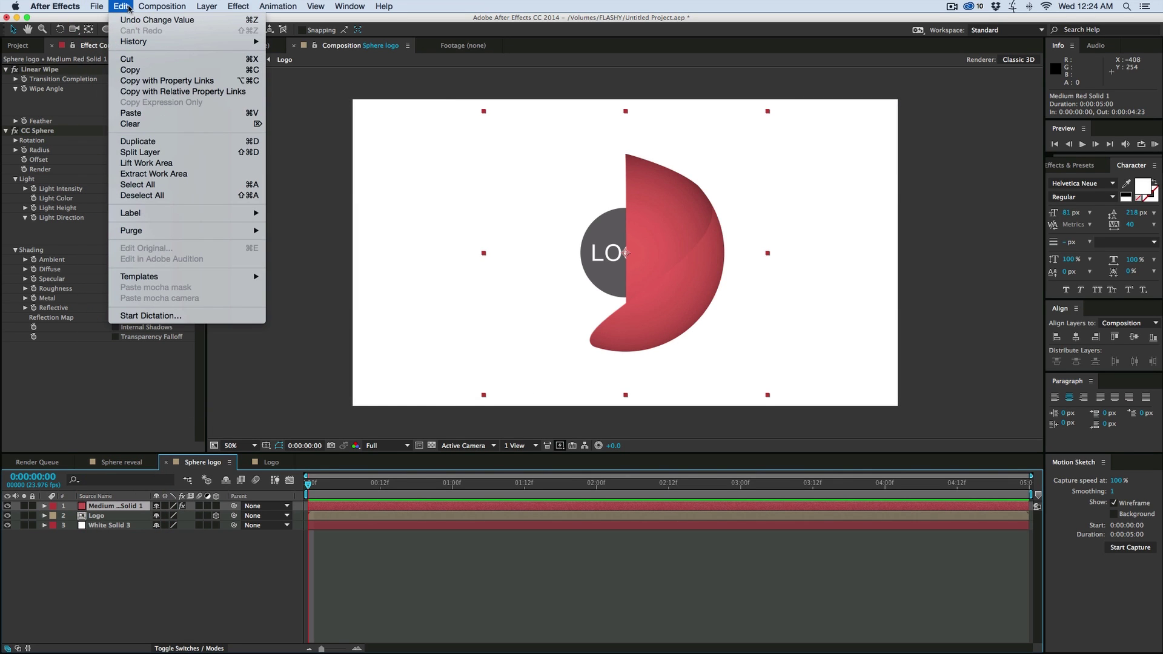
pyautogui.click(141, 81)
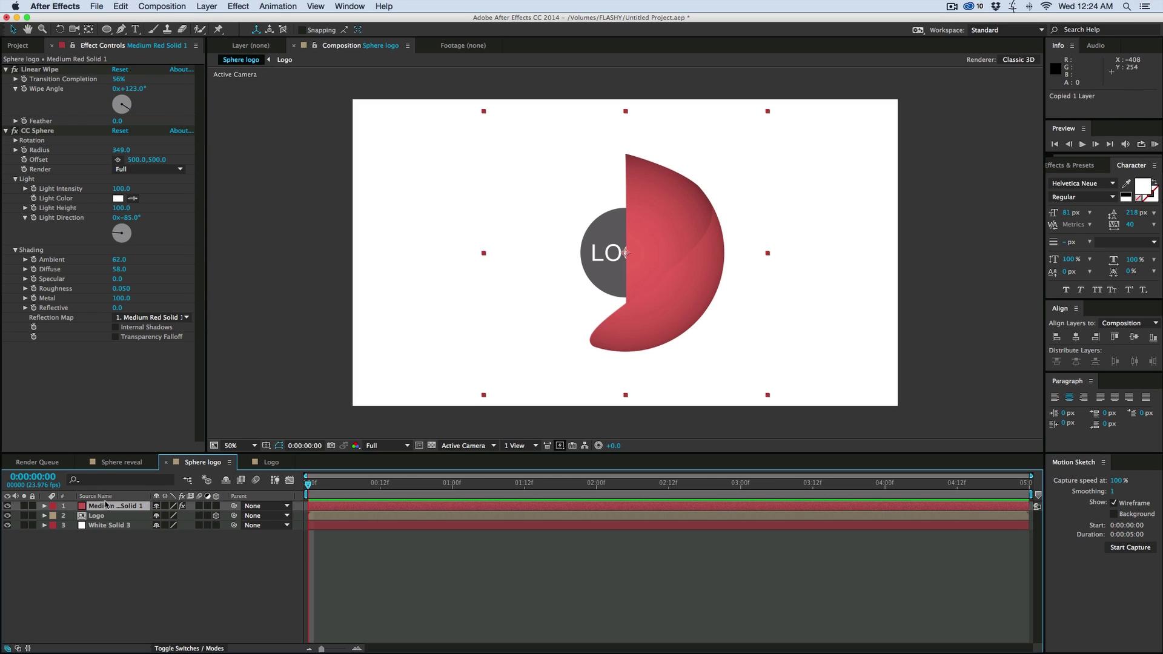
pyautogui.press('super+v')
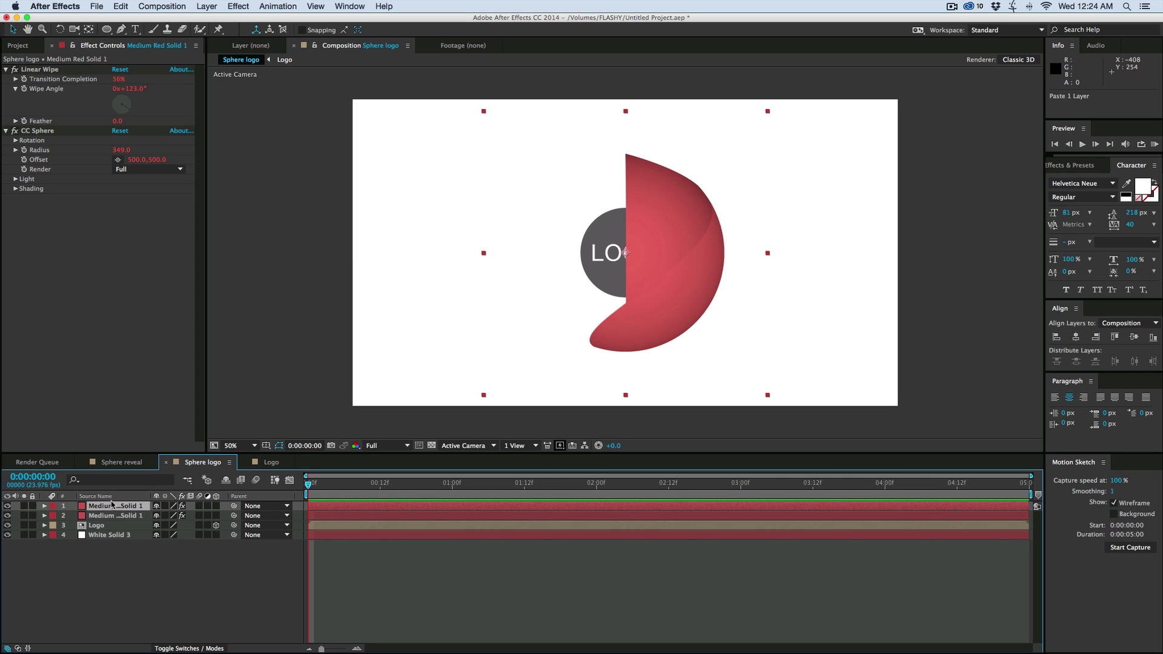
pyautogui.moveTo(118, 508); pyautogui.dragTo(116, 535)
pyautogui.click(111, 552)
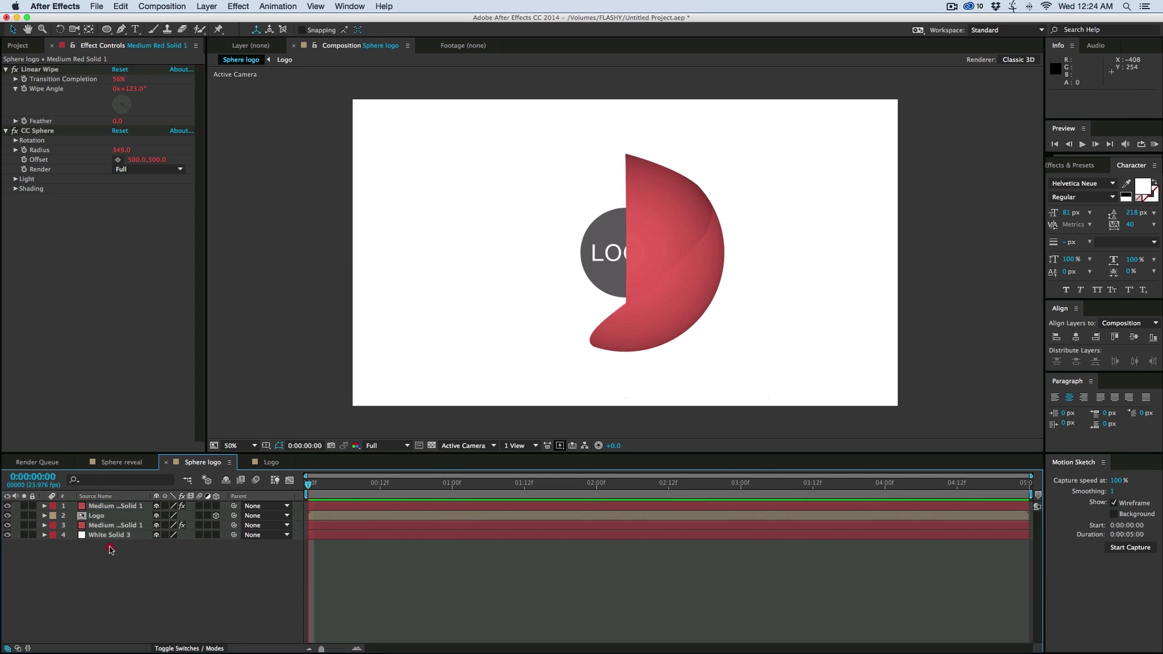
# Step: Rename the top sphere layer 'red t' and the lower copy 'red b'
pyautogui.click(110, 507)
pyautogui.press('Return')
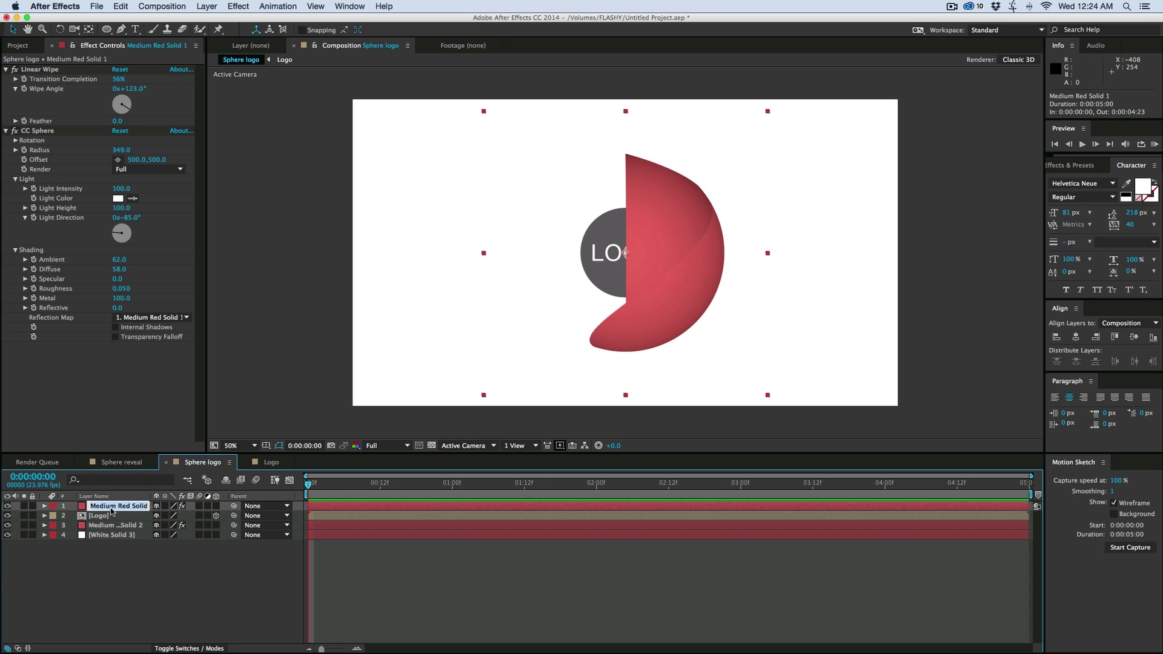
pyautogui.write('red t')
pyautogui.press('Return')
pyautogui.click(140, 525)
pyautogui.press('Return')
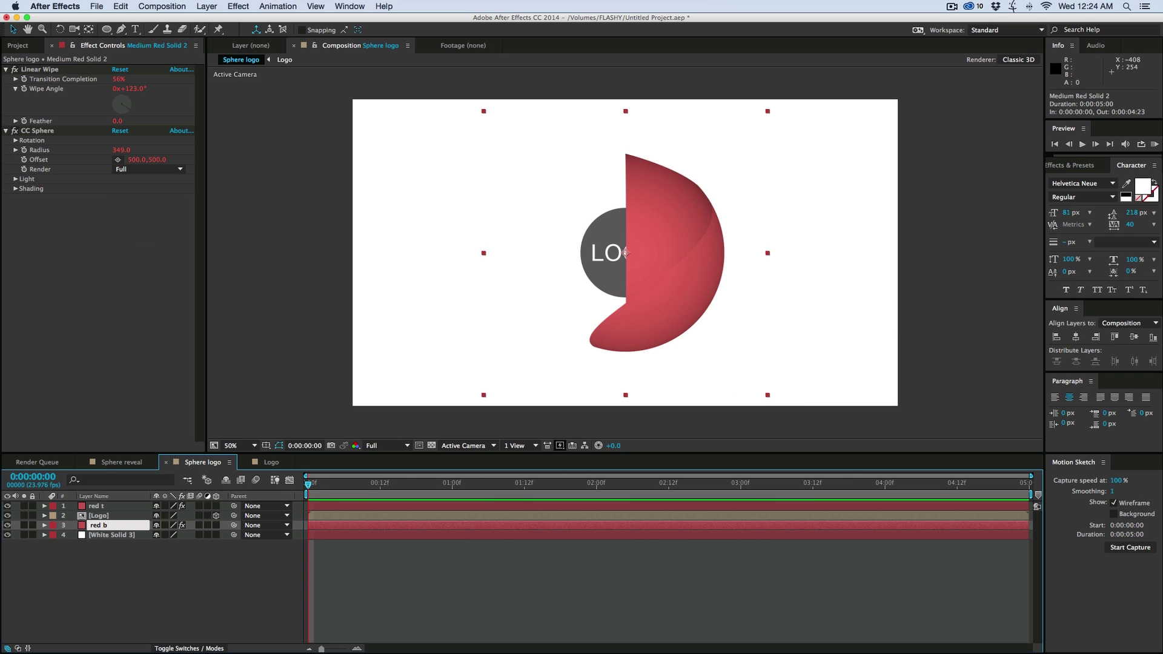
pyautogui.write('red b')
pyautogui.click(96, 564)
pyautogui.click(103, 525)
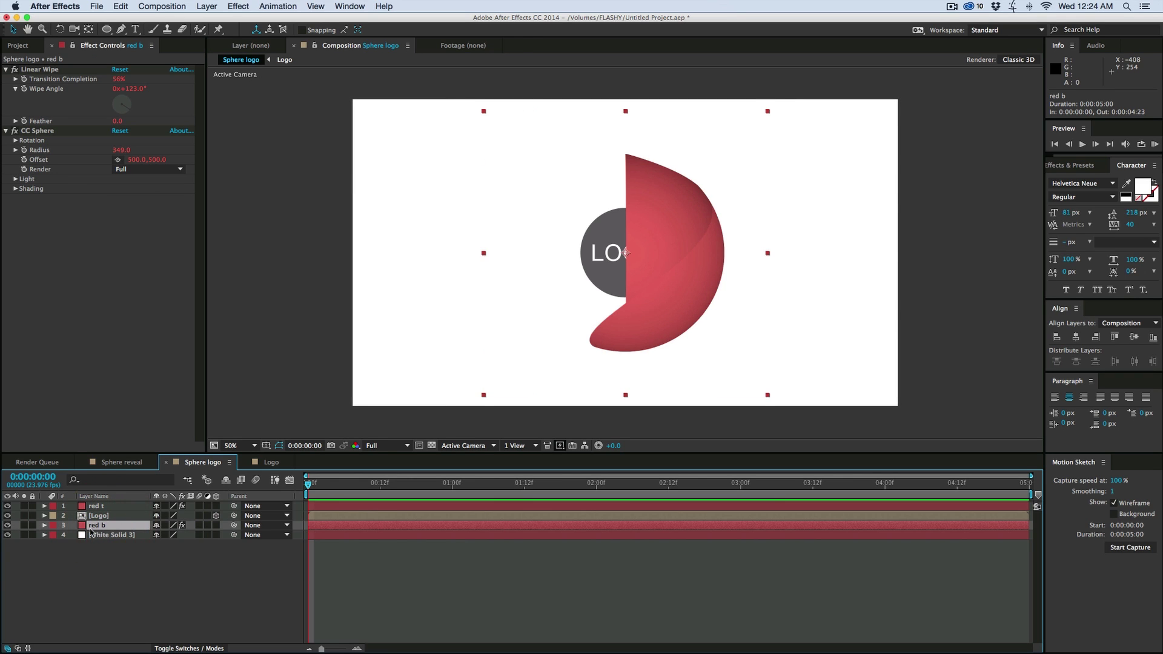
# Step: Remove red b's CC Sphere Render expression link and set Render to Inside
pyautogui.click(44, 525)
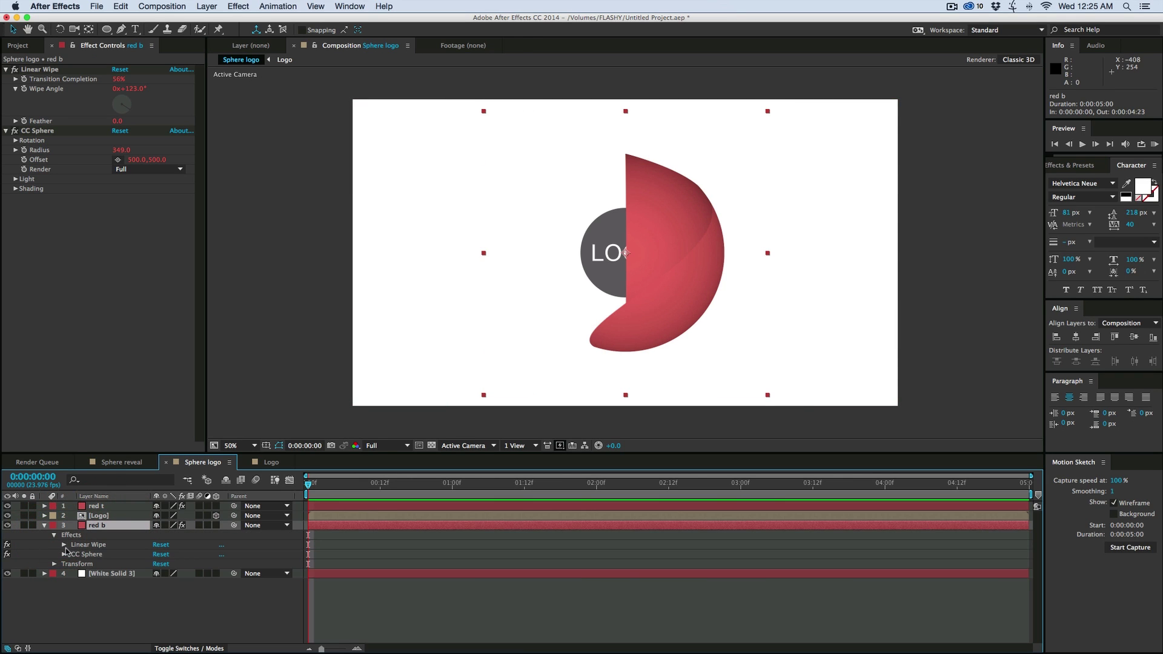
pyautogui.click(64, 554)
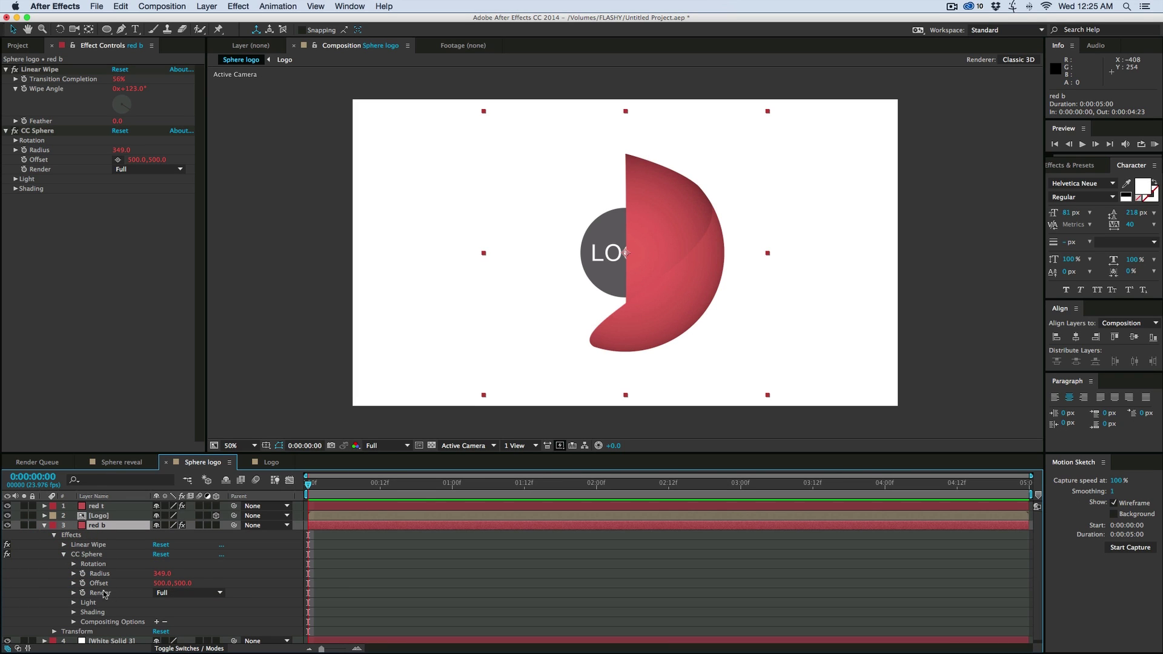
pyautogui.click(80, 593)
pyautogui.press('super+v')
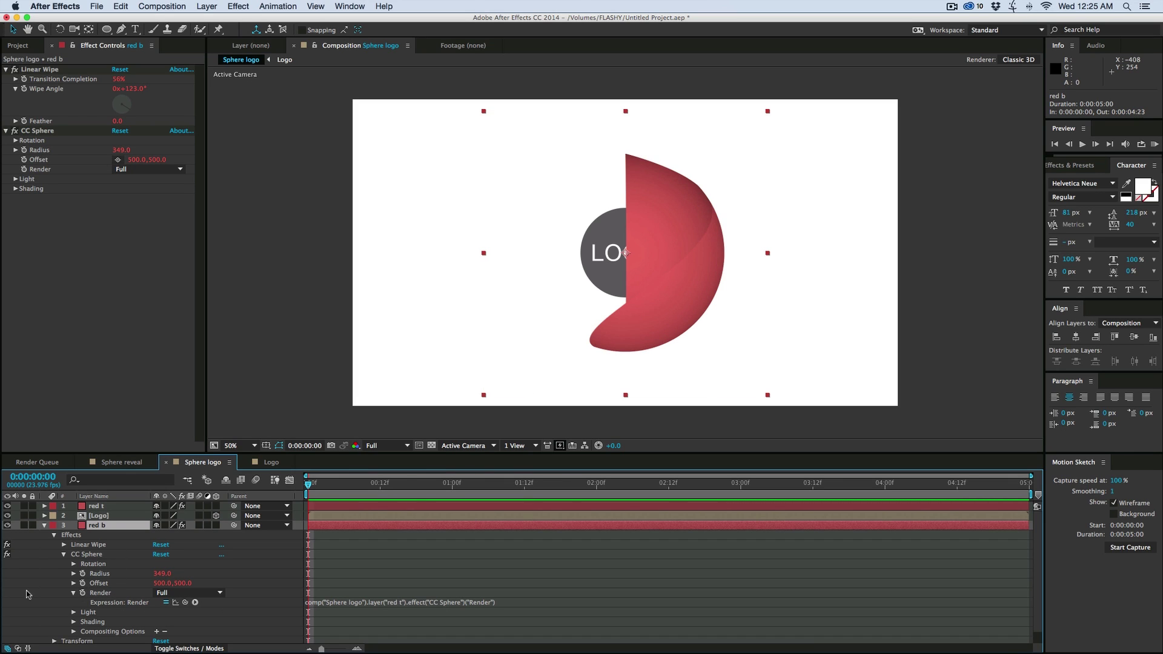
pyautogui.keyDown('alt'); pyautogui.click(82, 595); pyautogui.keyUp('alt')
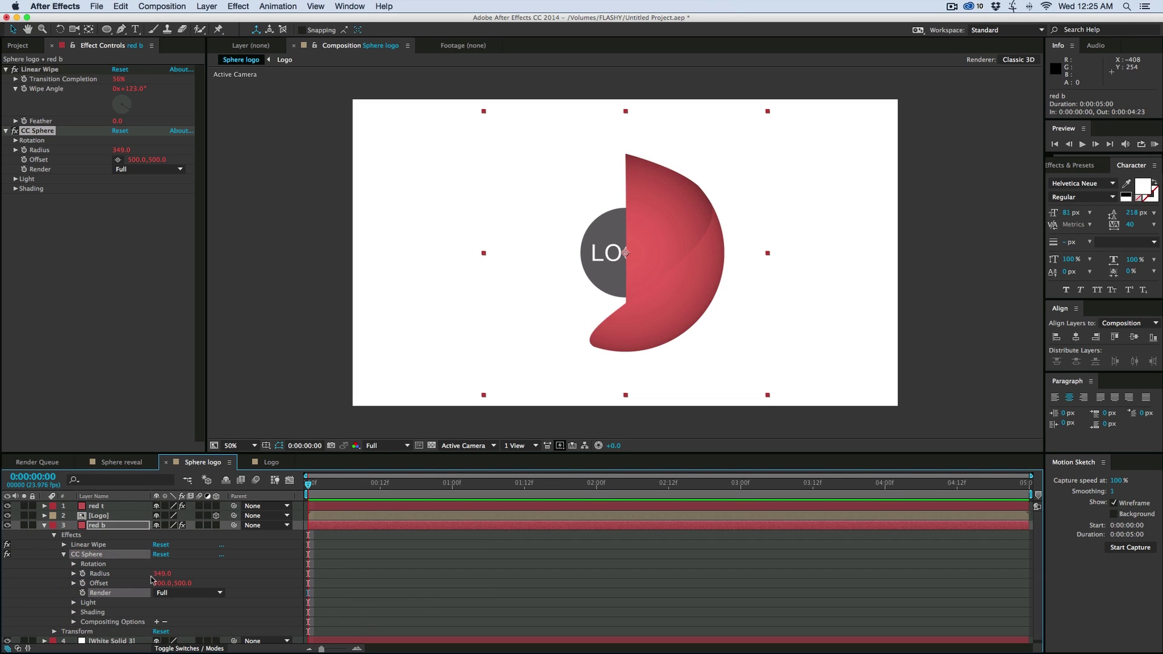
pyautogui.click(172, 593)
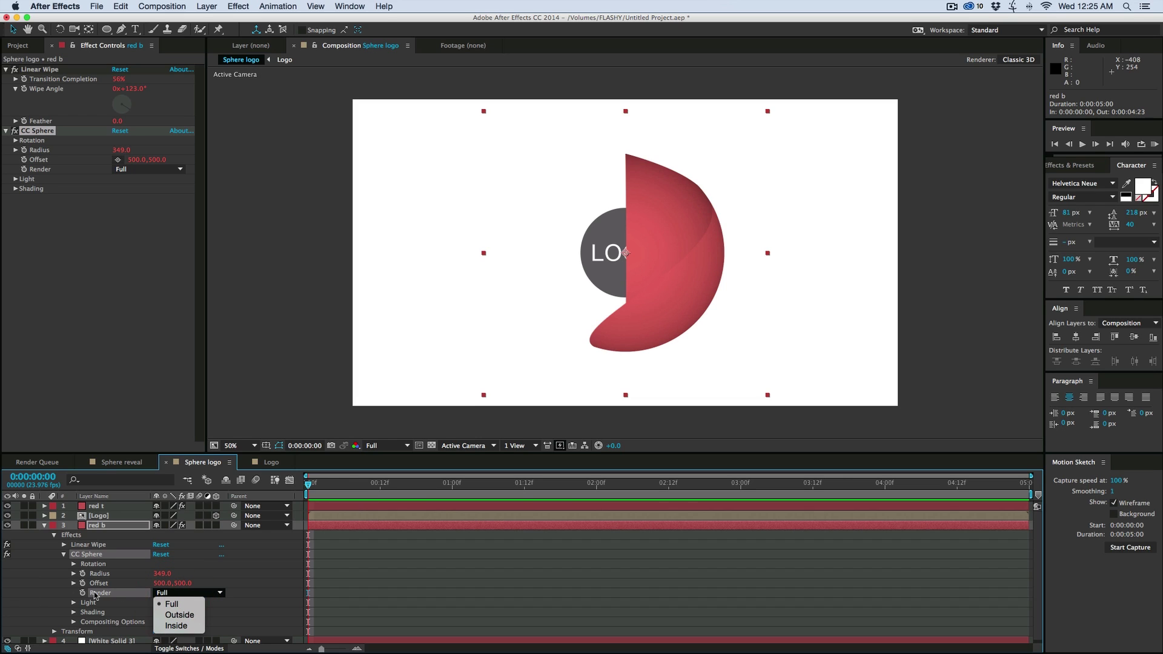
pyautogui.click(192, 626)
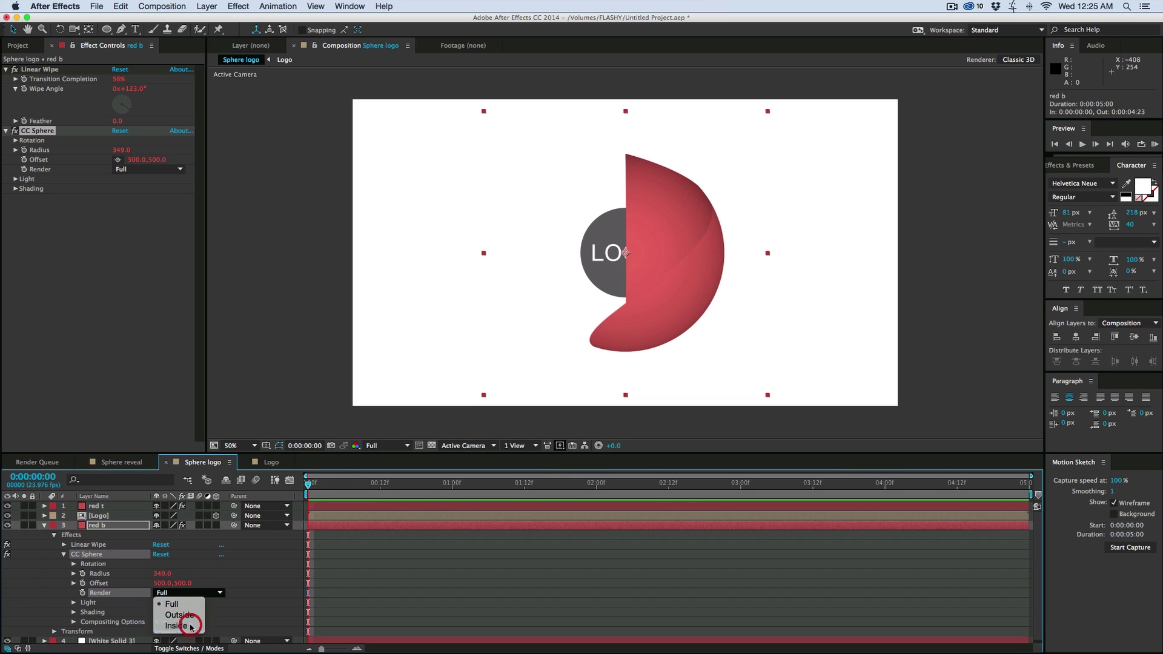
pyautogui.click(43, 525)
pyautogui.click(95, 506)
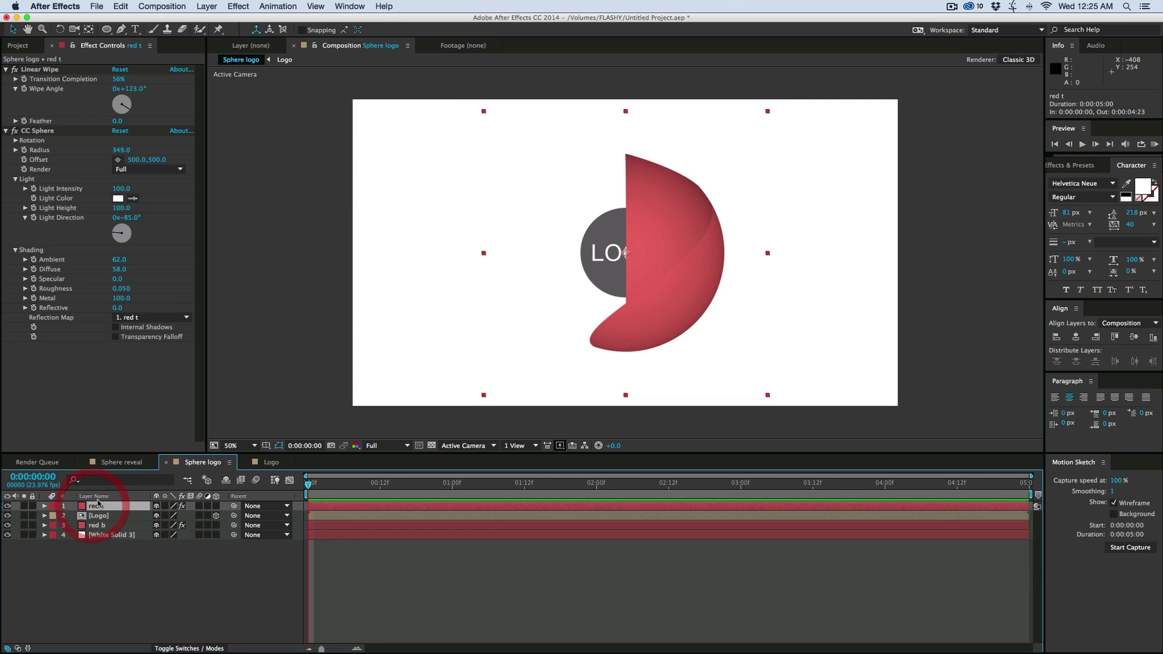
# Step: Set red t's CC Sphere Render to Outside, reset its wipe, and rotate Y 90°
pyautogui.click(156, 170)
pyautogui.click(148, 192)
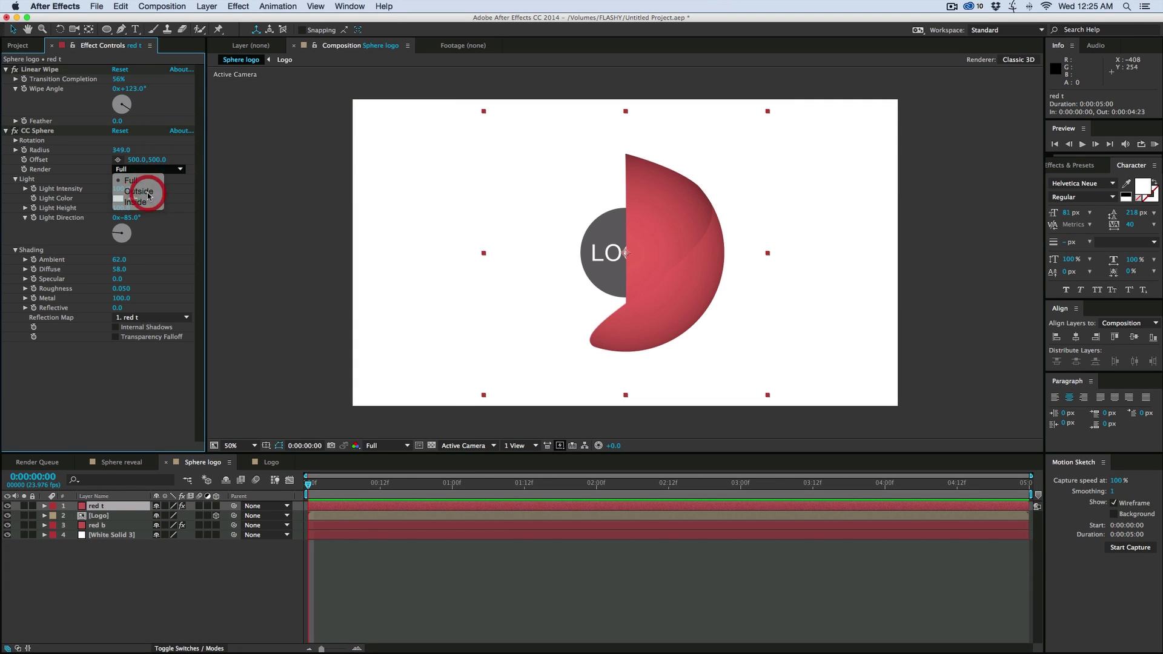
pyautogui.click(206, 582)
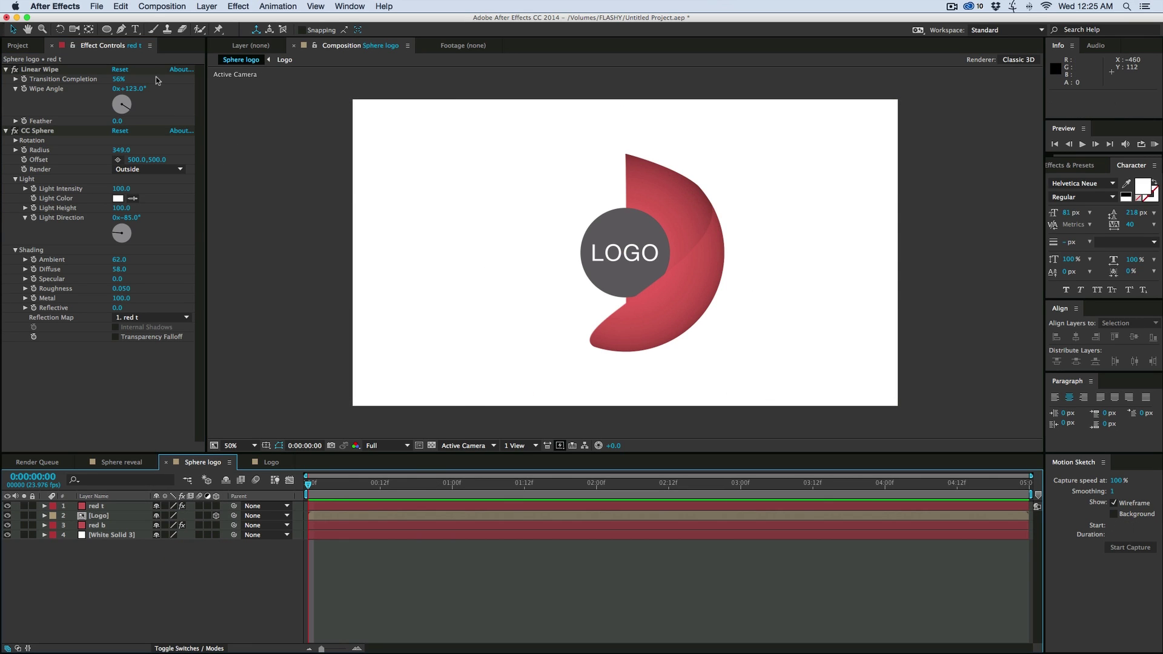
pyautogui.moveTo(119, 79)
pyautogui.mouseDown()
pyautogui.moveTo(89, 81)
pyautogui.moveTo(150, 91)
pyautogui.moveTo(112, 91)
pyautogui.moveTo(127, 90)
pyautogui.mouseUp()
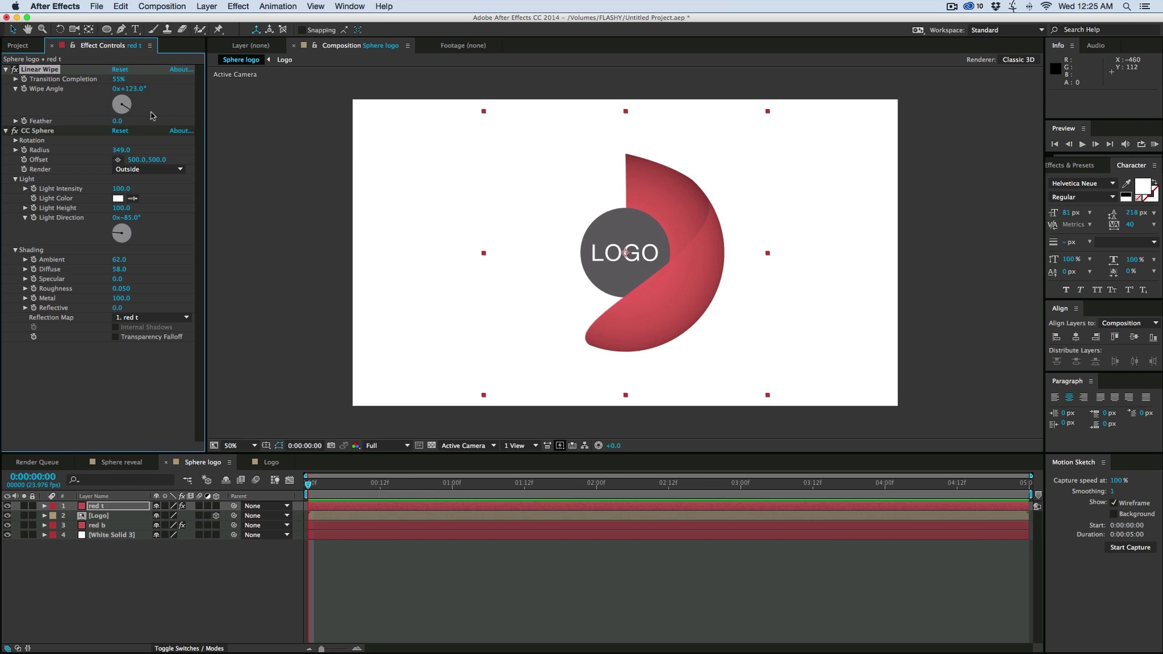
pyautogui.click(18, 140)
pyautogui.moveTo(130, 186); pyautogui.dragTo(198, 181)
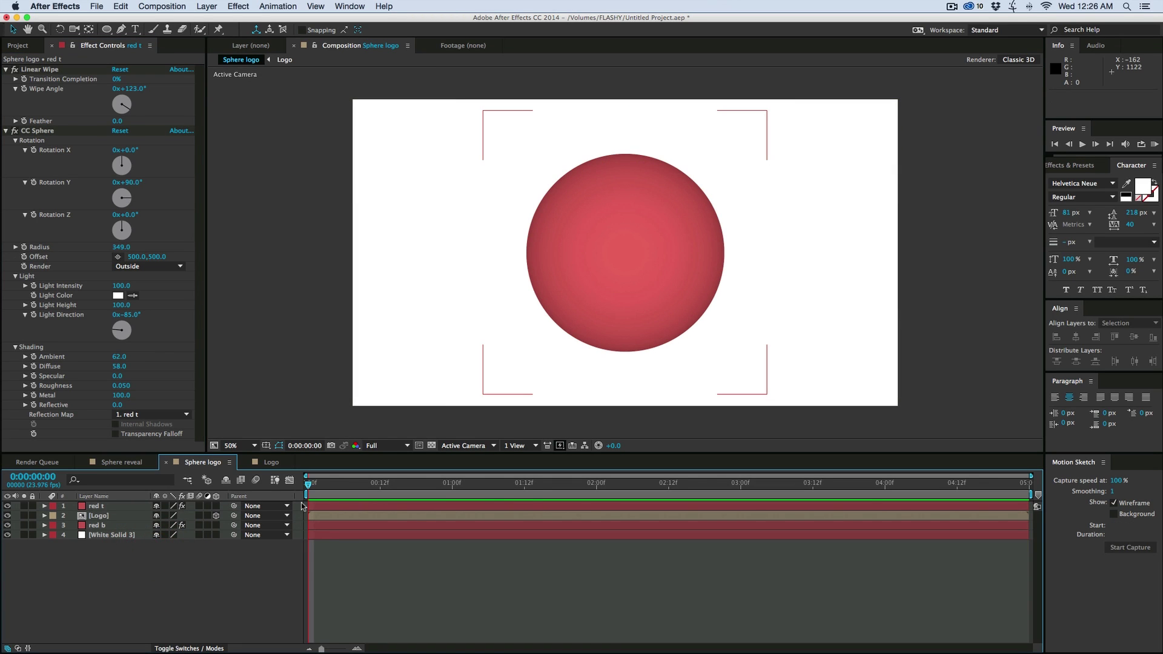
pyautogui.click(97, 506)
# Step: Wipe red t to reveal LOGO, then duplicate it below as 'blue t'
pyautogui.moveTo(117, 78); pyautogui.dragTo(163, 80)
pyautogui.click(104, 552)
pyautogui.click(103, 506)
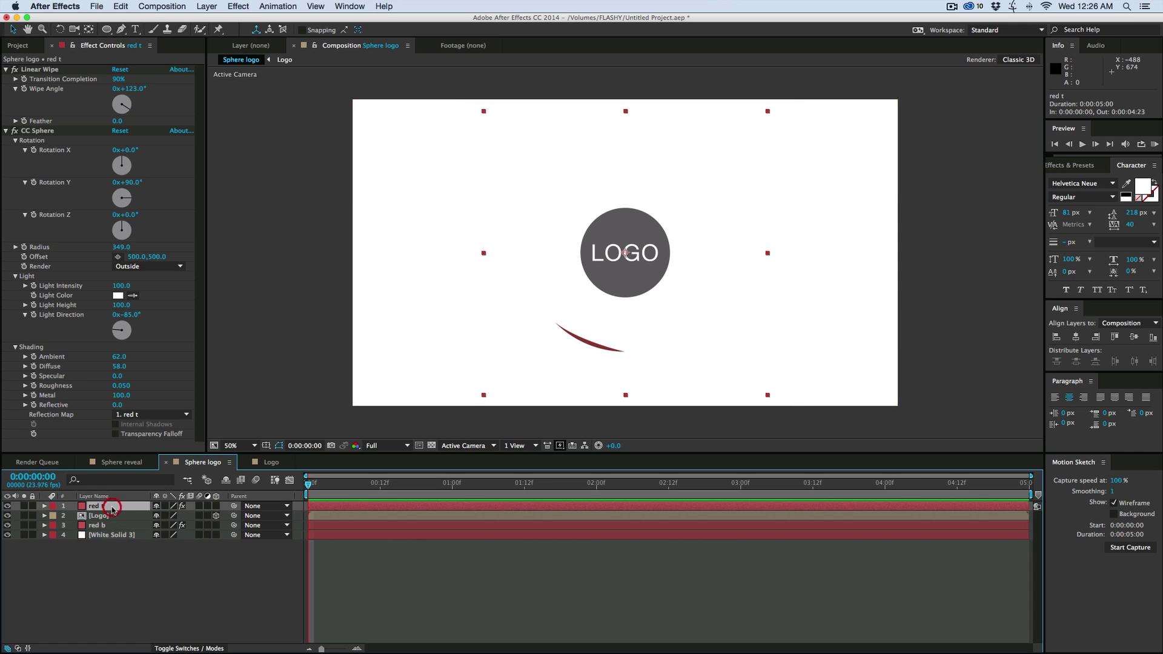
pyautogui.press('super+d')
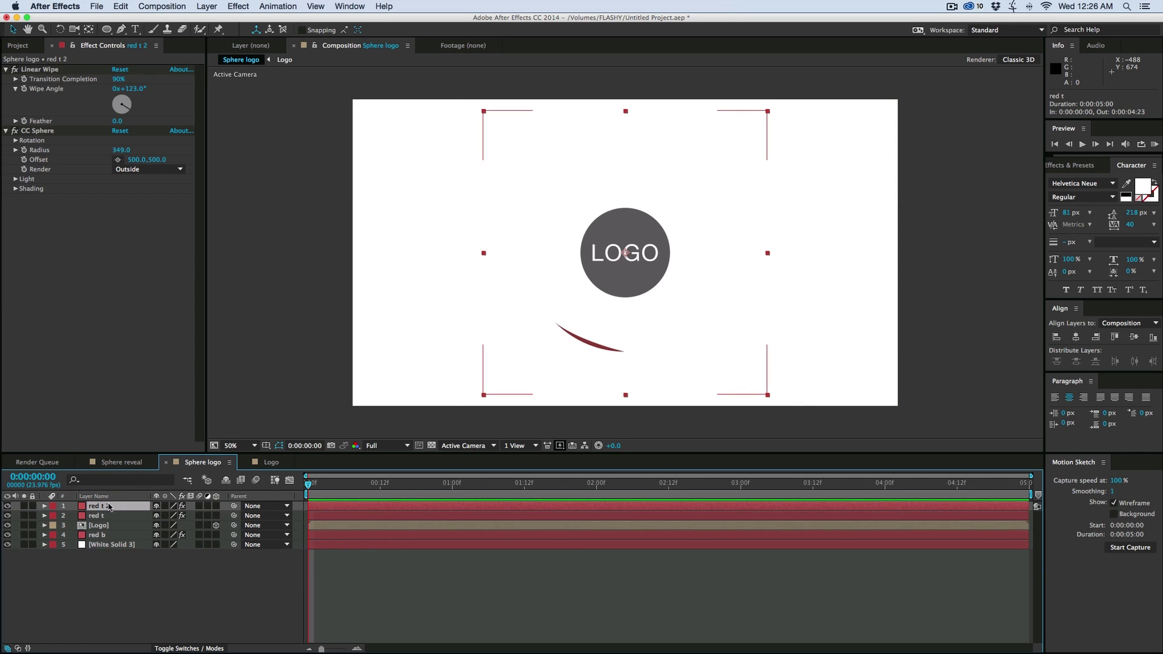
pyautogui.moveTo(95, 511); pyautogui.dragTo(119, 519)
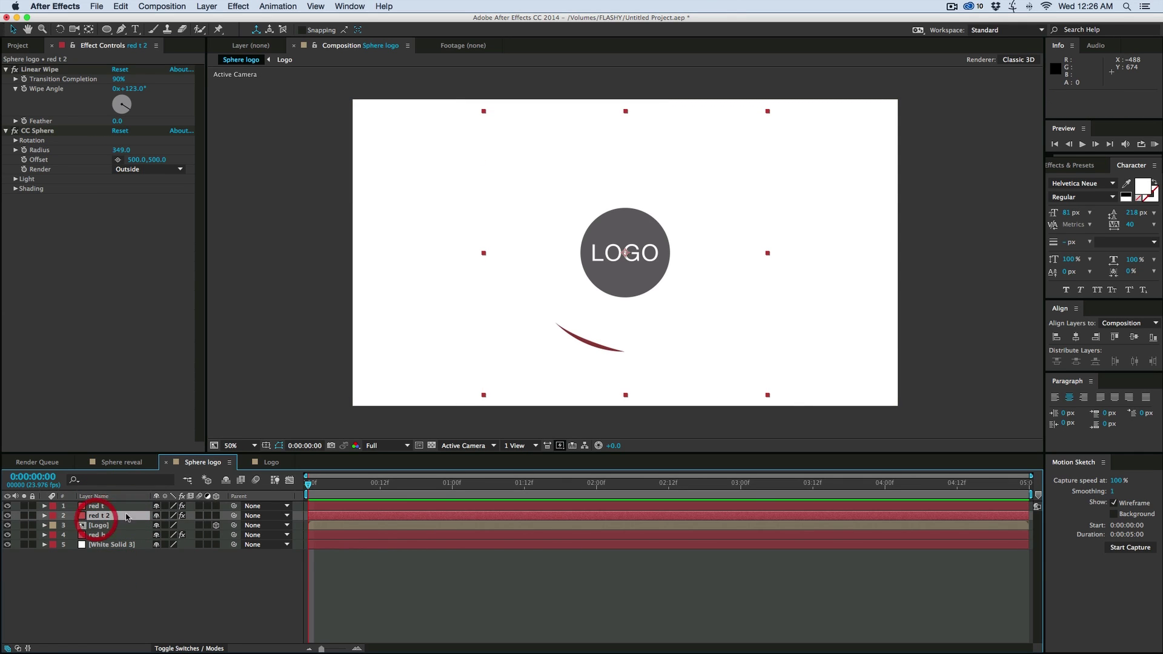
pyautogui.press('Return')
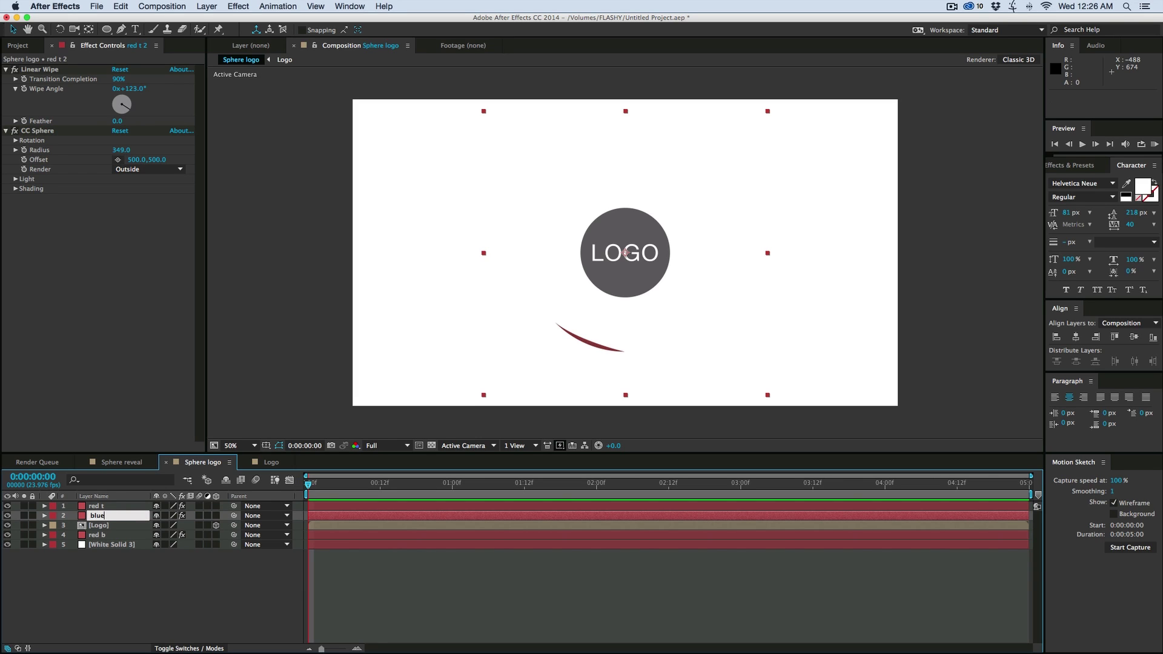
pyautogui.click(120, 518)
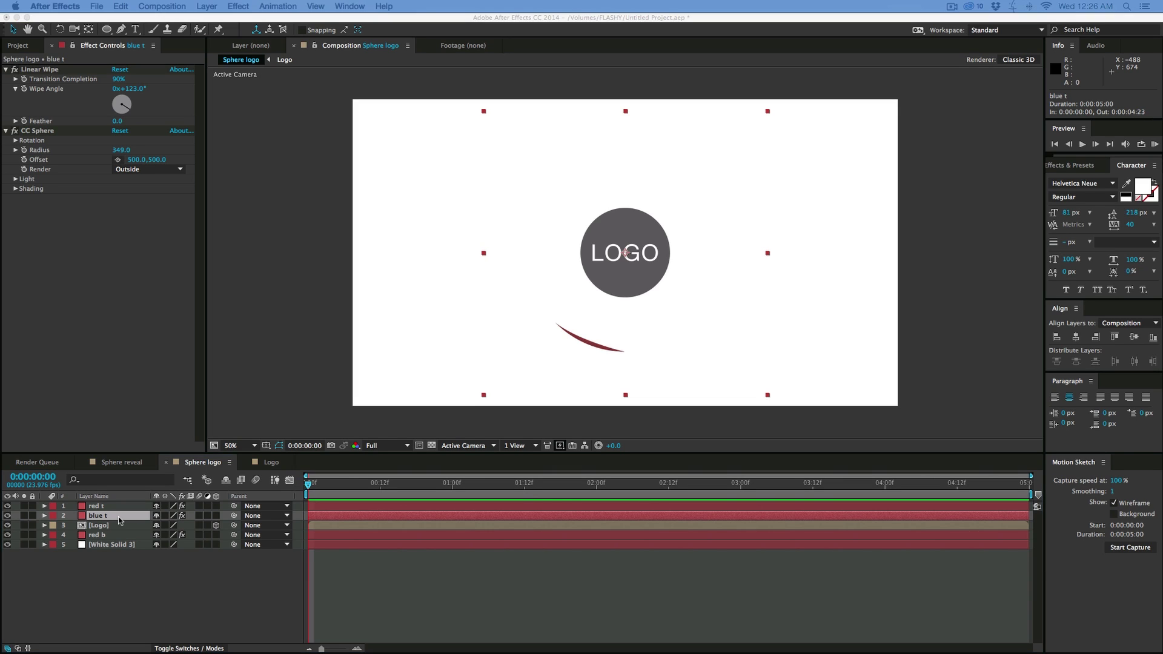
# Step: Change blue t's solid colour to Medium Royal Blue 518EC3
pyautogui.press('super+shift+y')
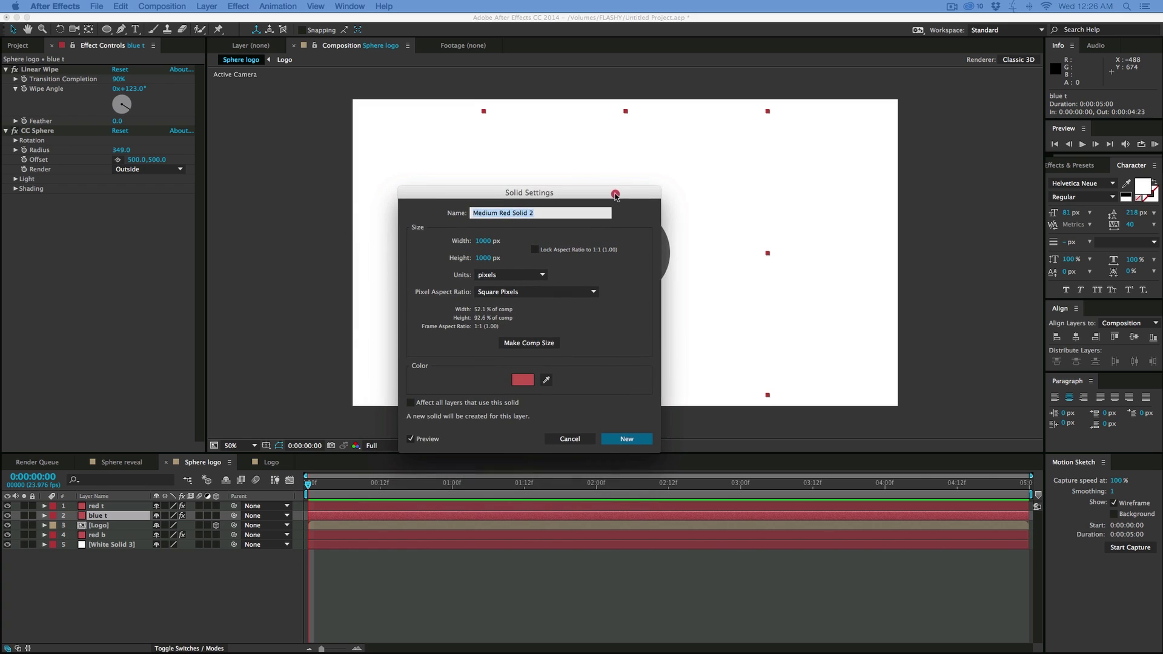
pyautogui.click(522, 380)
pyautogui.click(413, 313)
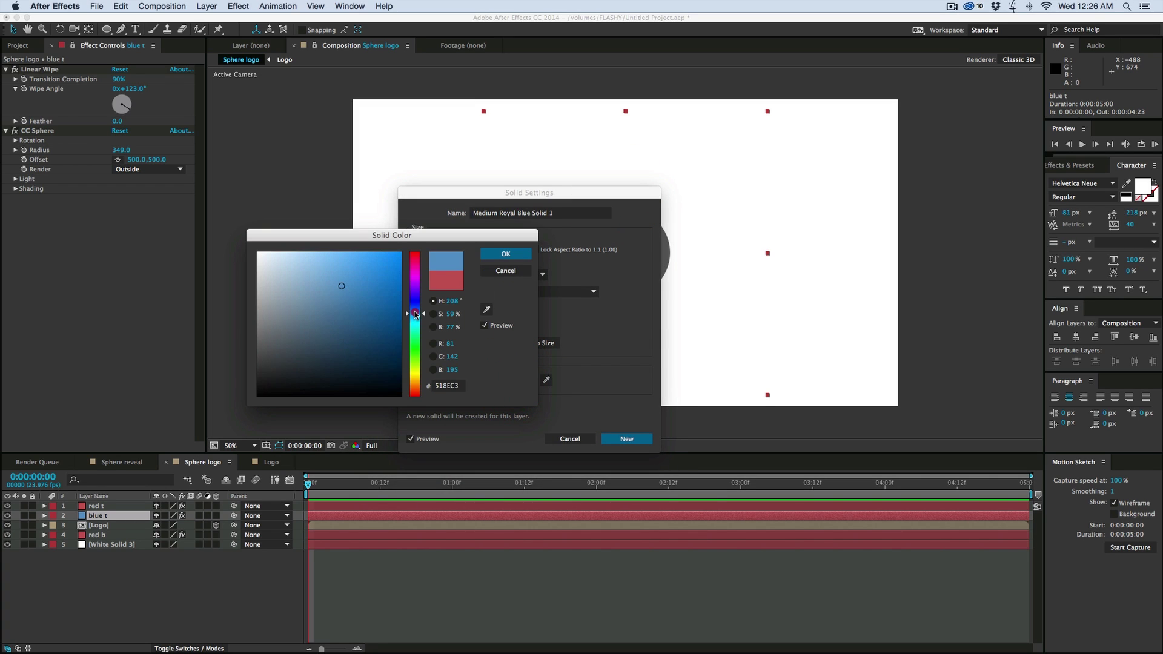
pyautogui.click(525, 257)
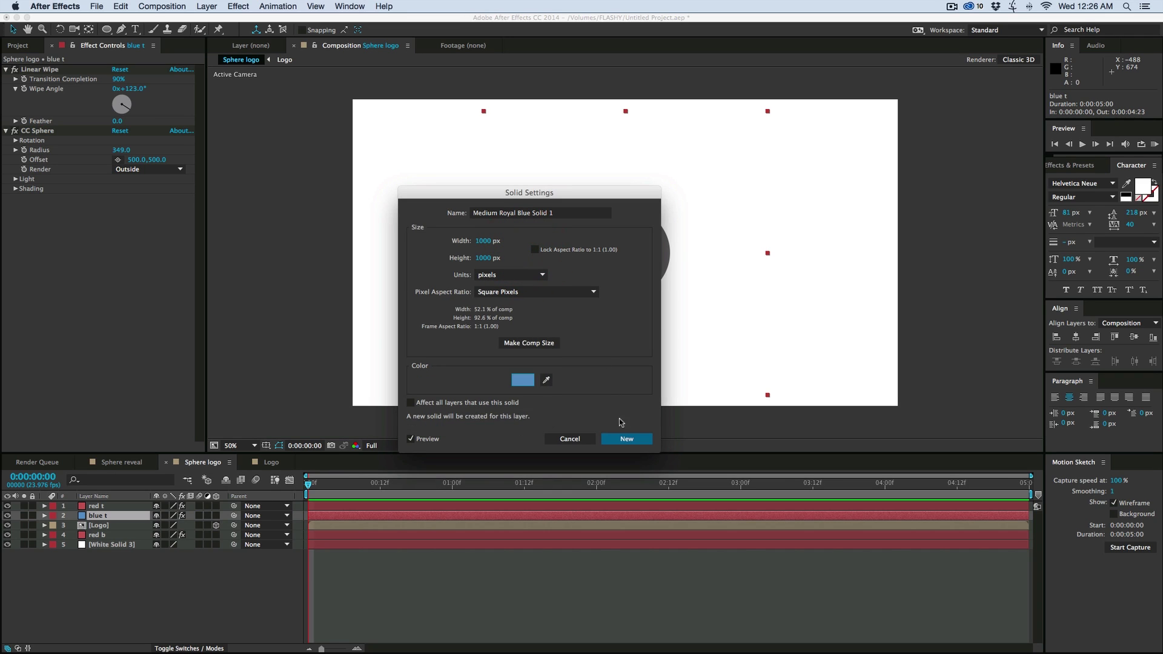
pyautogui.click(628, 440)
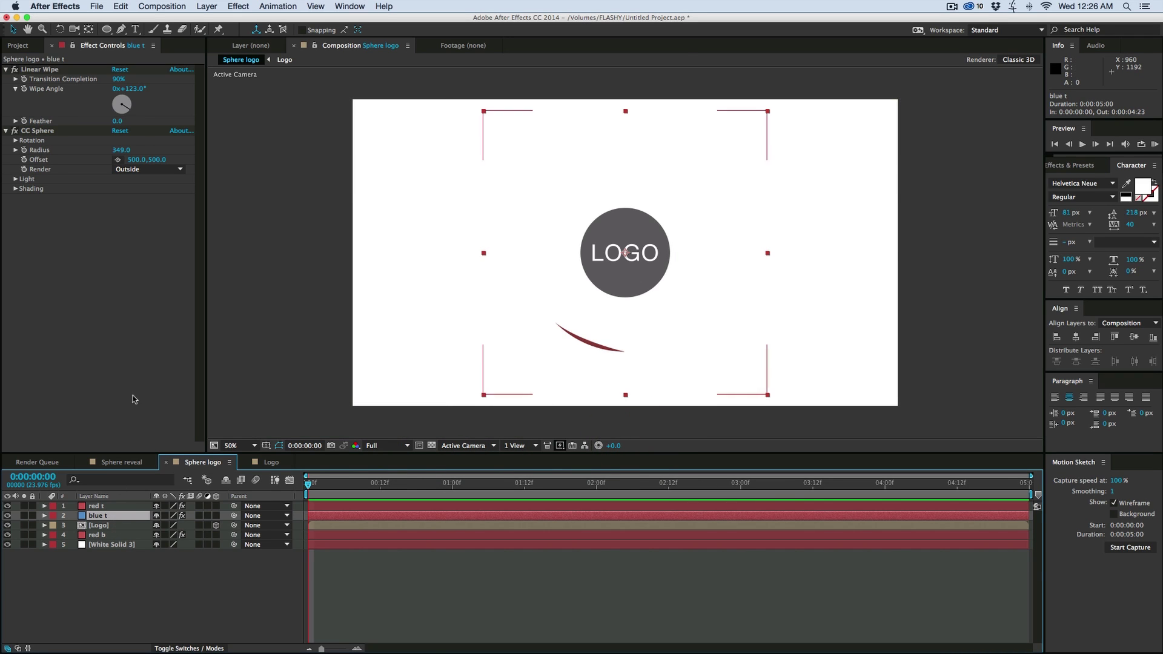
# Step: Set blue t's Linear Wipe completion to 29% and CC Sphere Radius to 323
pyautogui.moveTo(117, 81)
pyautogui.mouseDown()
pyautogui.moveTo(130, 81)
pyautogui.moveTo(92, 83)
pyautogui.moveTo(106, 83)
pyautogui.mouseUp()
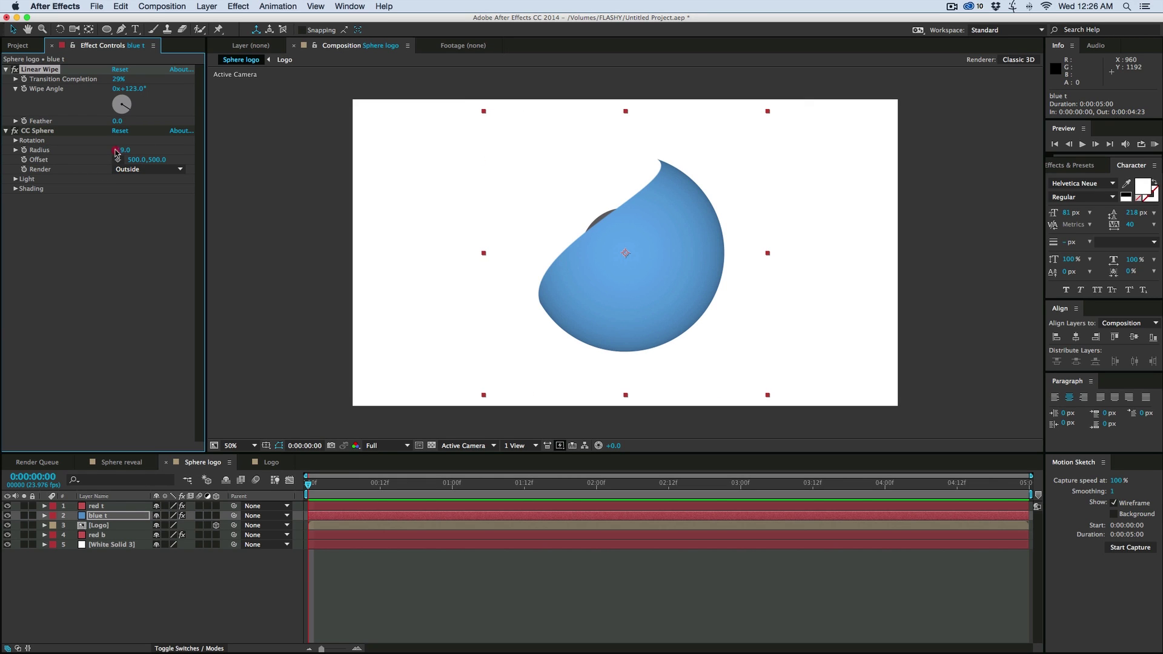
pyautogui.moveTo(116, 152); pyautogui.dragTo(104, 152)
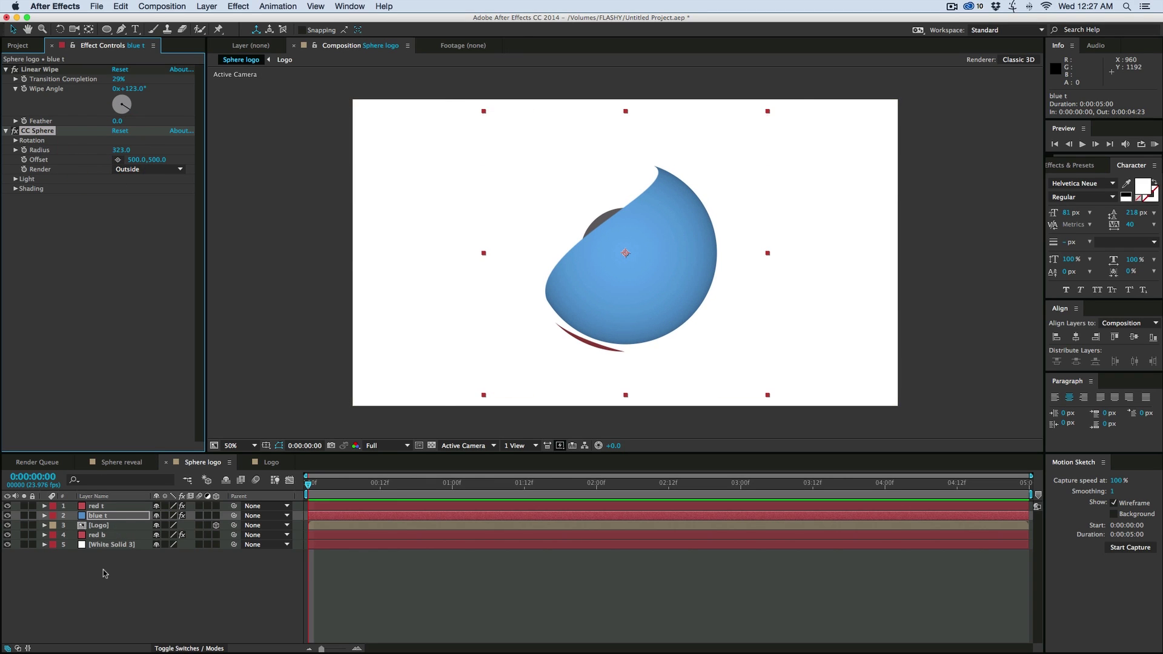
# Step: Paste a property-linked copy of blue t below Logo and name it 'blue b'
pyautogui.click(101, 516)
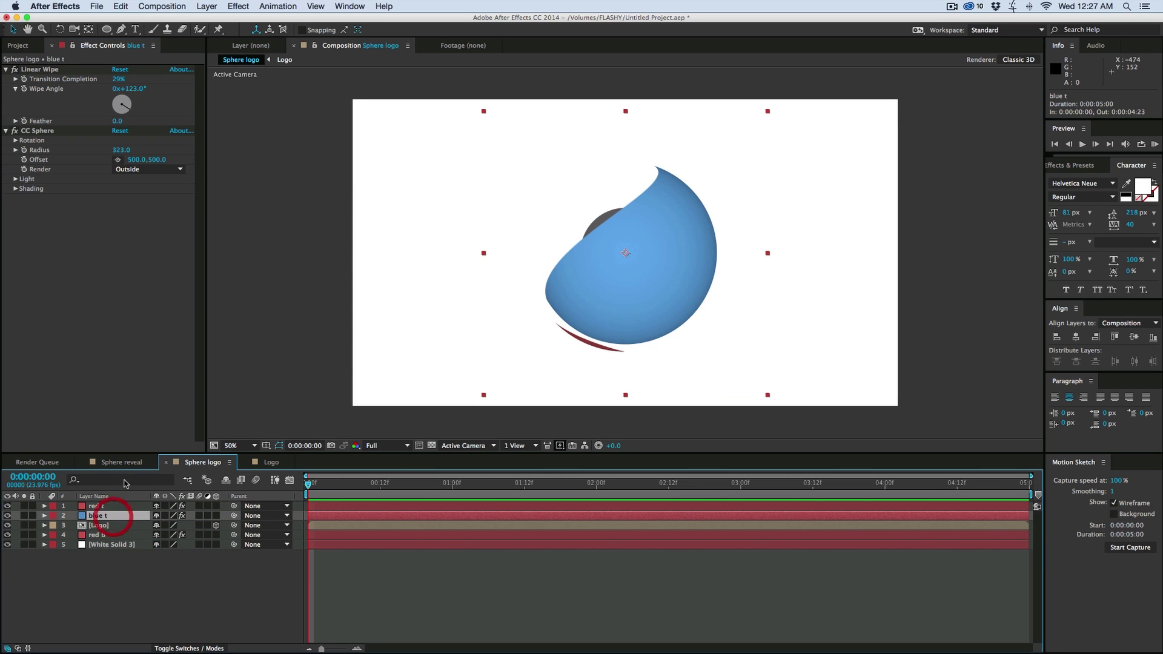
pyautogui.click(120, 6)
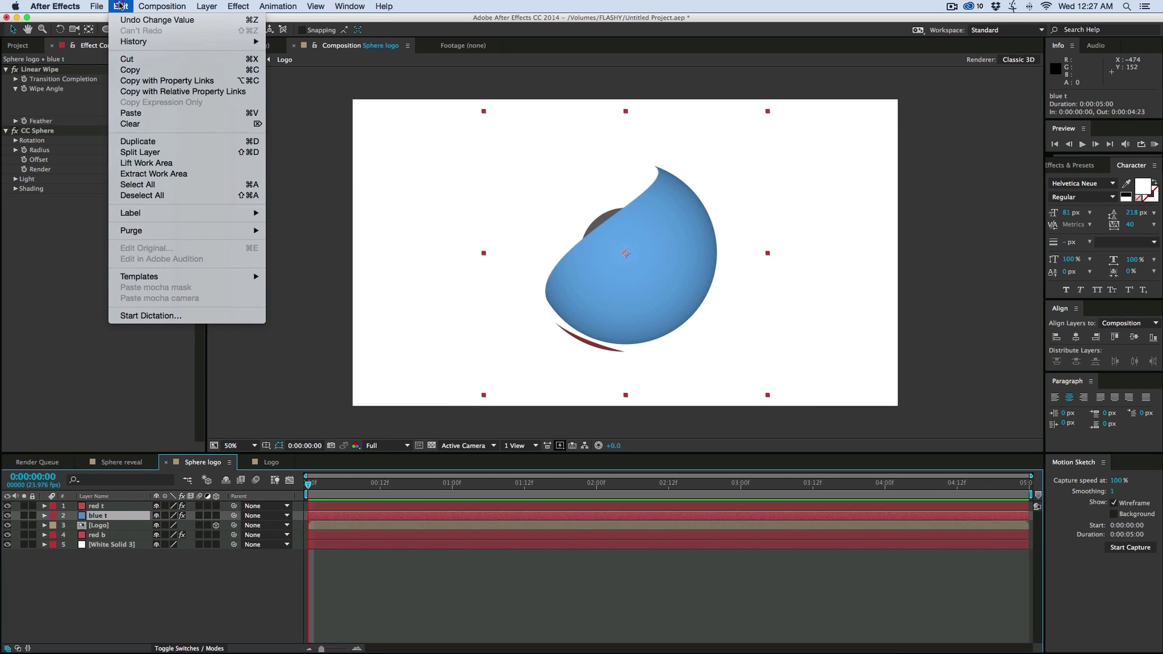
pyautogui.click(161, 80)
pyautogui.press('super+v')
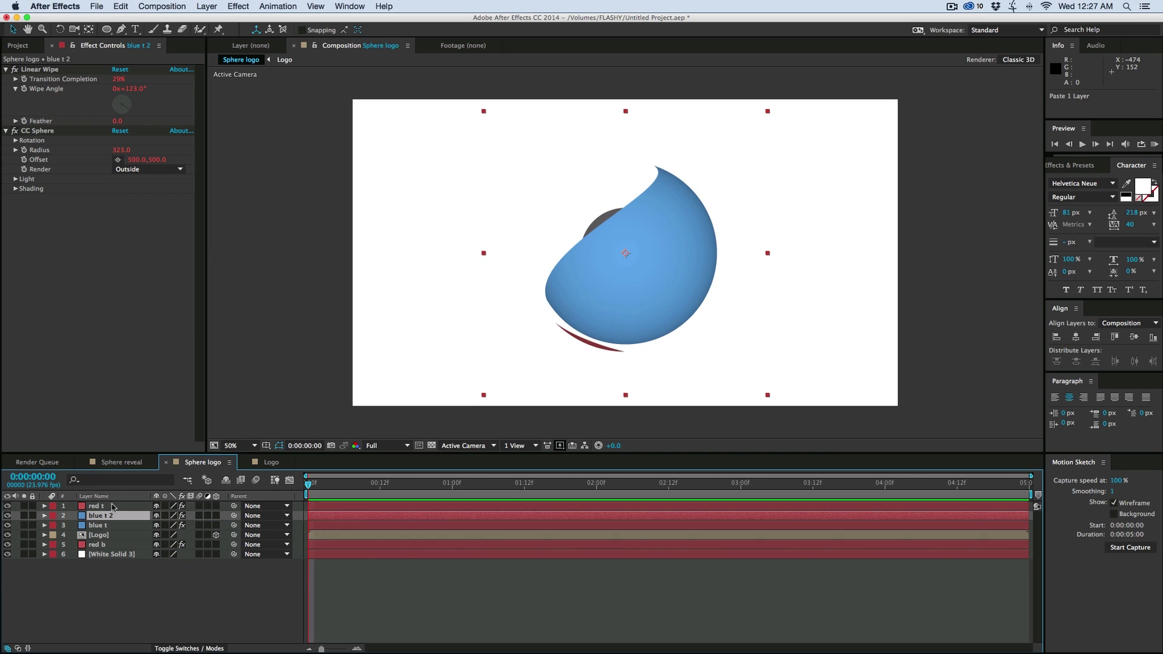
pyautogui.moveTo(100, 518); pyautogui.dragTo(114, 539)
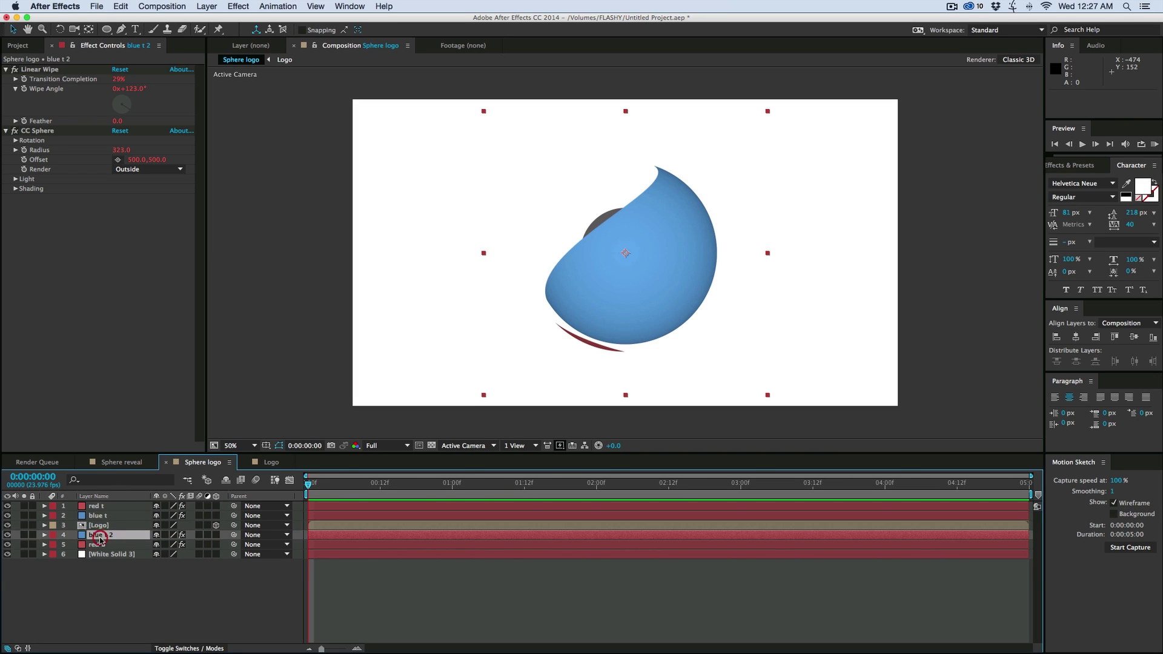
pyautogui.press('Return')
pyautogui.write('blue b')
pyautogui.press('Return')
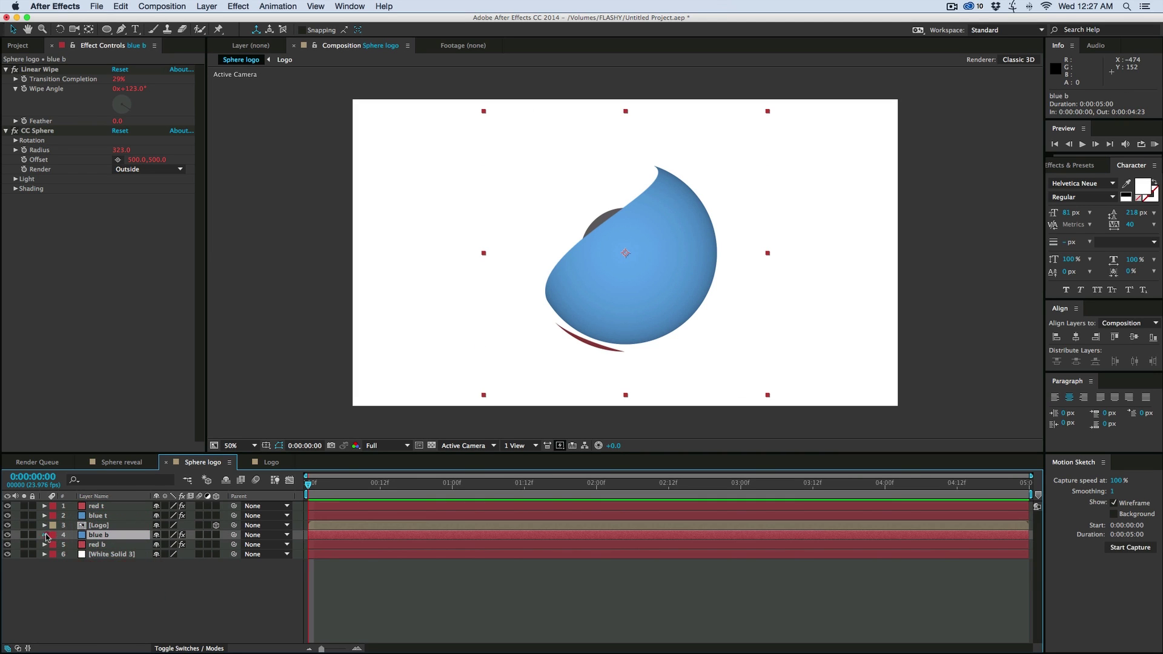
# Step: Set blue b's CC Sphere Render to Inside, then reselect blue t
pyautogui.click(44, 535)
pyautogui.click(54, 545)
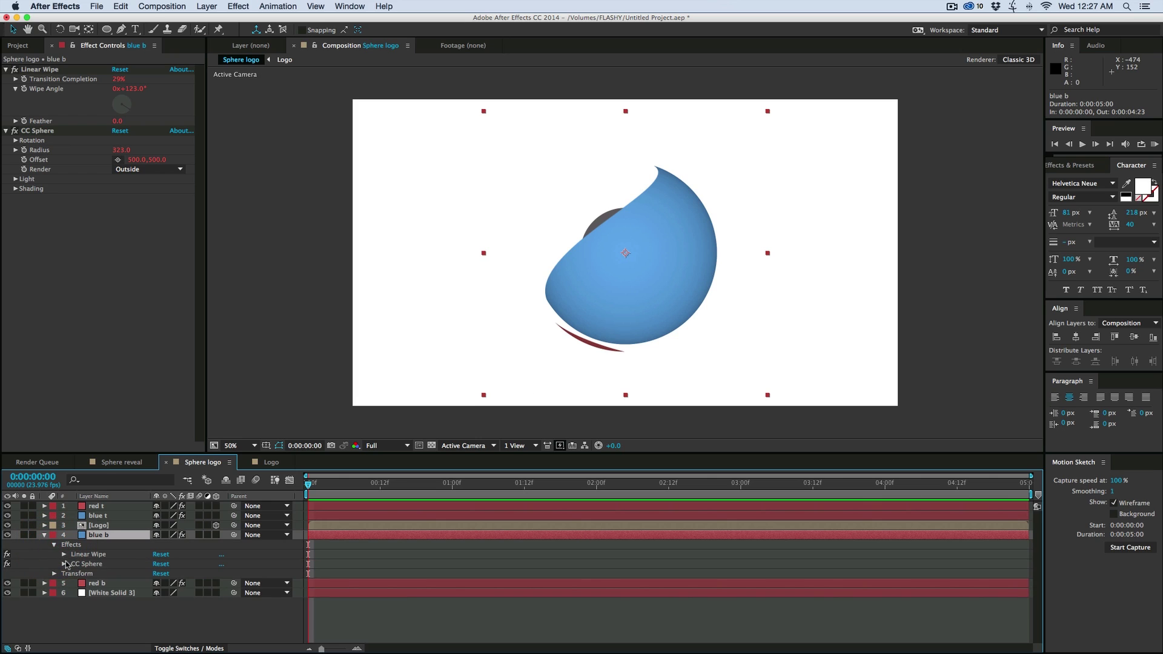
pyautogui.click(63, 564)
pyautogui.click(86, 602)
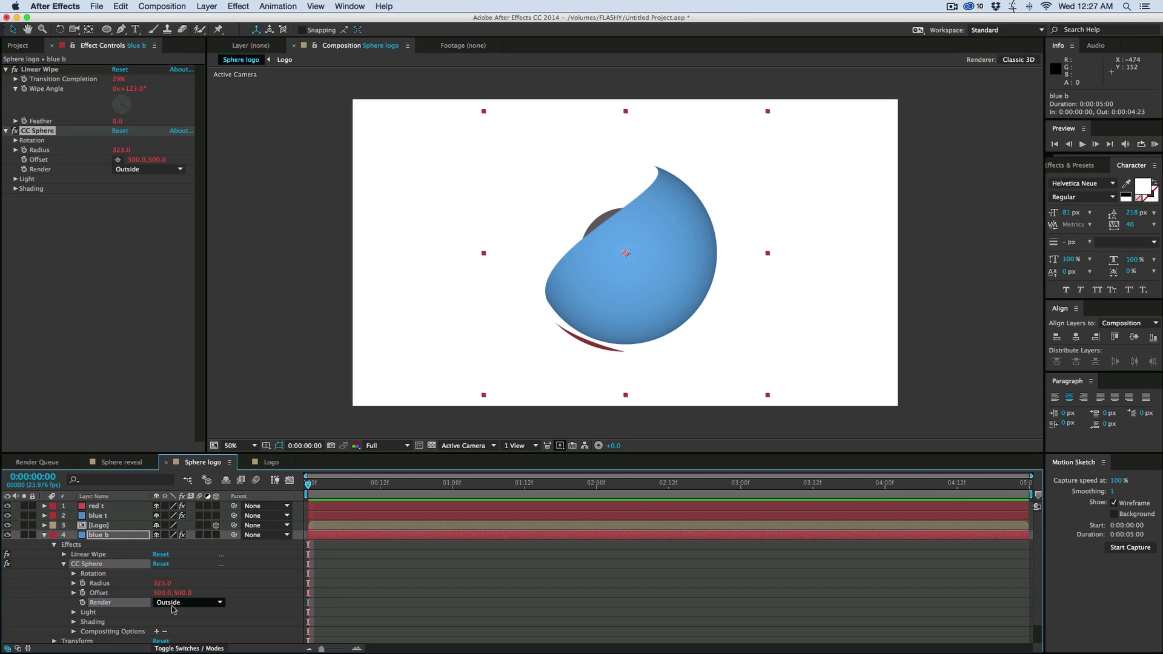
pyautogui.click(194, 608)
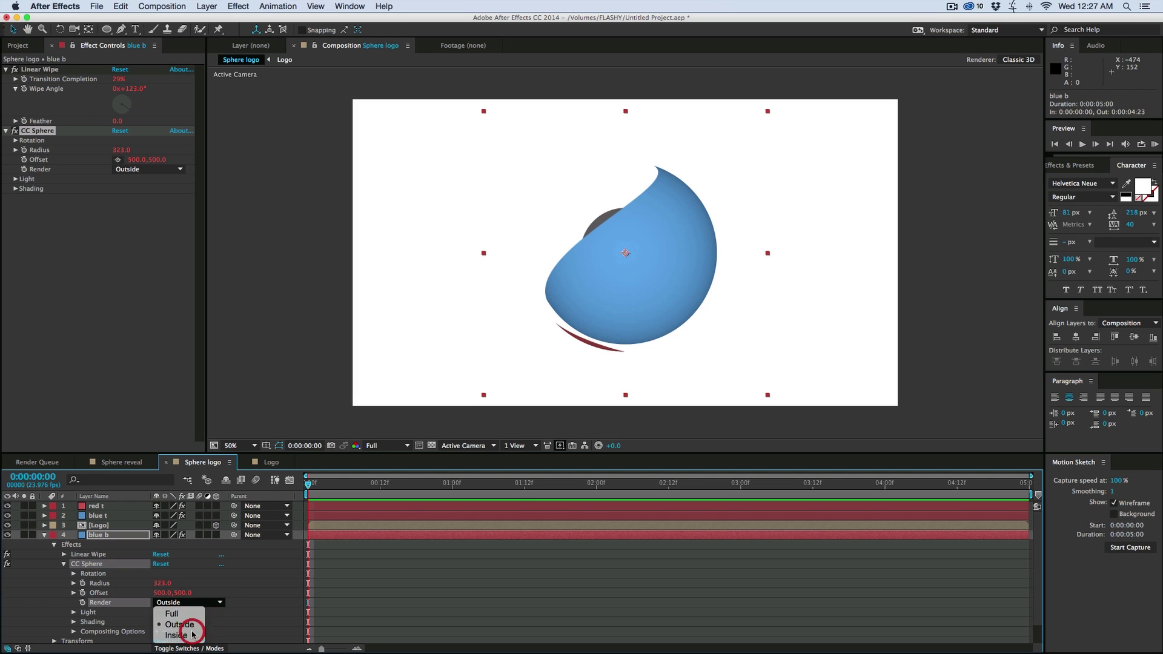
pyautogui.click(192, 634)
pyautogui.click(44, 535)
pyautogui.click(116, 583)
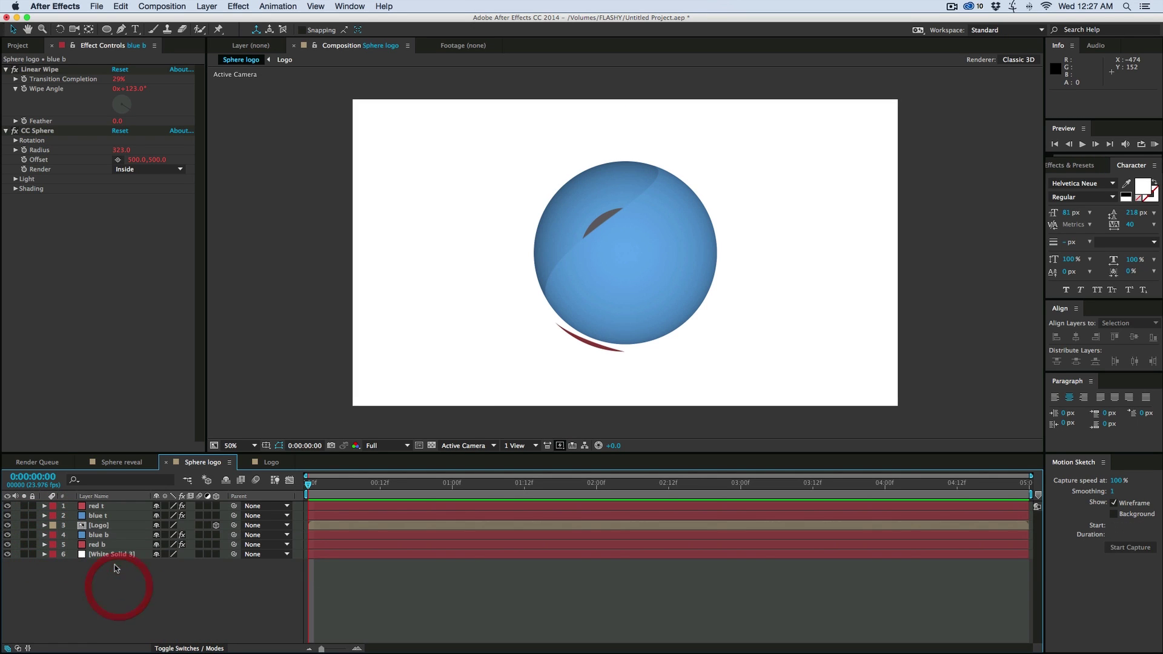
pyautogui.click(121, 505)
pyautogui.click(109, 516)
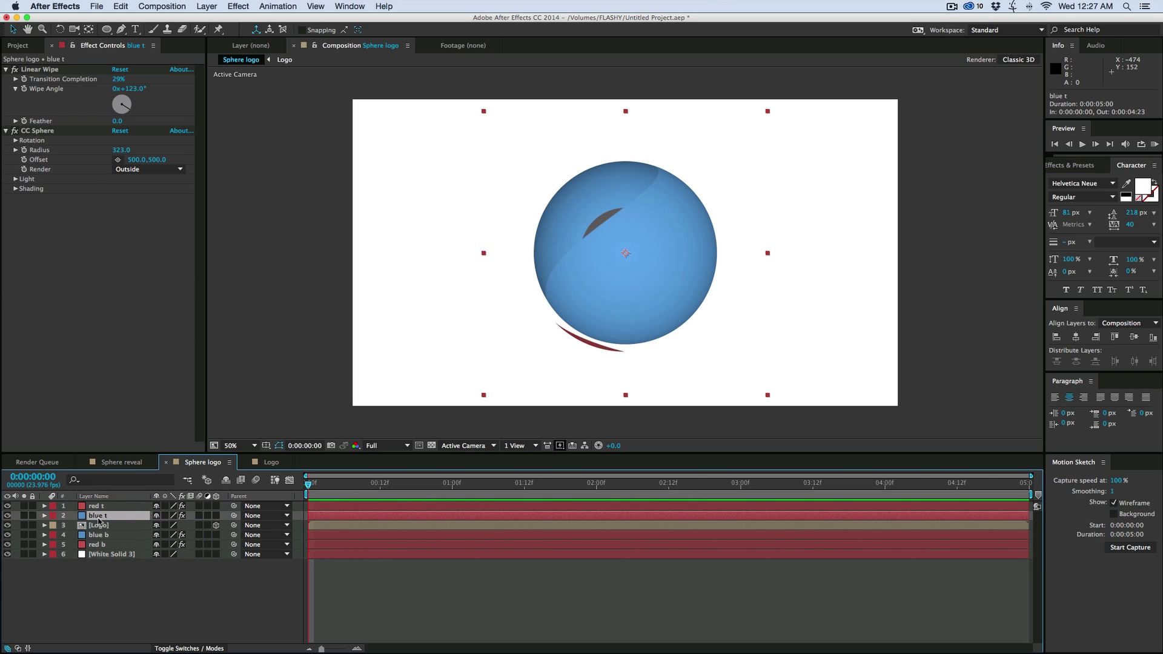
# Step: Set blue t's Linear Wipe to 55% at 1x+43°, undoing a stray Rotation X change
pyautogui.moveTo(116, 79); pyautogui.dragTo(159, 98)
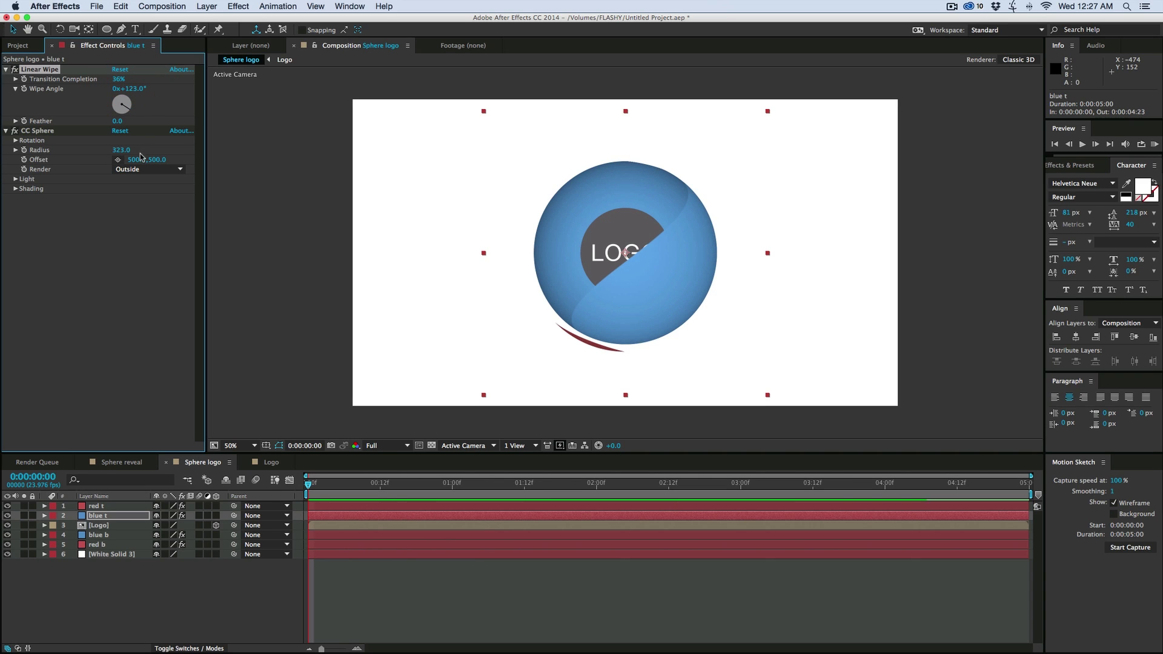
pyautogui.click(16, 140)
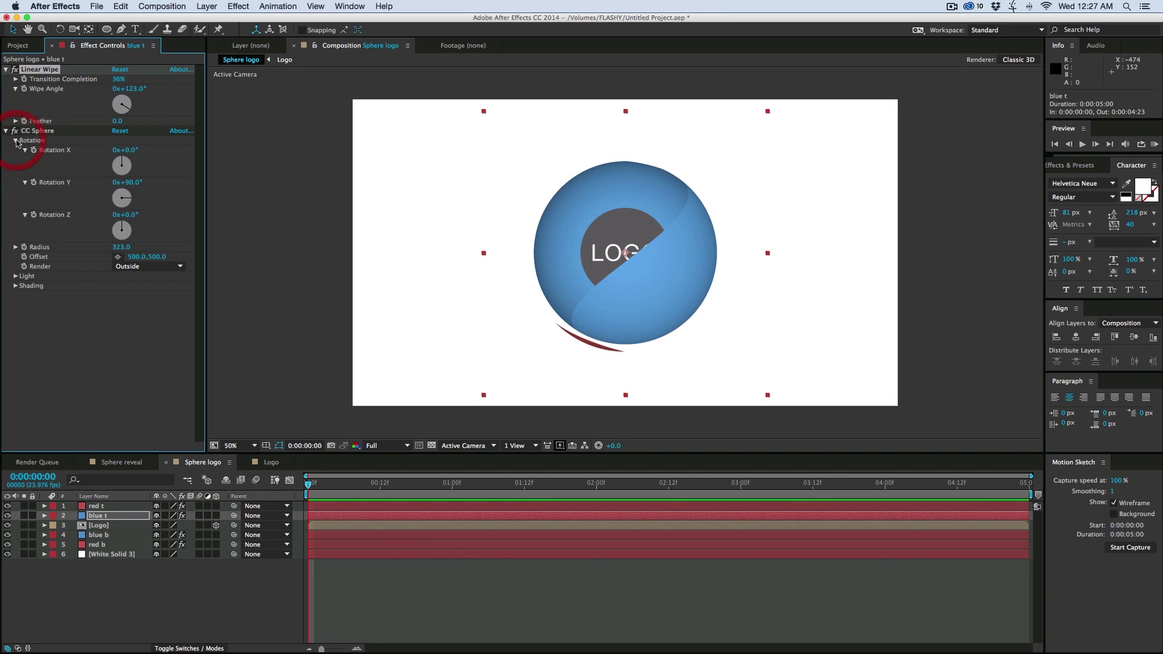
pyautogui.moveTo(117, 151); pyautogui.dragTo(67, 153)
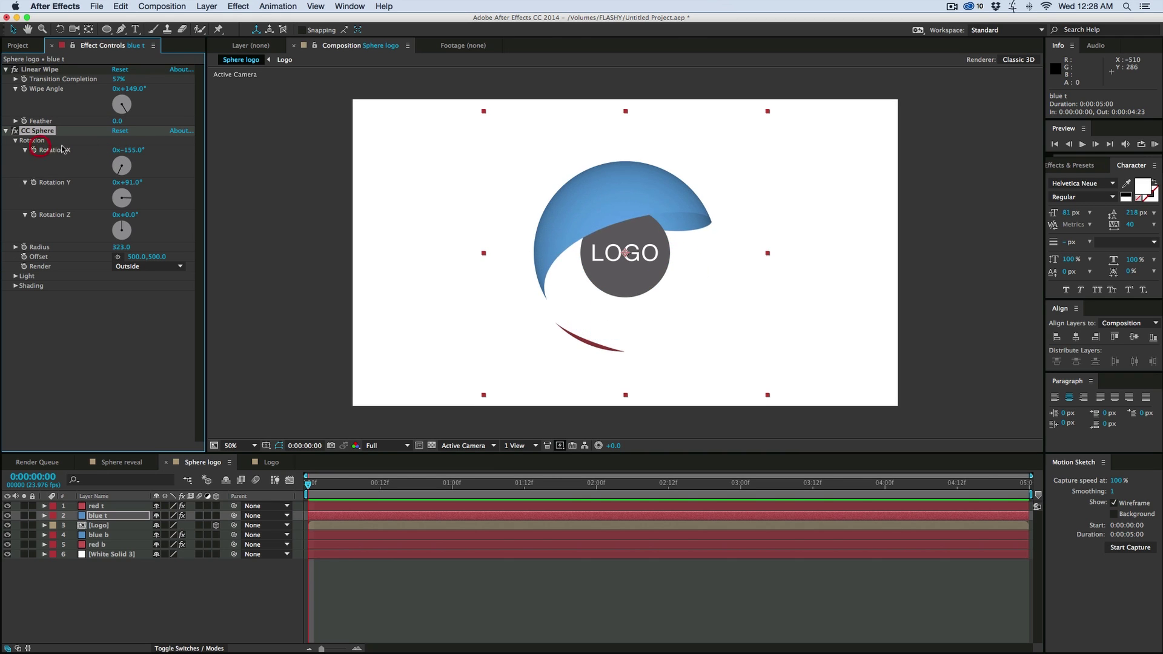
pyautogui.press('super+z')
pyautogui.press('super+z')
pyautogui.moveTo(138, 83)
pyautogui.mouseDown()
pyautogui.moveTo(105, 83)
pyautogui.moveTo(141, 81)
pyautogui.mouseUp()
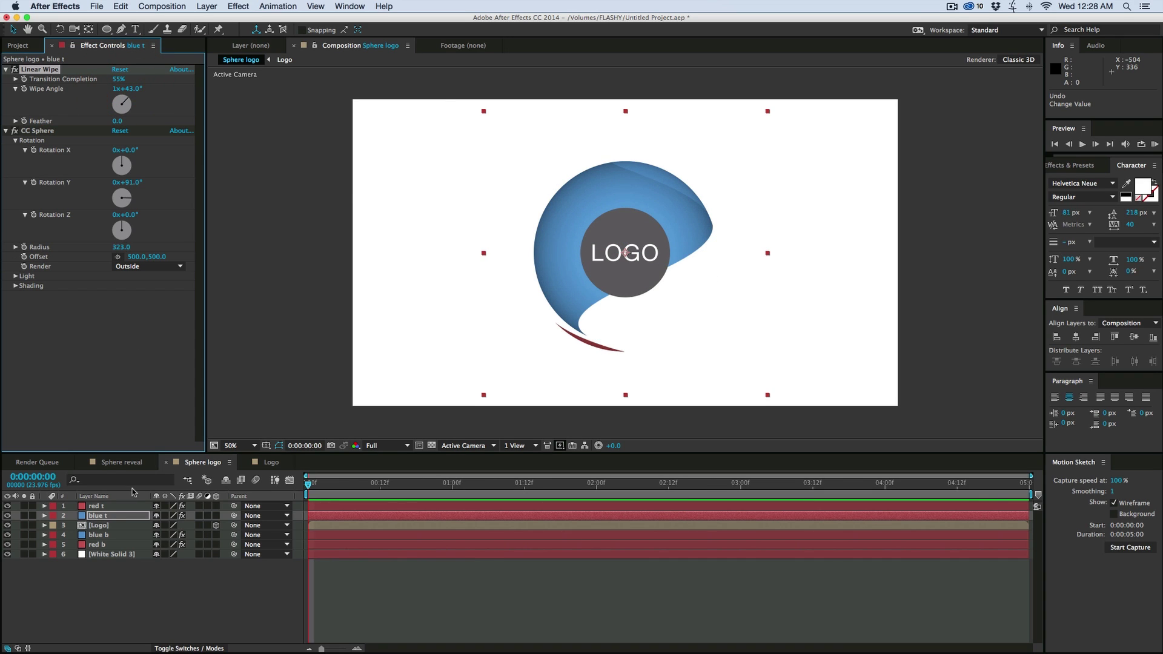
pyautogui.click(110, 526)
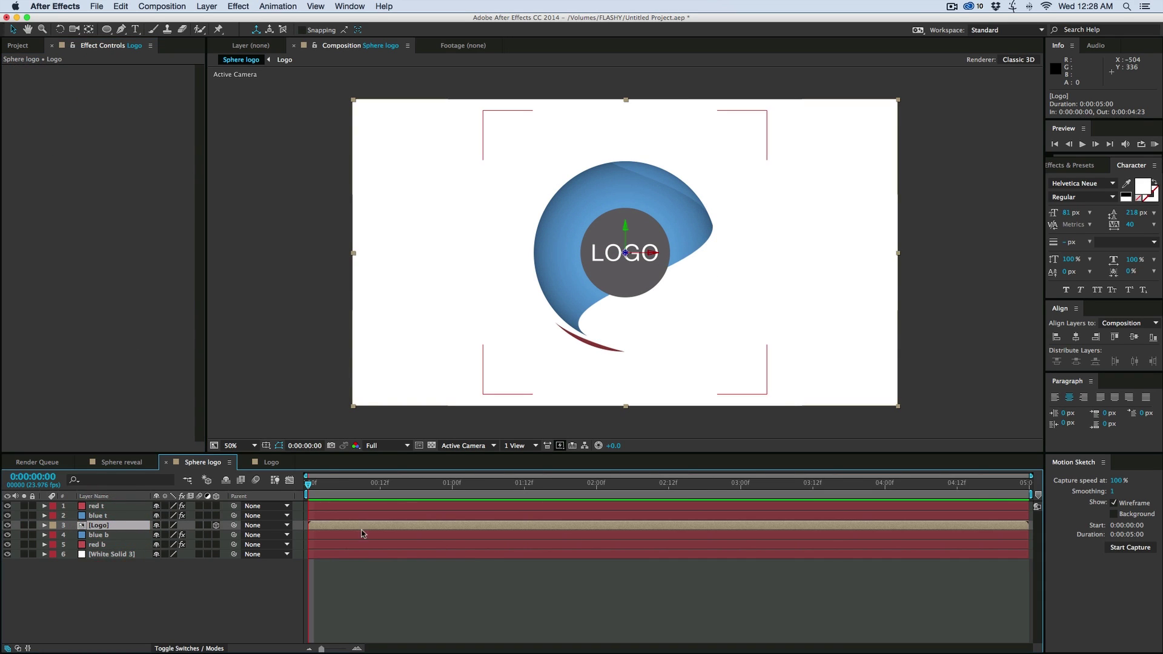
# Step: In the Logo precomp, scale Shape Layer 1 to 137% and the LOGO text to 121%
pyautogui.doubleClick(352, 525)
pyautogui.click(109, 516)
pyautogui.press('s')
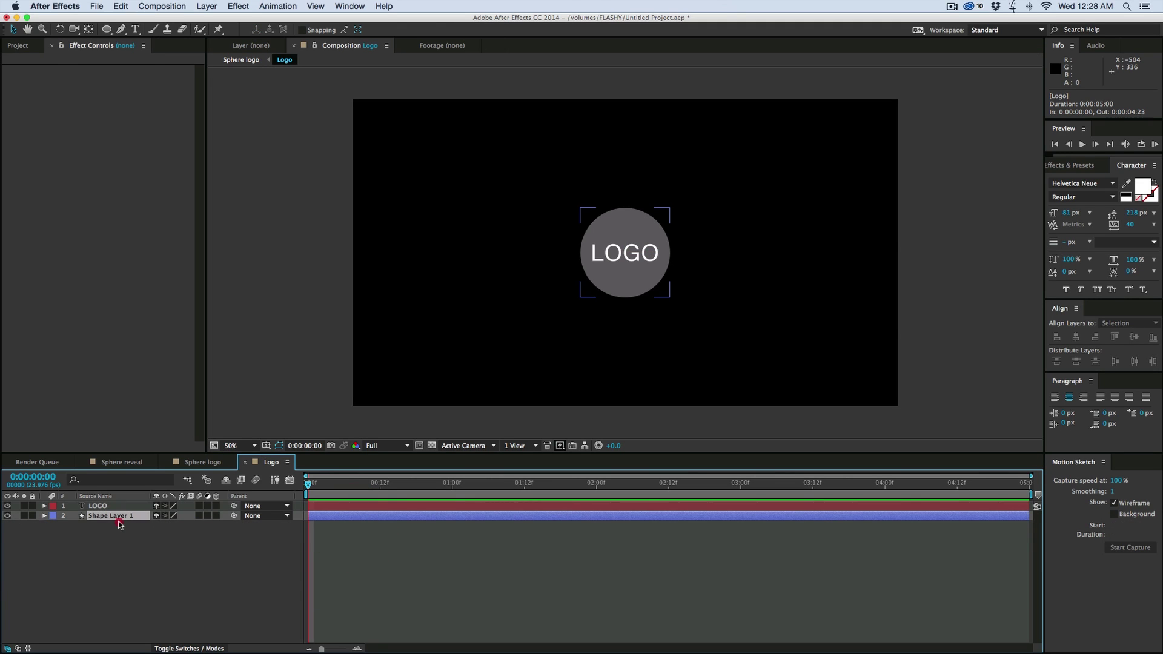
pyautogui.moveTo(175, 529); pyautogui.dragTo(193, 527)
pyautogui.click(116, 506)
pyautogui.press('s')
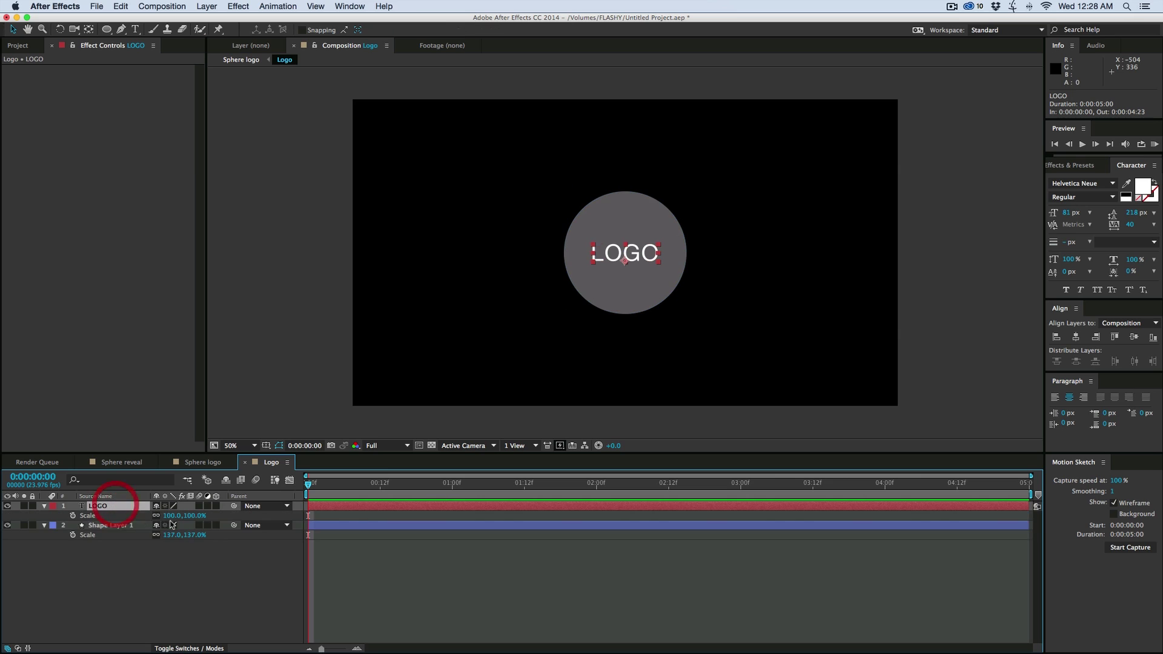
pyautogui.moveTo(169, 515); pyautogui.dragTo(179, 516)
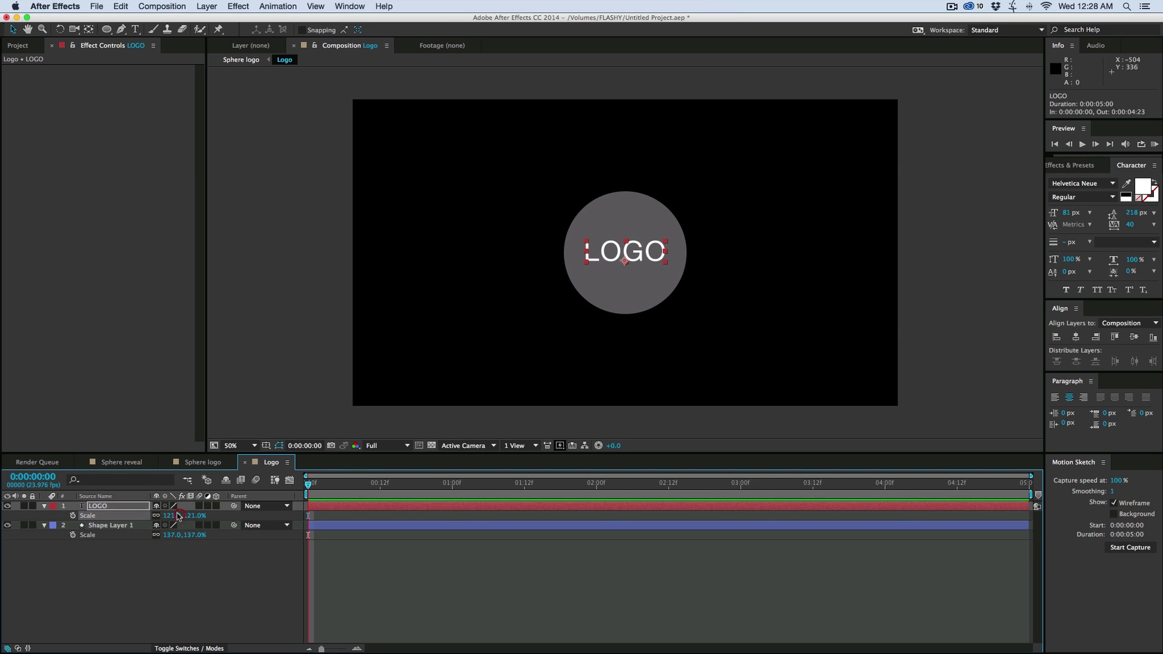
# Step: Back in Sphere logo, preview the animation, stop at frame 12 and select red t
pyautogui.click(203, 462)
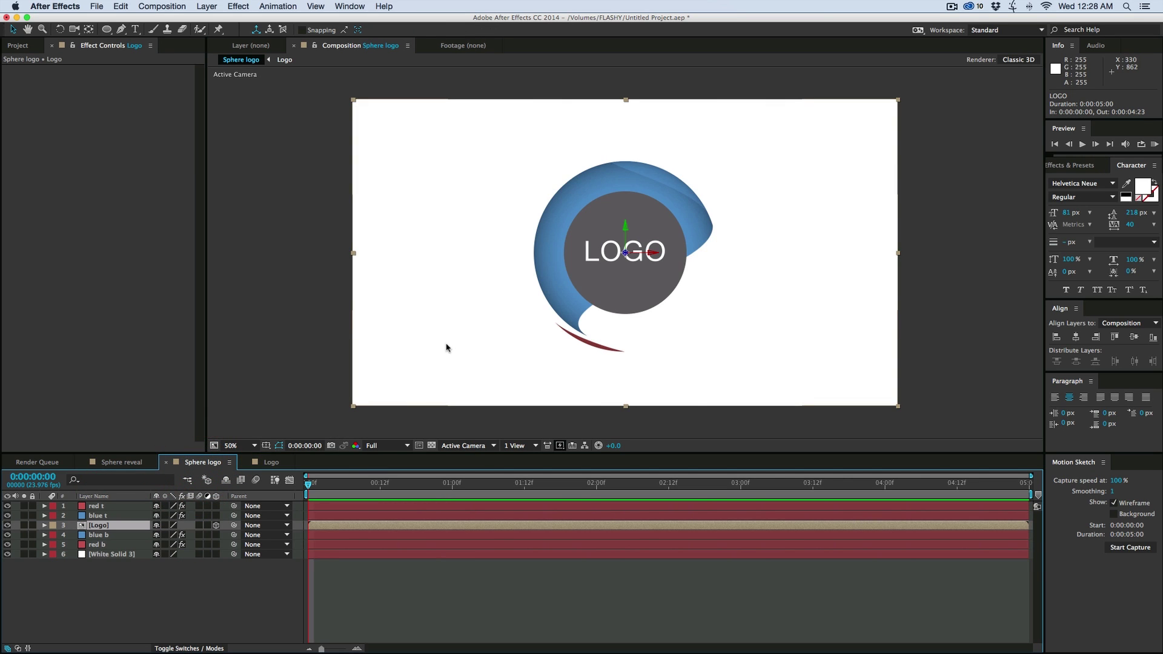
pyautogui.click(226, 479)
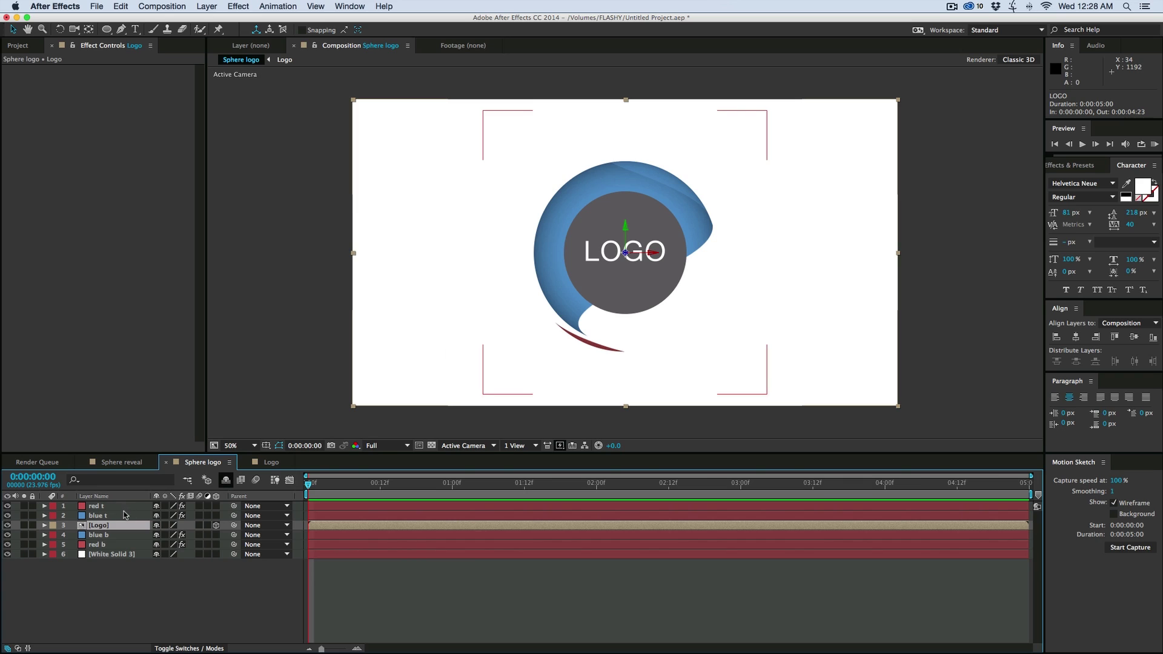
pyautogui.click(226, 479)
pyautogui.press('space')
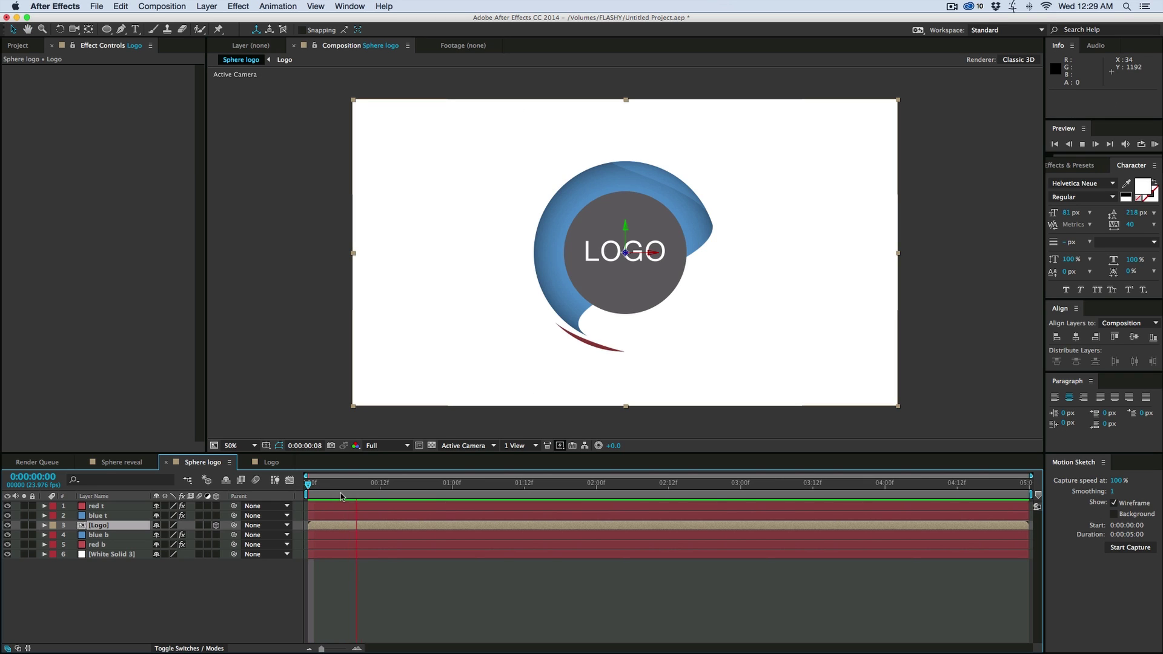
pyautogui.press('space')
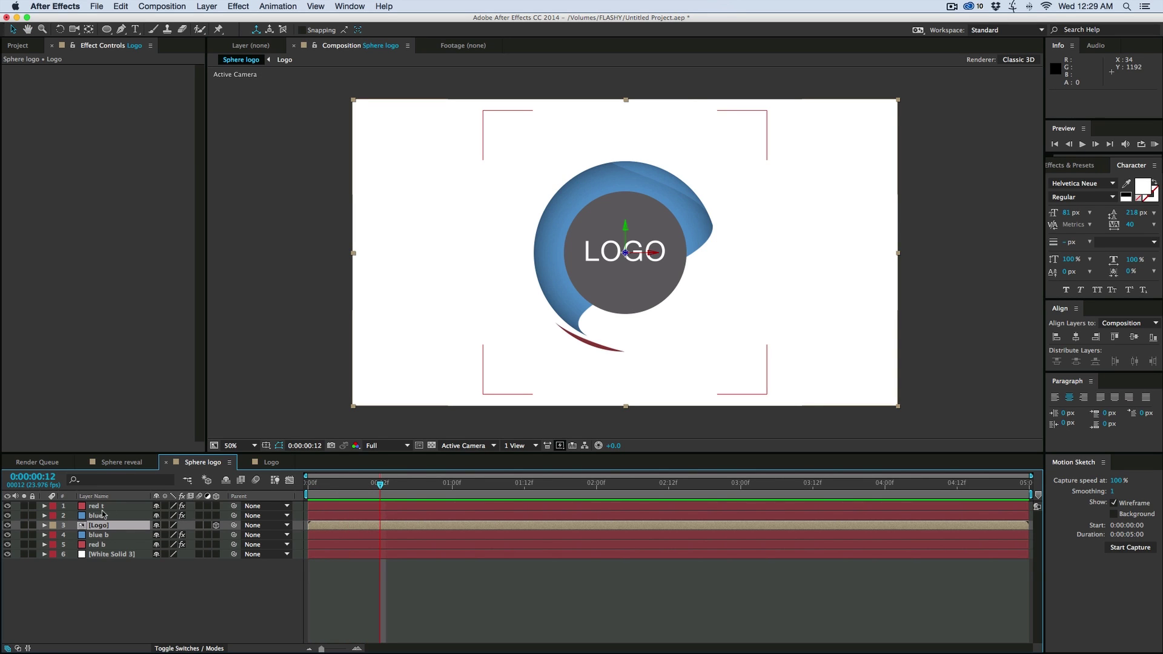
pyautogui.click(103, 507)
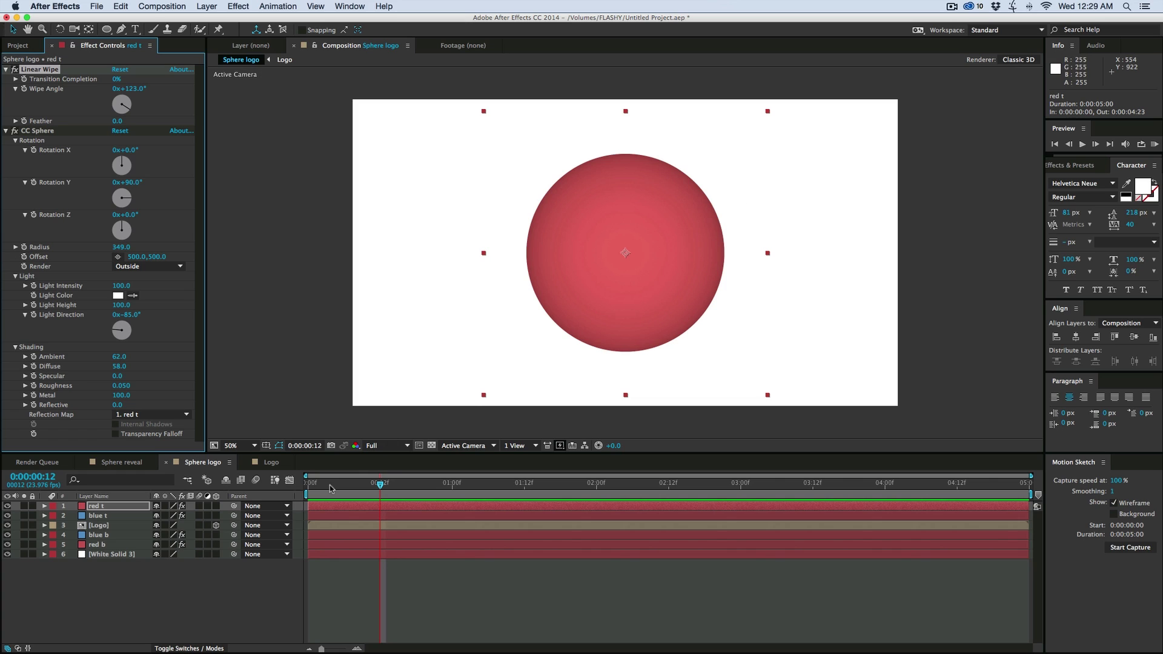
# Step: Keyframe red t's Anchor Point, Scale and Rotation at frame 12, then go to frame 1
pyautogui.click(45, 507)
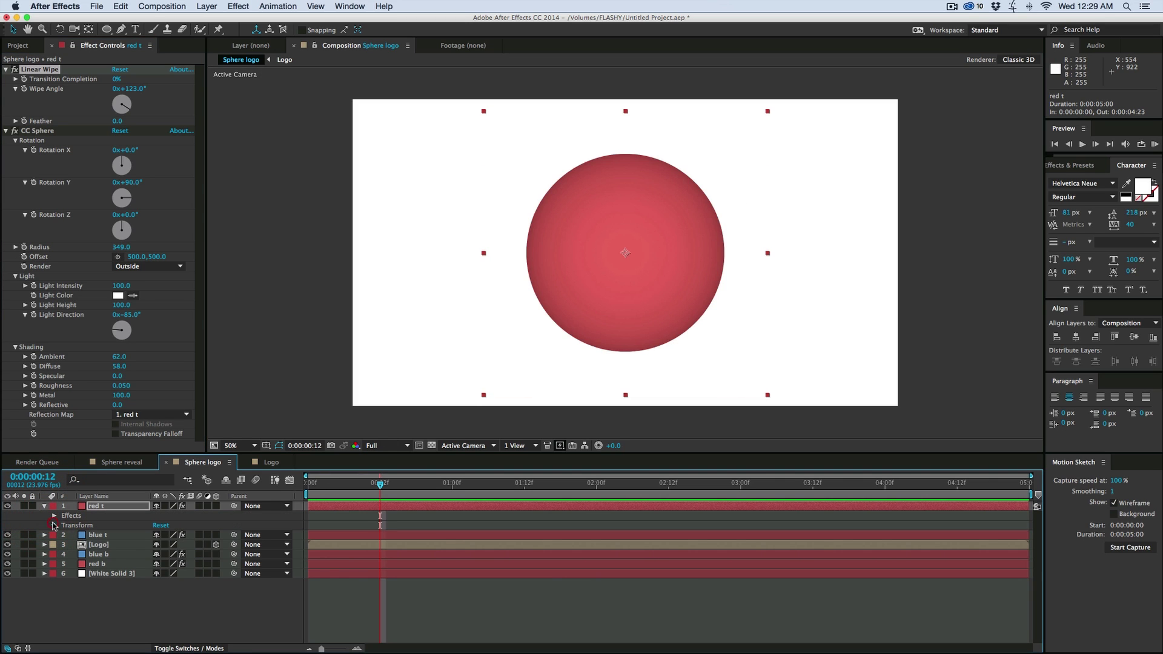
pyautogui.click(54, 525)
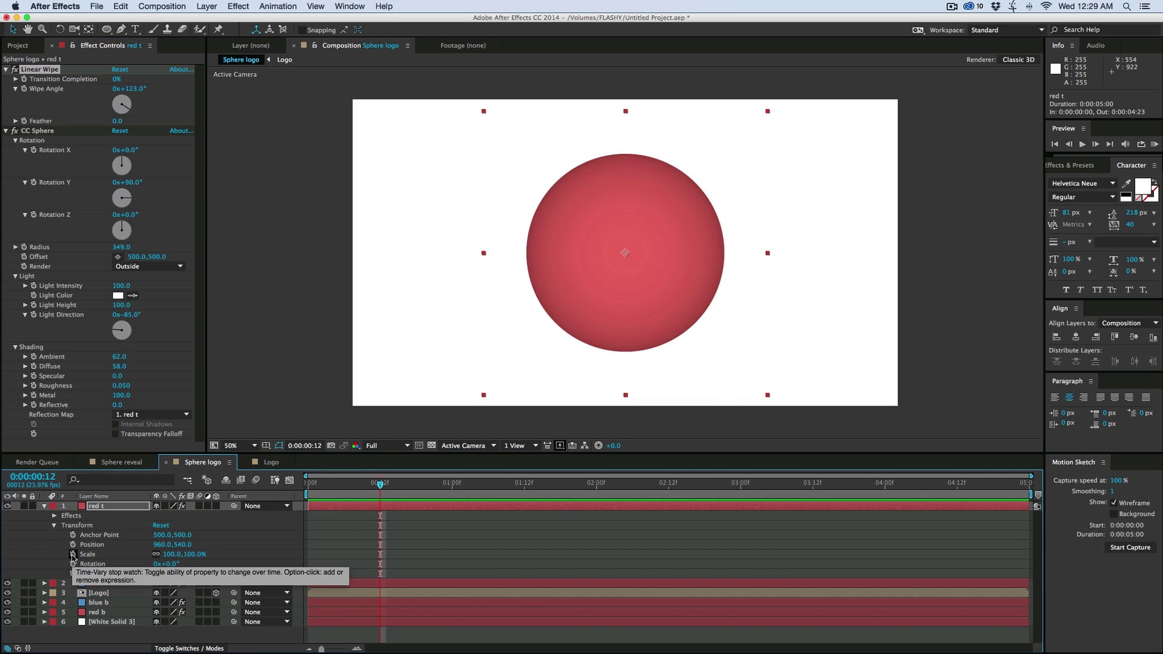
pyautogui.click(70, 535)
pyautogui.click(72, 554)
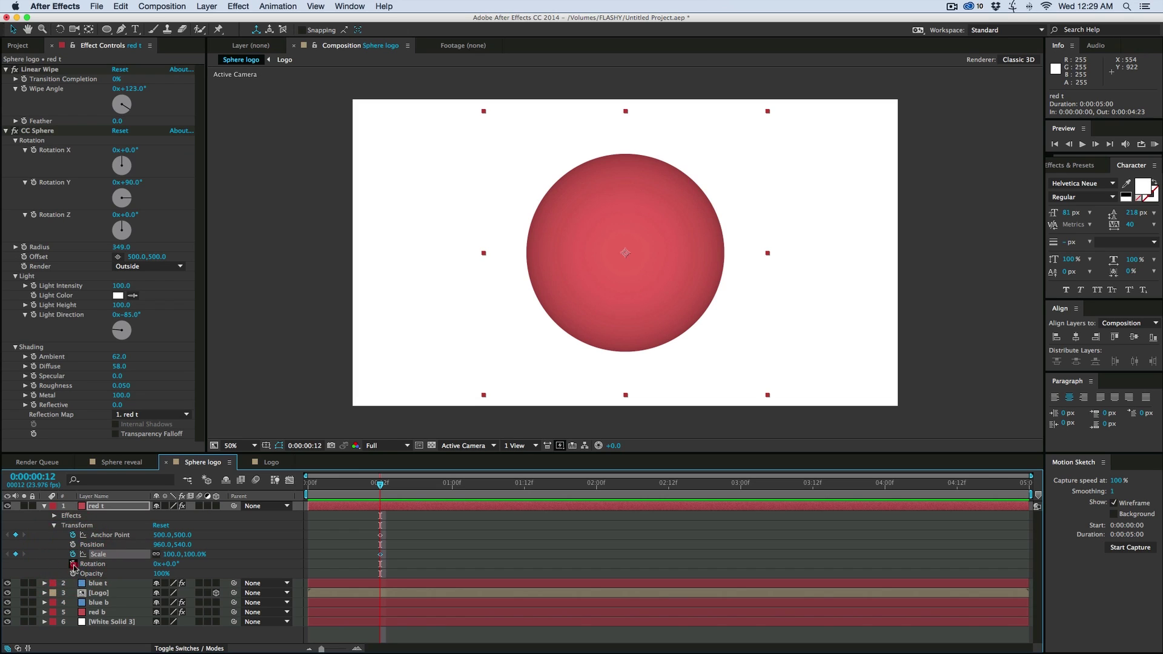
pyautogui.click(73, 564)
pyautogui.moveTo(380, 484); pyautogui.dragTo(337, 484)
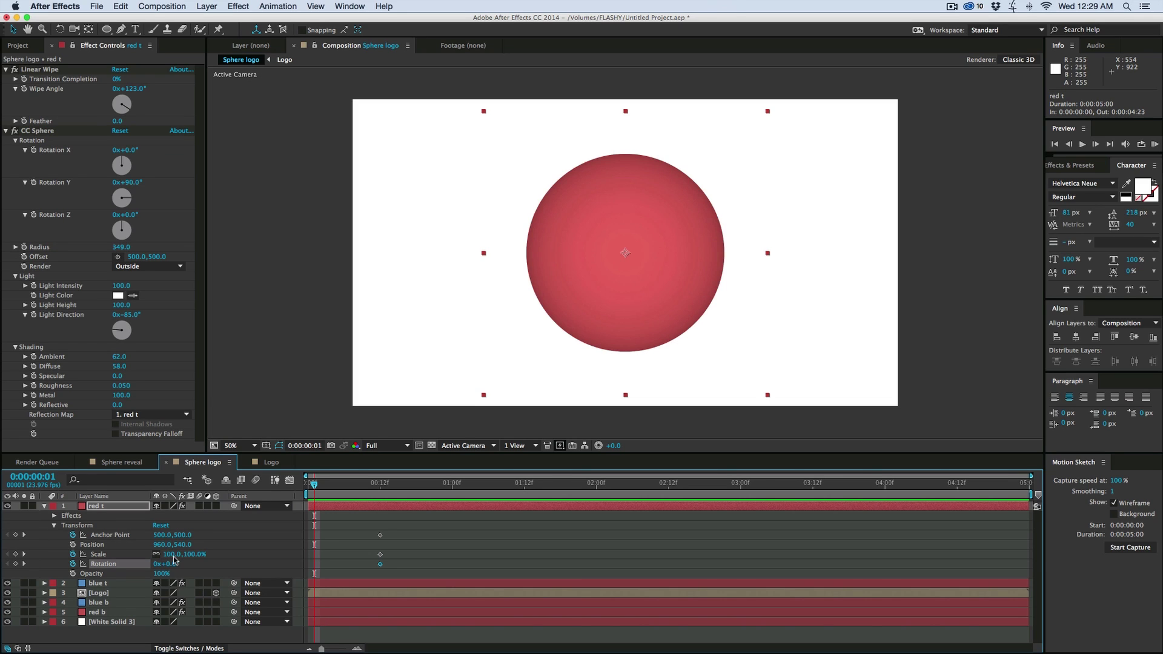
# Step: At frame 1 set red t to 0% scale, Anchor X 2094 and Rotation 262°, then preview
pyautogui.moveTo(168, 555); pyautogui.dragTo(107, 553)
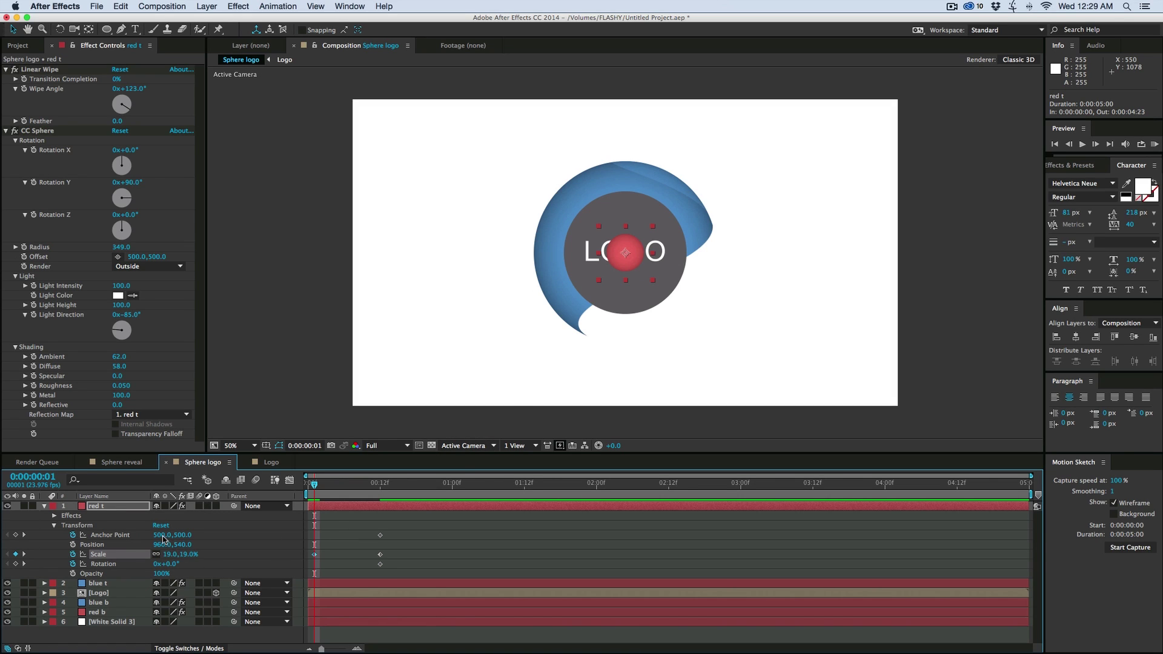
pyautogui.moveTo(162, 537)
pyautogui.mouseDown()
pyautogui.moveTo(221, 549)
pyautogui.moveTo(173, 565)
pyautogui.moveTo(408, 594)
pyautogui.moveTo(159, 555)
pyautogui.mouseUp()
pyautogui.click(171, 554)
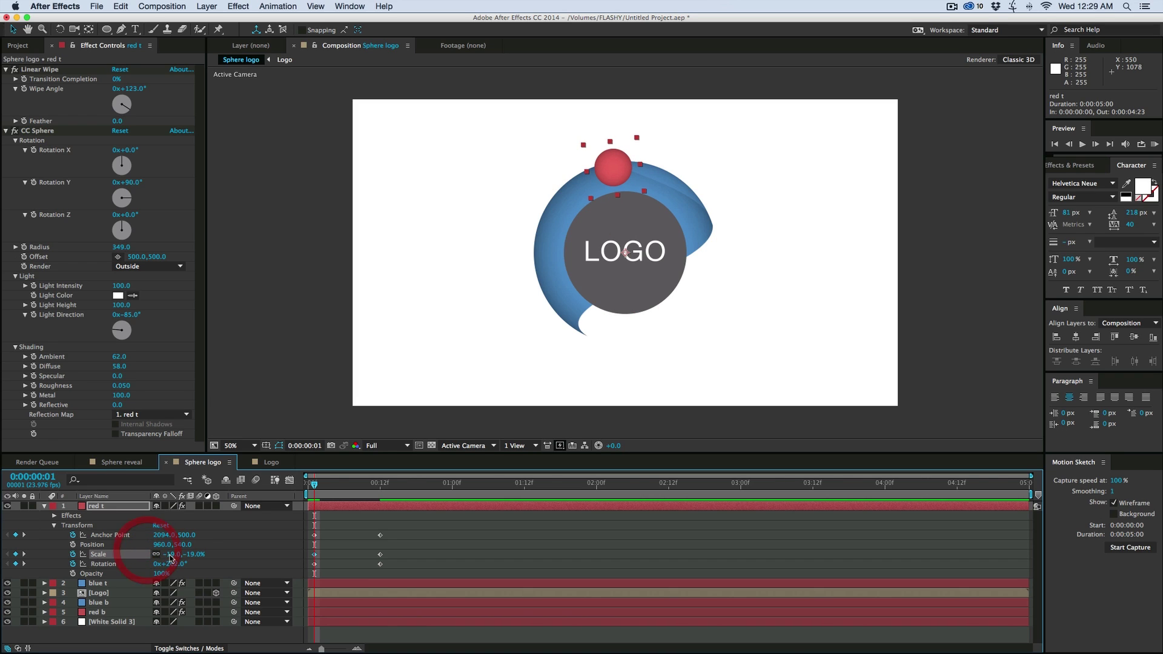
pyautogui.write('0')
pyautogui.press('Return')
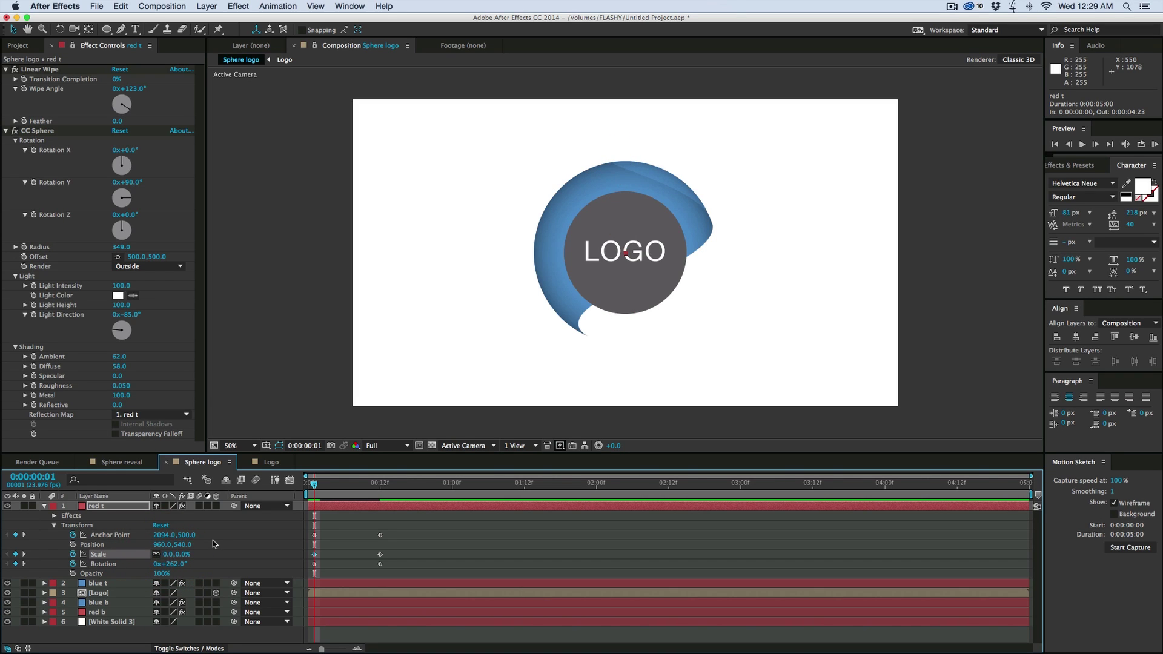
pyautogui.press('space')
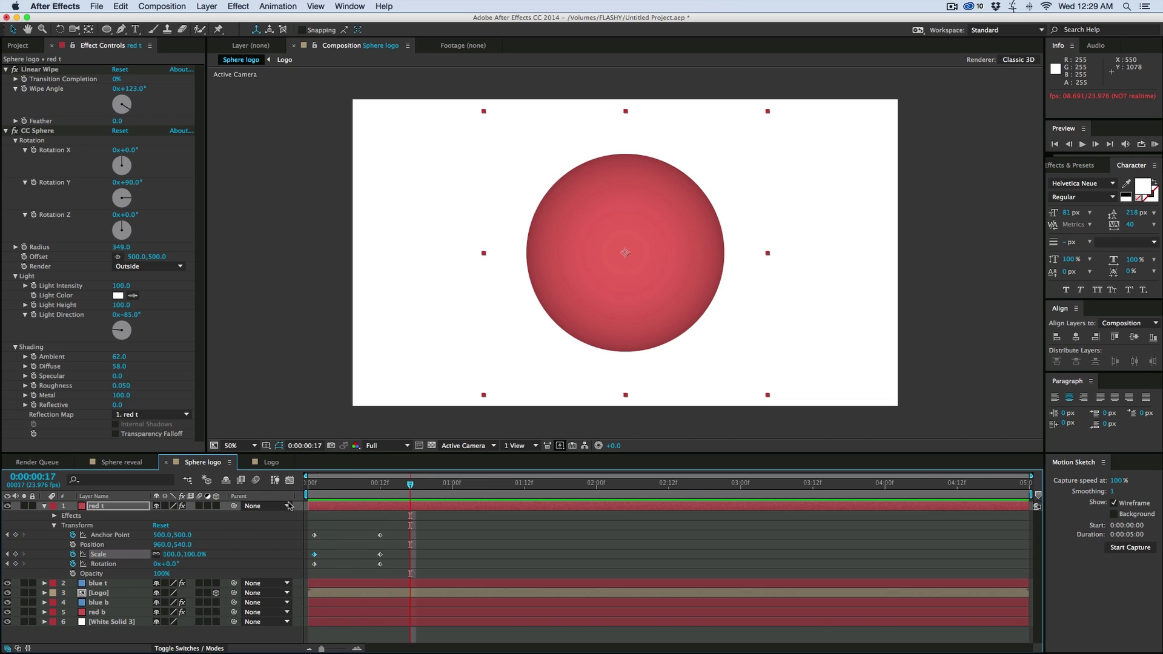
# Step: Move red t's 100% scale key to frame 13, add a 103% key at frame 12, and preview
pyautogui.press('space')
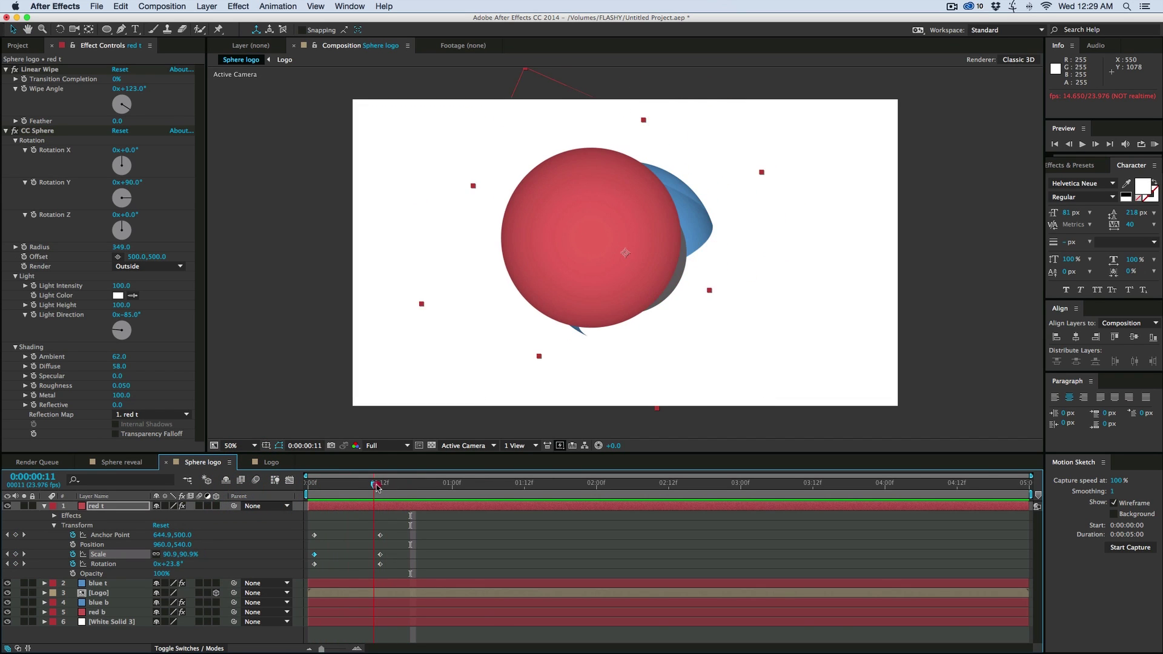
pyautogui.click(379, 484)
pyautogui.click(417, 567)
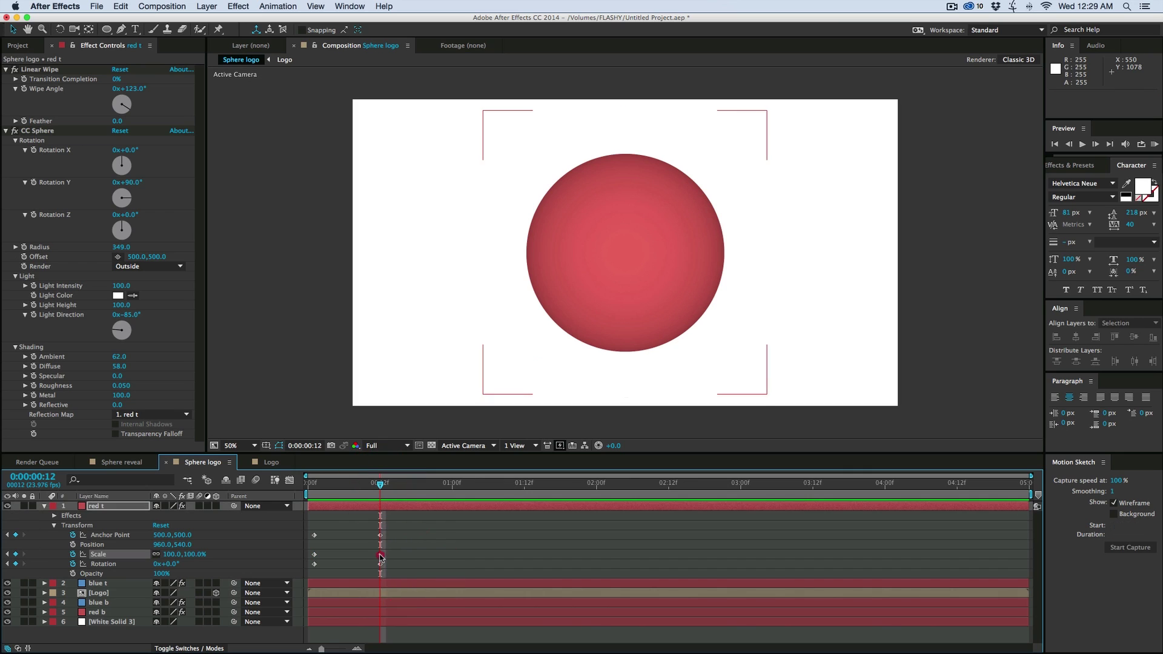
pyautogui.click(380, 554)
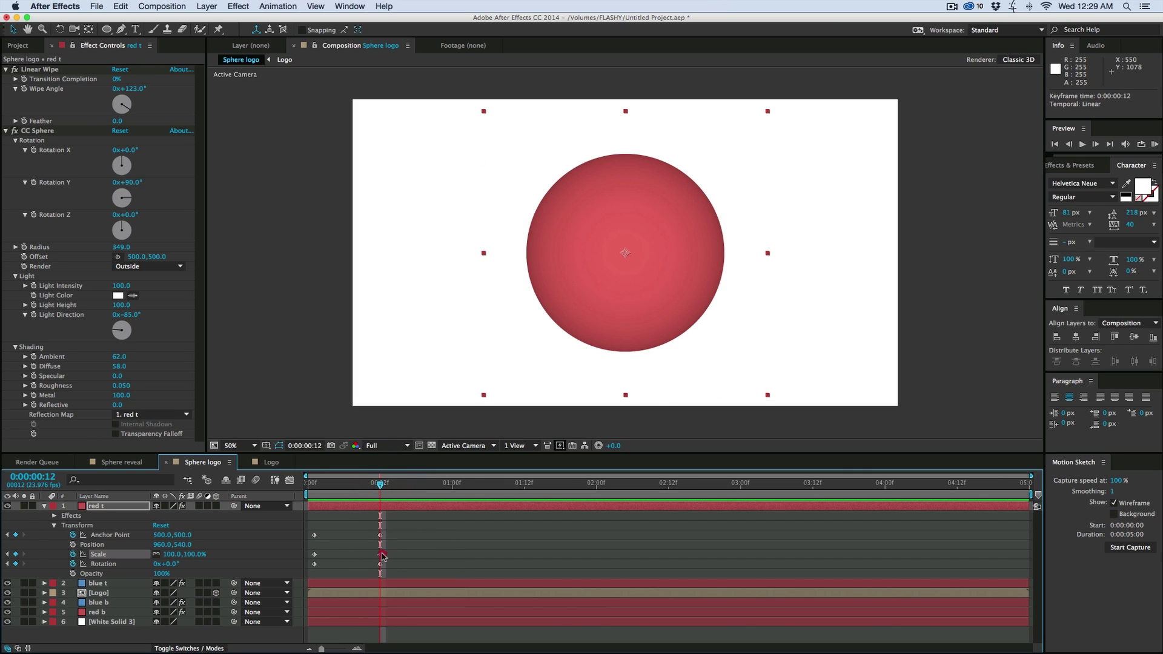
pyautogui.moveTo(383, 556); pyautogui.dragTo(387, 555)
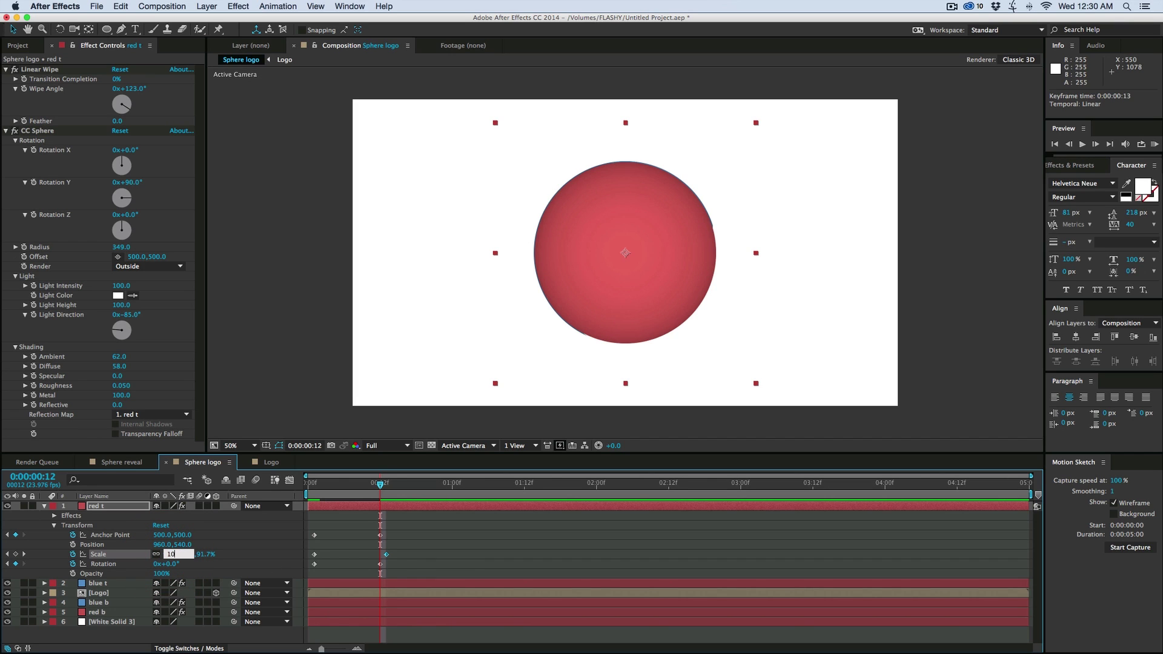
pyautogui.press('Return')
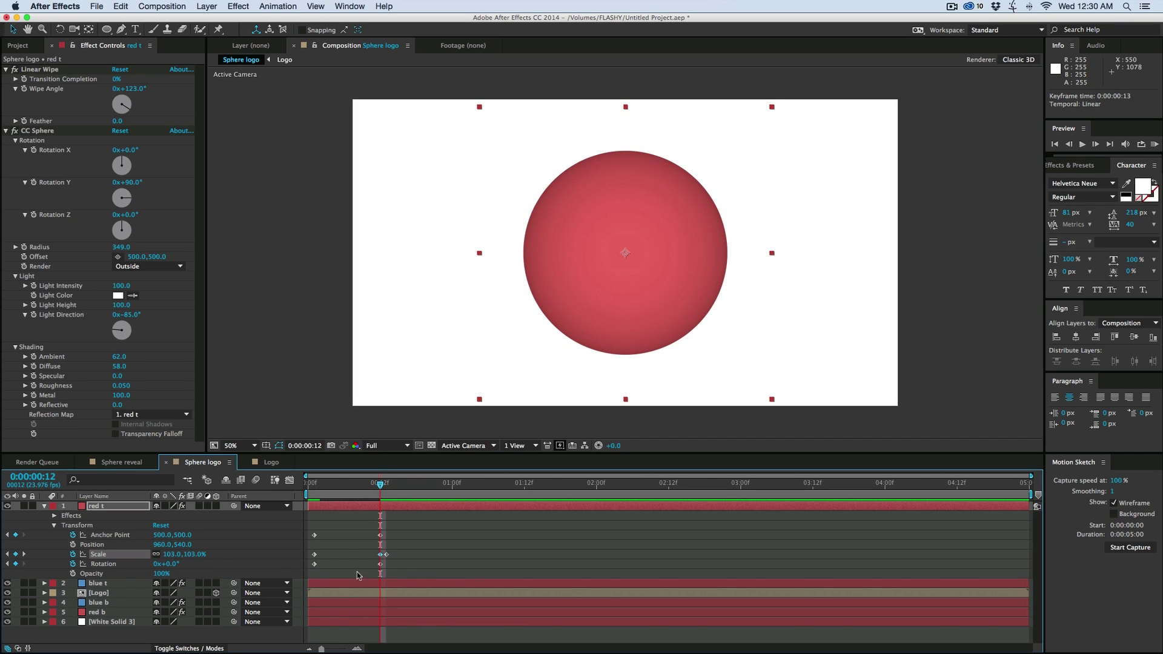
pyautogui.moveTo(375, 556); pyautogui.dragTo(373, 554)
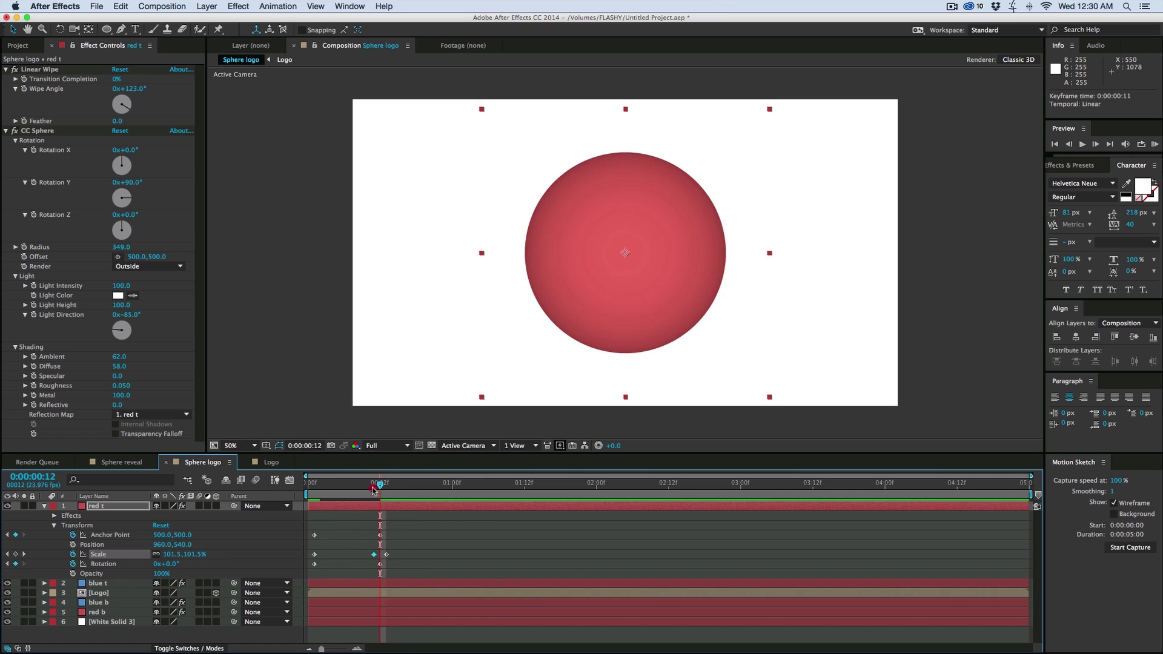
pyautogui.moveTo(372, 485); pyautogui.dragTo(389, 489)
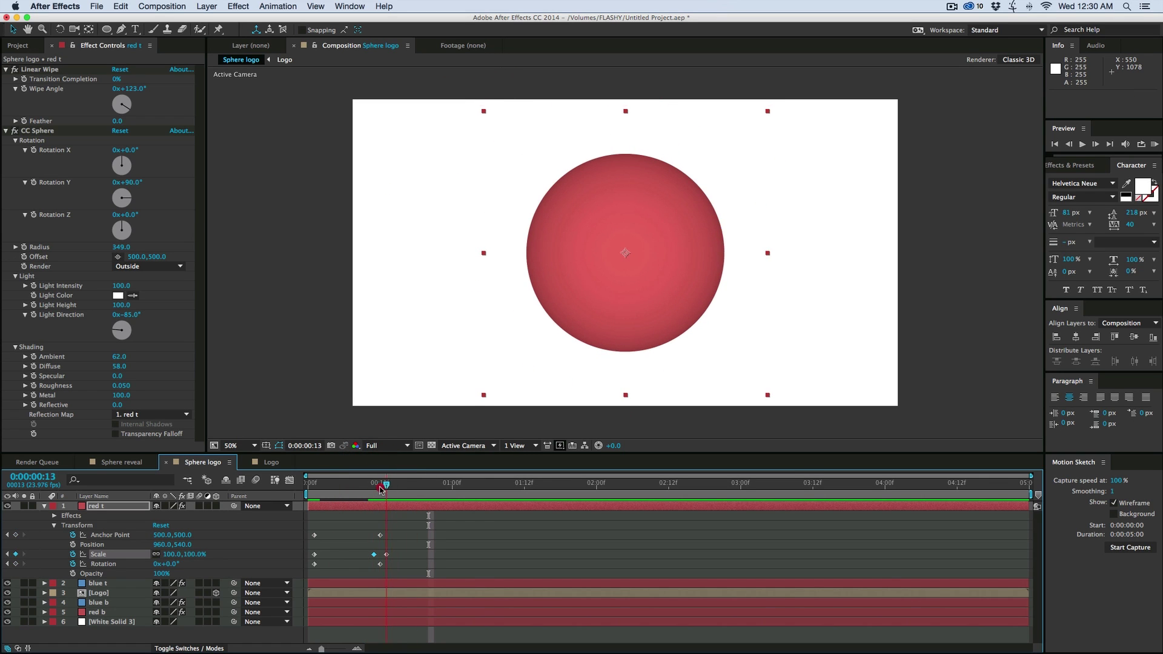
pyautogui.press('space')
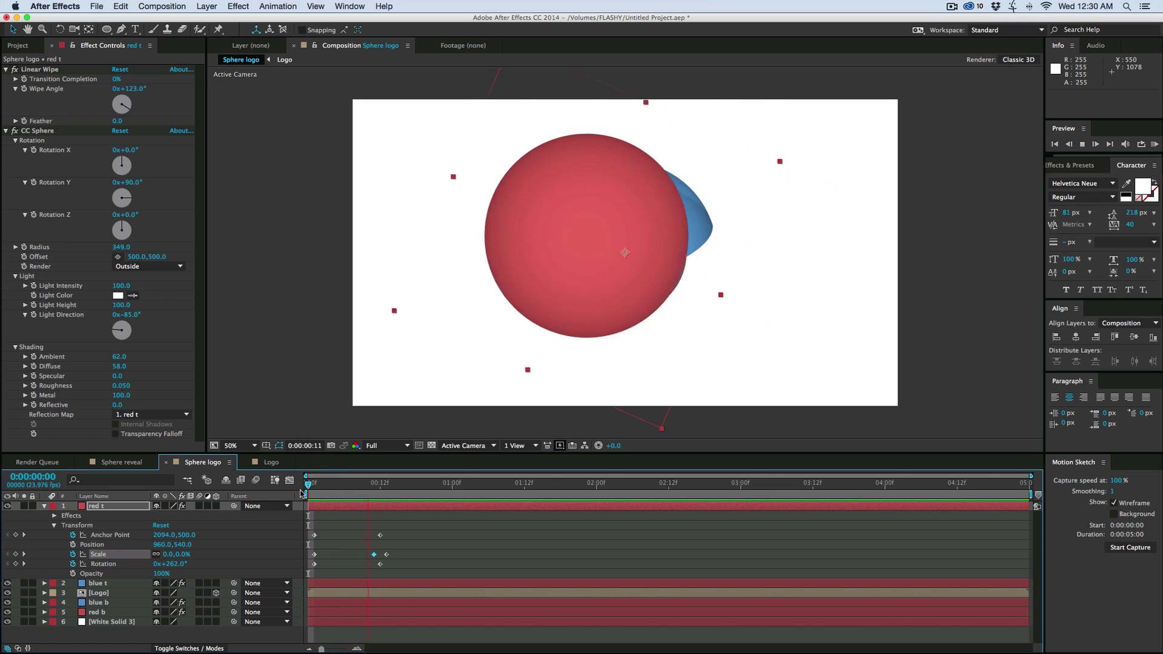
pyautogui.click(381, 487)
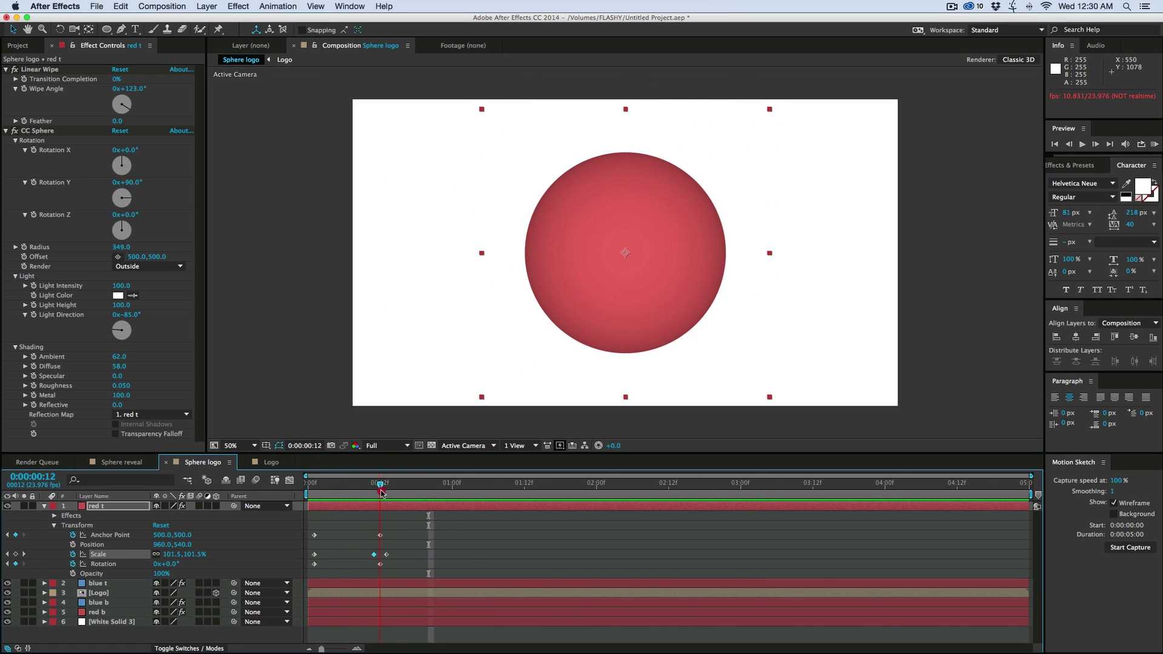
# Step: Trim the in-points of blue t, Logo, blue b and red b to frame 12 with Alt+[
pyautogui.click(96, 585)
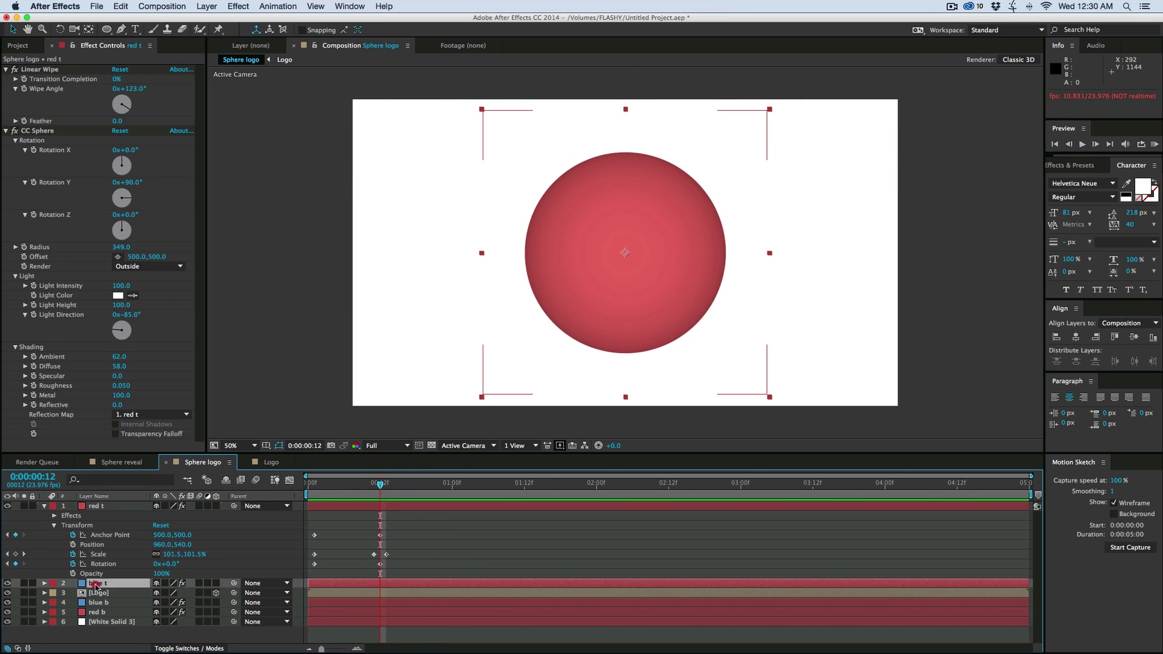
pyautogui.keyDown('shift'); pyautogui.click(104, 613); pyautogui.keyUp('shift')
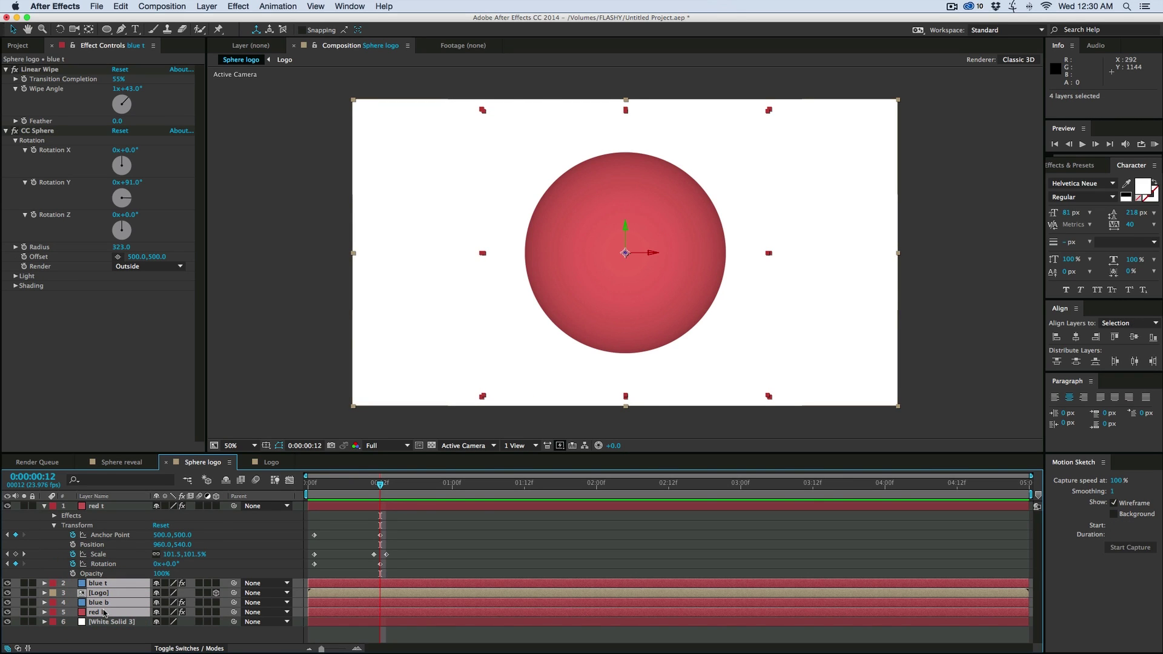
pyautogui.hotkey('alt', '[')
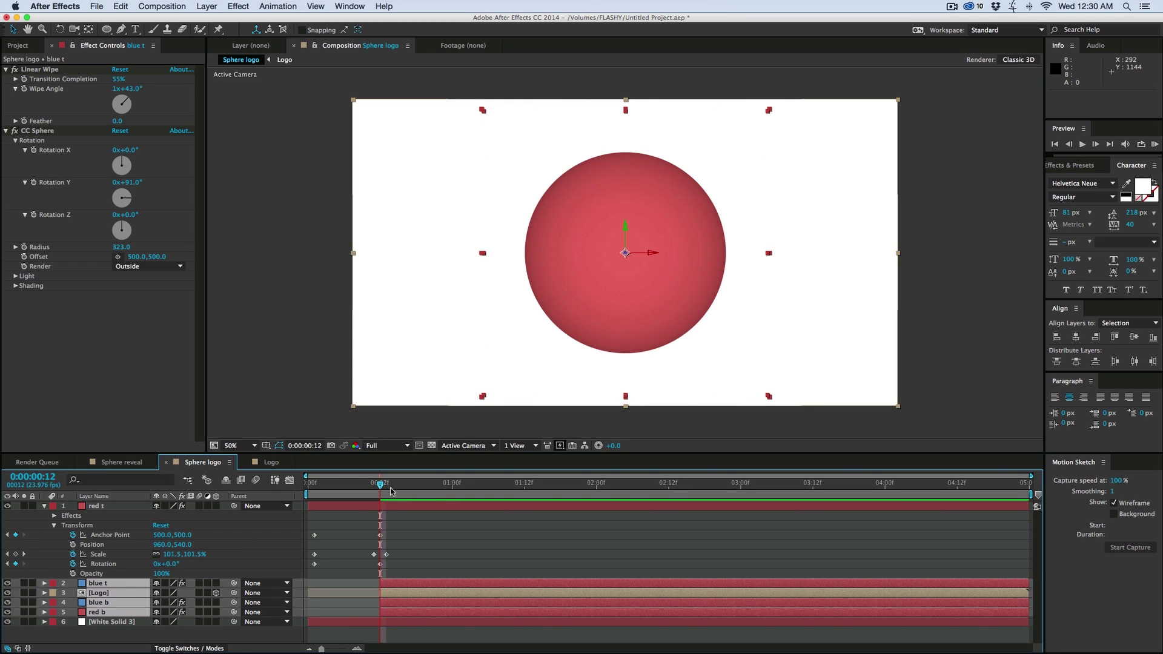
pyautogui.moveTo(380, 484)
pyautogui.mouseDown()
pyautogui.moveTo(300, 488)
pyautogui.moveTo(386, 488)
pyautogui.mouseUp()
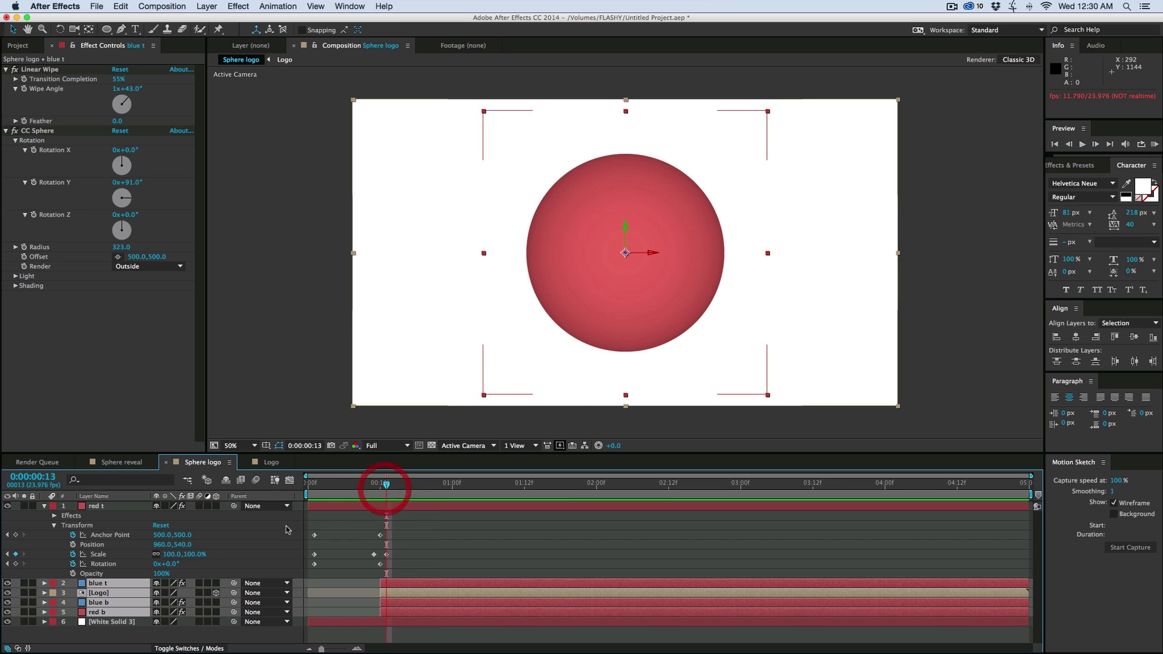
pyautogui.click(371, 507)
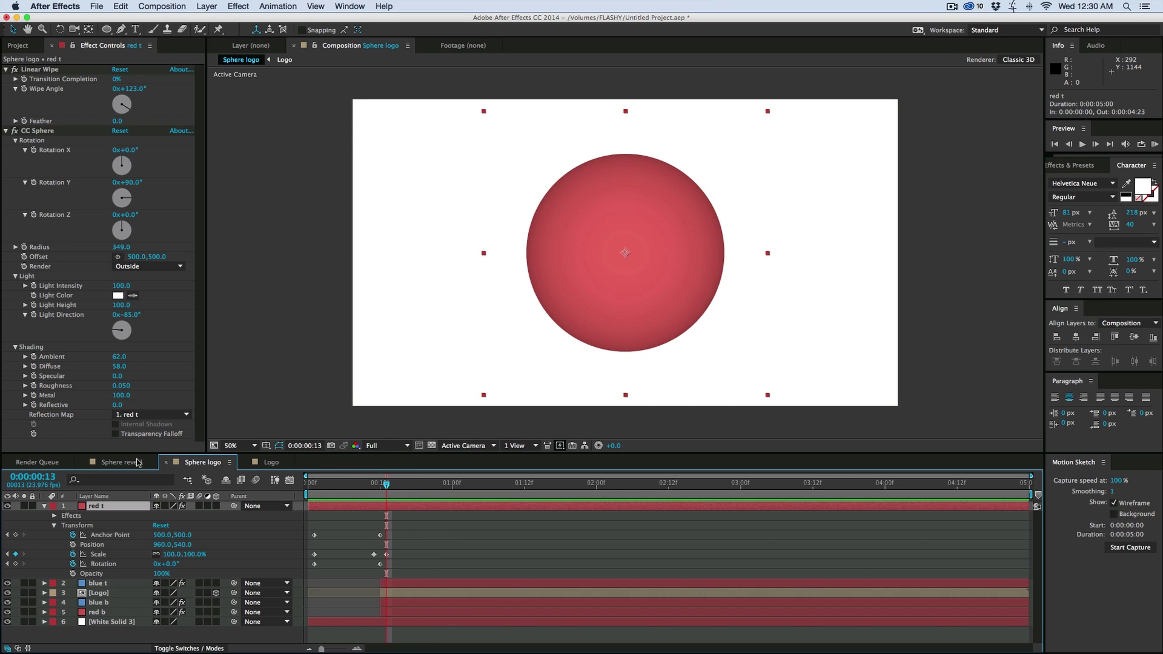
# Step: Keyframe red t's wipe and Rotation Y from frame 13 to 99%, 174° and -37° at frame 21
pyautogui.click(25, 89)
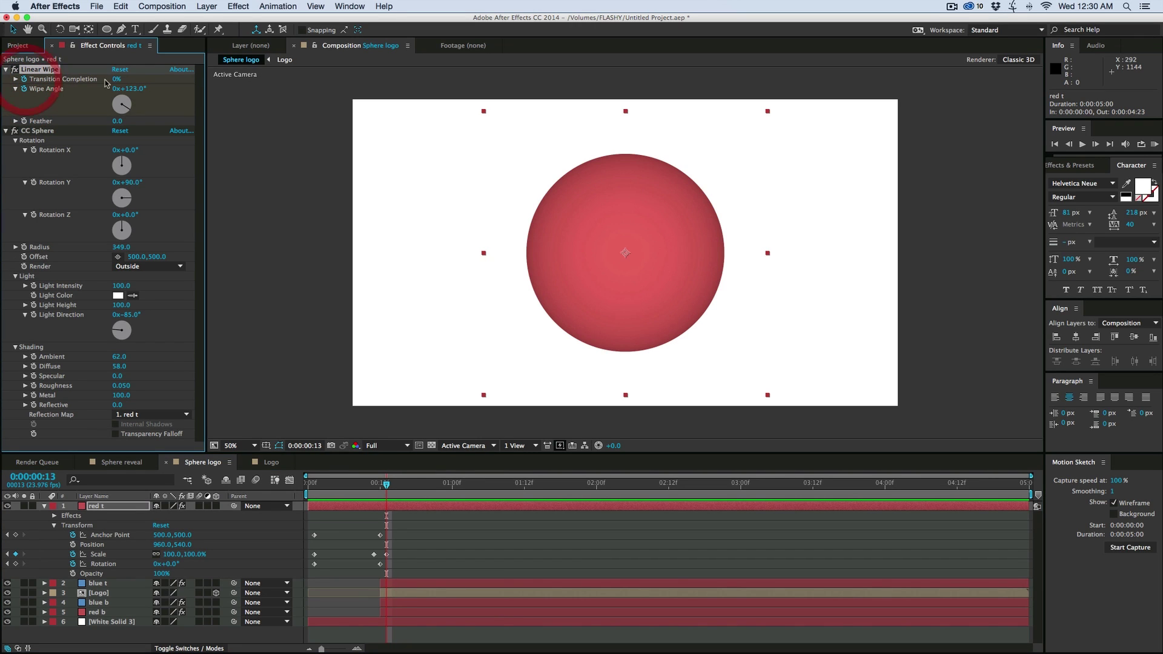
pyautogui.click(34, 185)
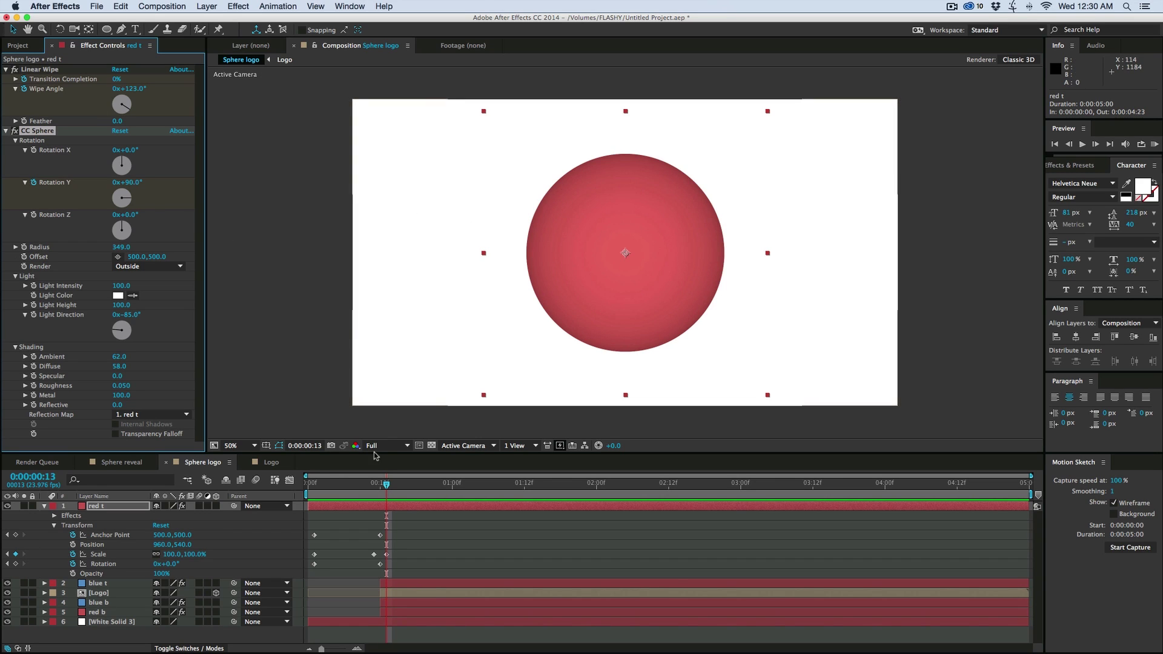
pyautogui.moveTo(387, 487); pyautogui.dragTo(434, 491)
pyautogui.moveTo(116, 82); pyautogui.dragTo(167, 92)
pyautogui.moveTo(134, 184); pyautogui.dragTo(119, 185)
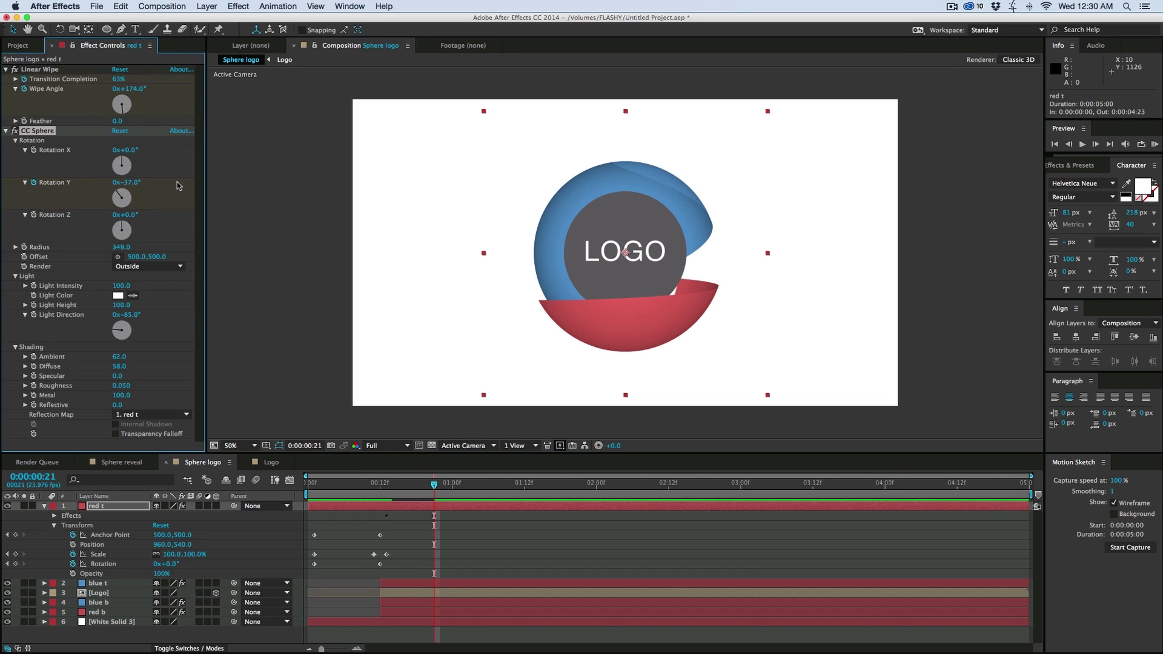
pyautogui.moveTo(115, 80); pyautogui.dragTo(155, 83)
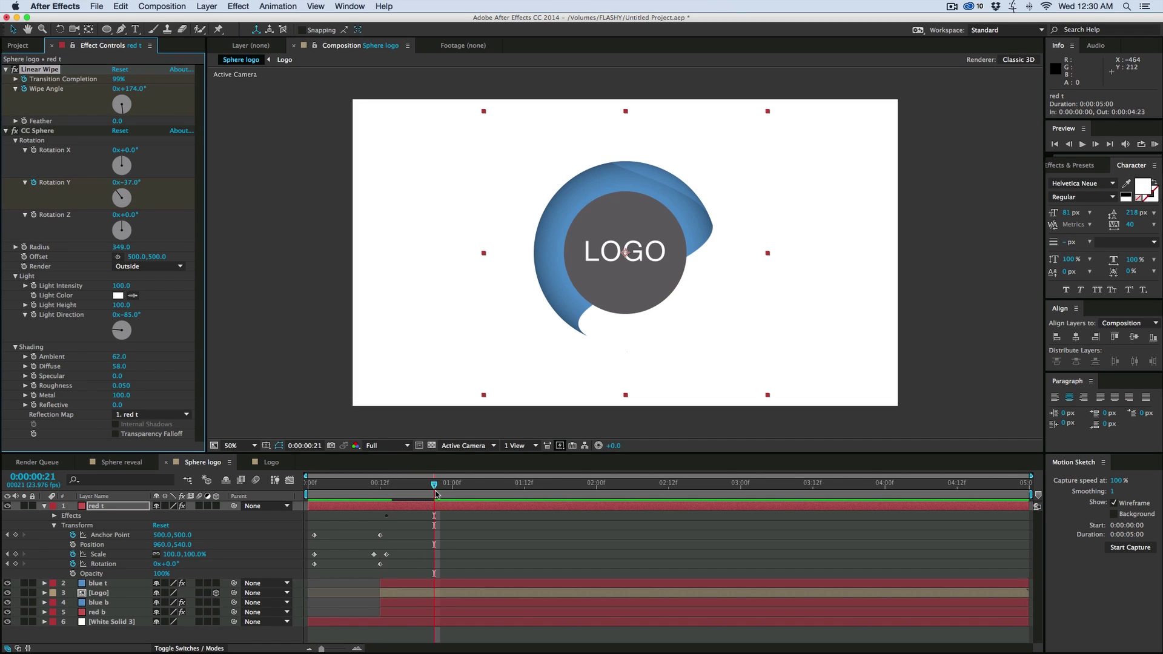
pyautogui.moveTo(434, 482); pyautogui.dragTo(458, 483)
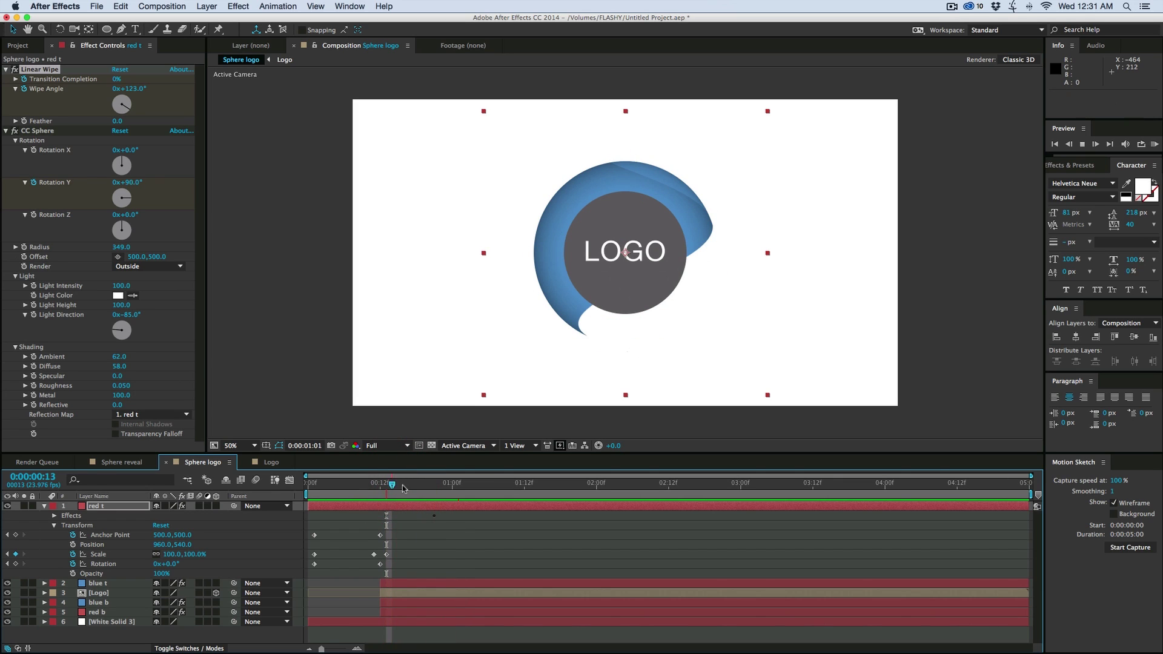
# Step: Show red t's animated properties with U, shift its wipe and rotation end keyframes, and preview
pyautogui.click(438, 507)
pyautogui.press('u')
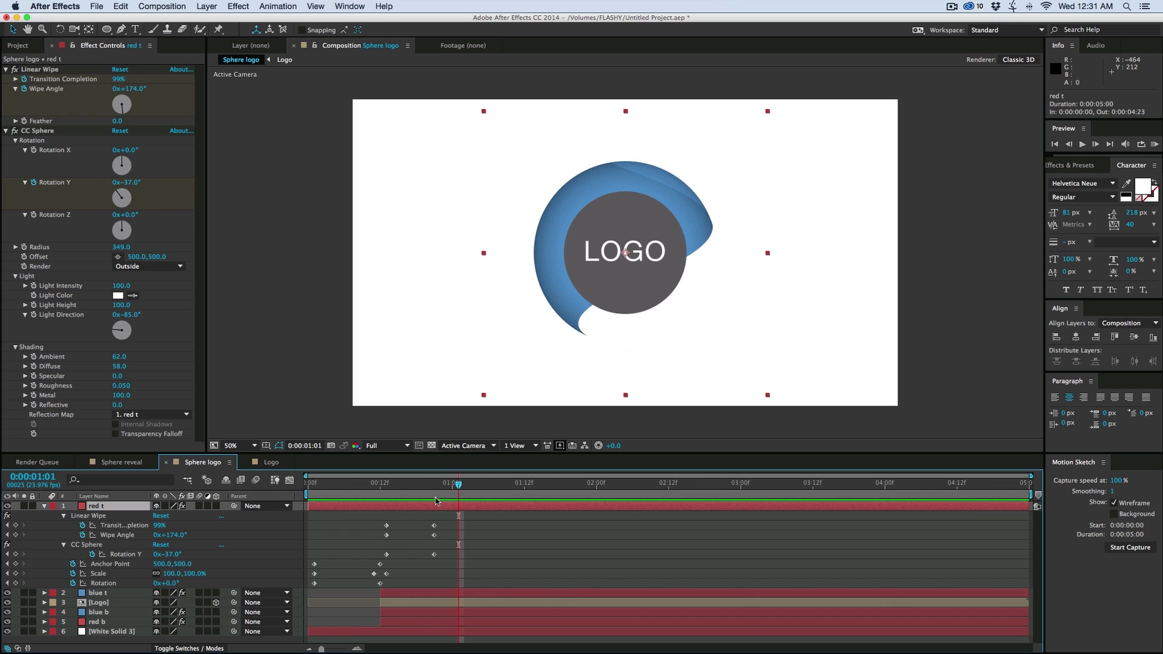
pyautogui.moveTo(424, 516); pyautogui.dragTo(449, 571)
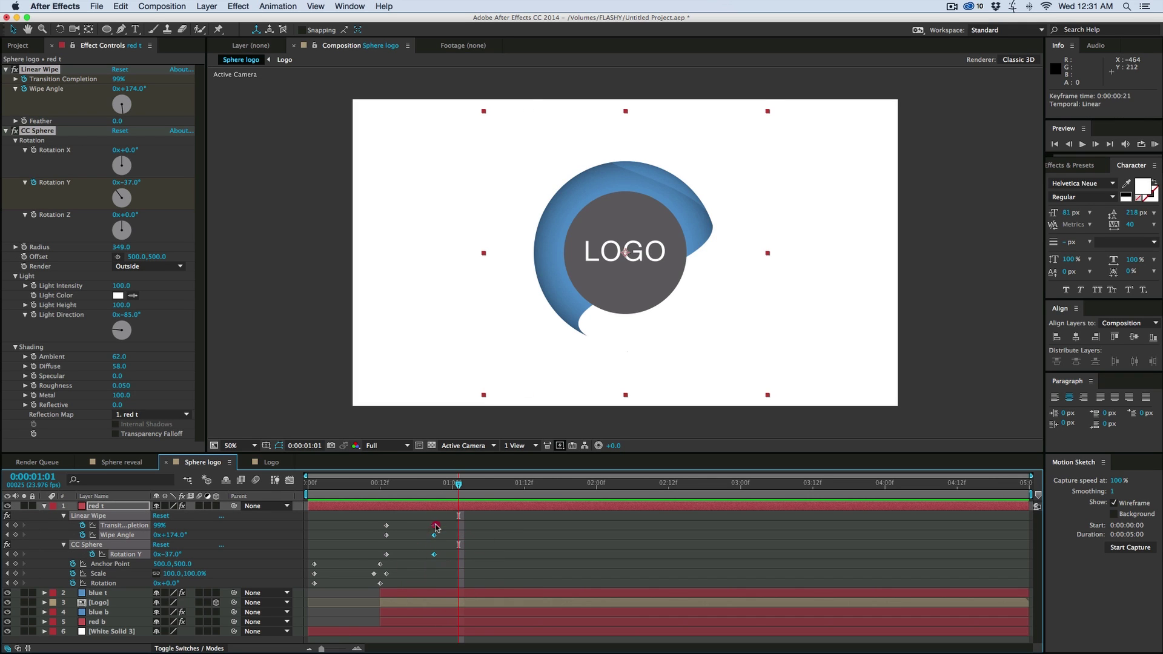
pyautogui.moveTo(465, 529); pyautogui.dragTo(494, 528)
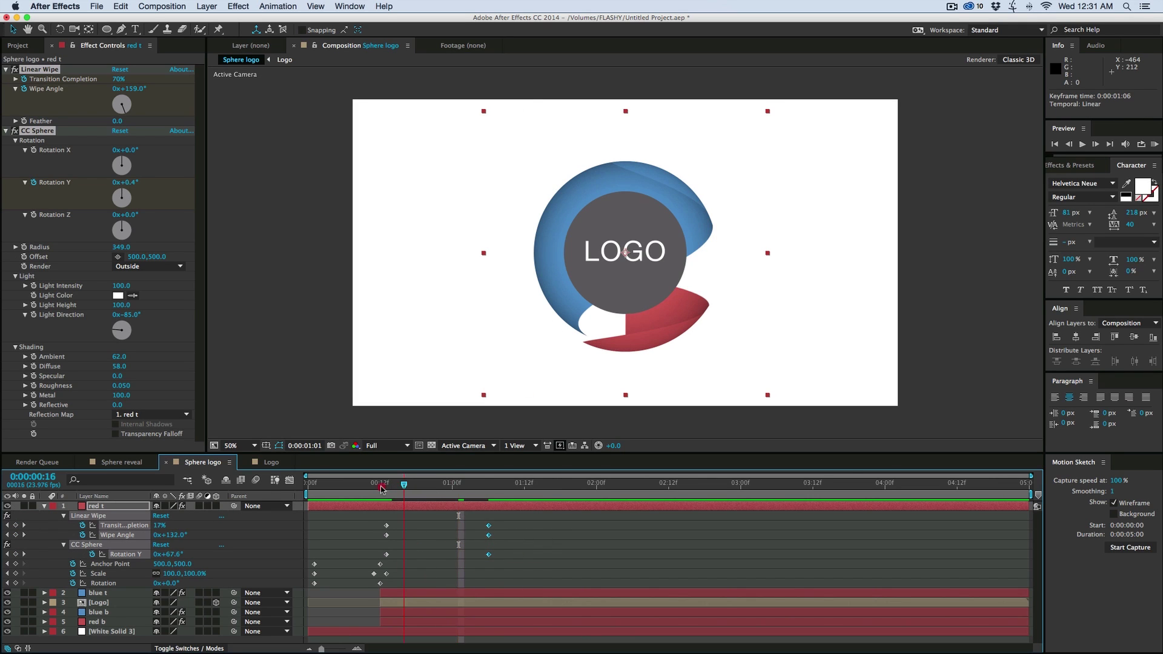
pyautogui.click(375, 485)
pyautogui.press('space')
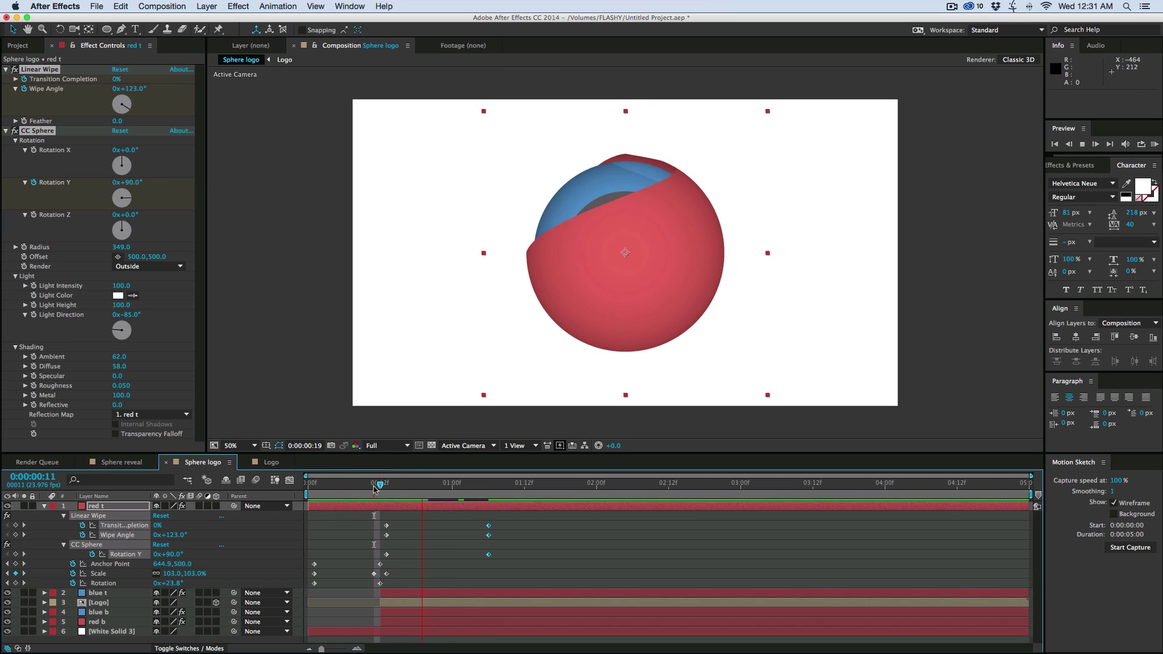
# Step: Move red t's end keyframes earlier and replay the reveal, stopping at frame 21
pyautogui.moveTo(387, 525); pyautogui.dragTo(374, 525)
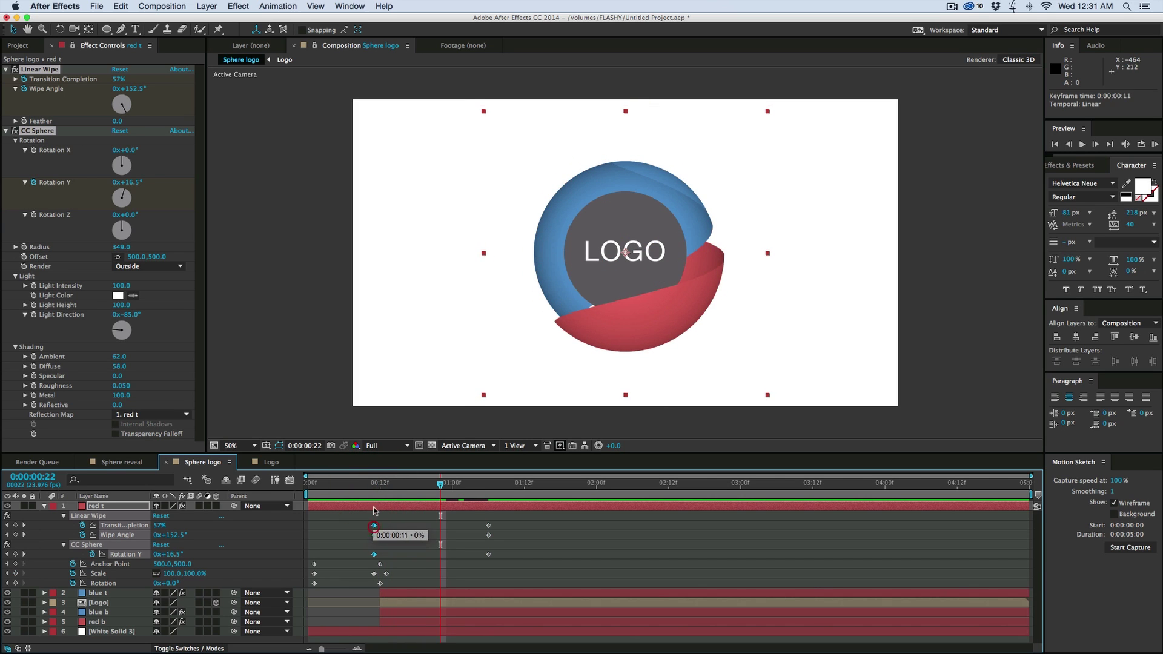
pyautogui.moveTo(489, 526); pyautogui.dragTo(470, 526)
pyautogui.click(366, 485)
pyautogui.press('space')
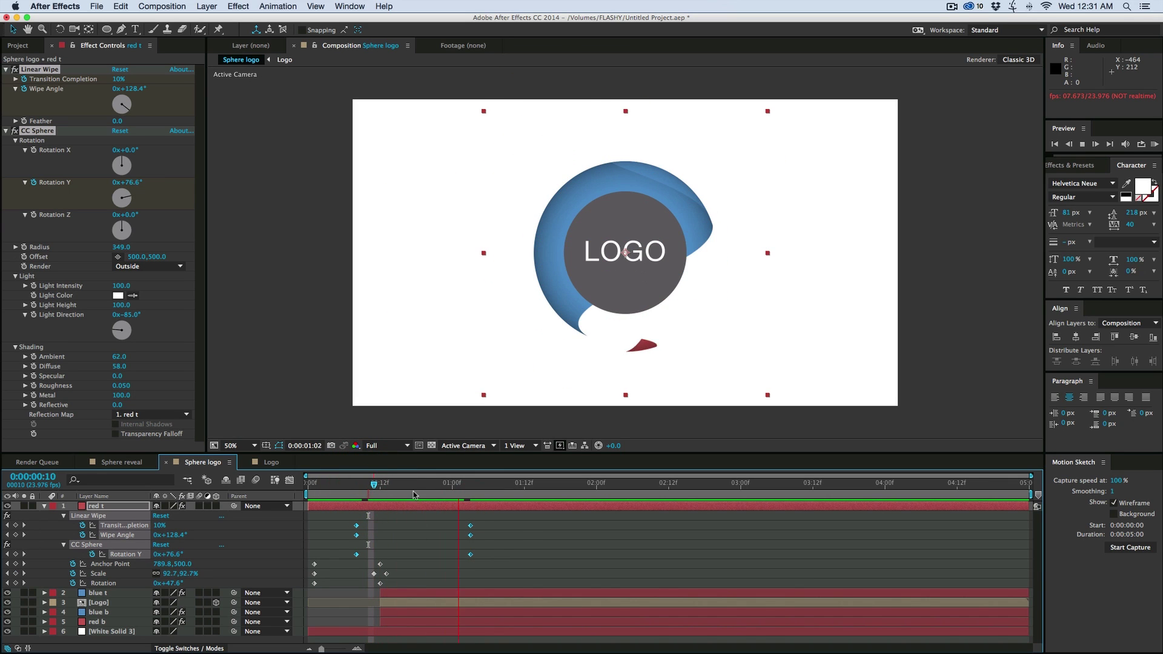
pyautogui.click(301, 488)
pyautogui.click(431, 553)
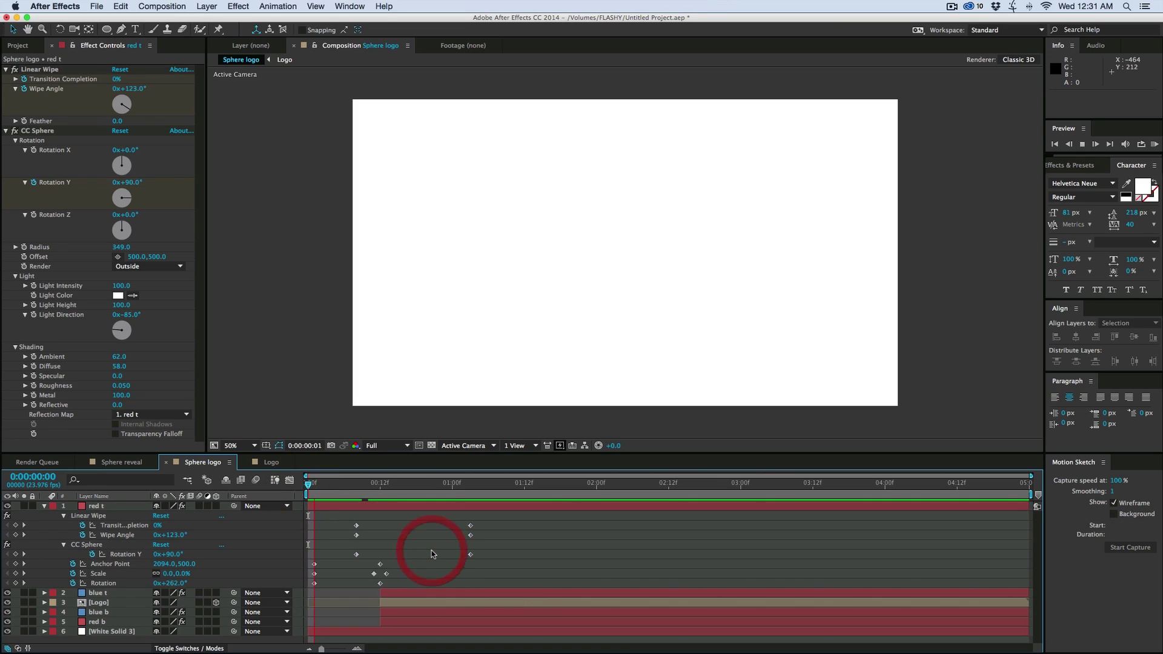
pyautogui.press('space')
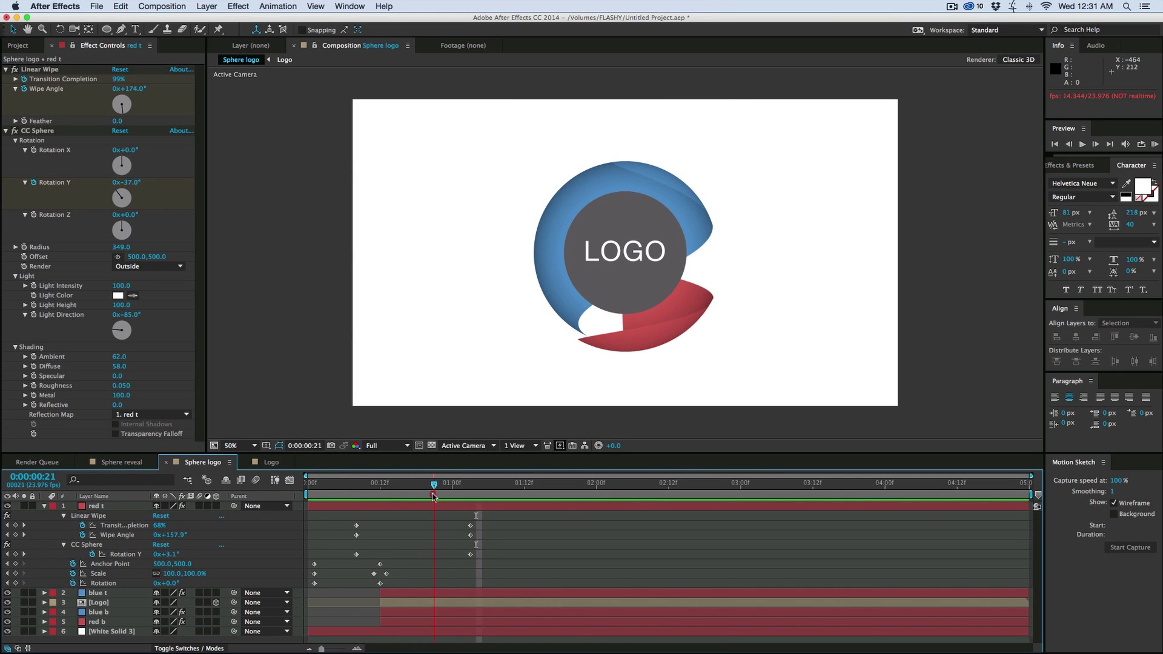
pyautogui.press('space')
# Step: Set blue t's Transition Completion to 0% and check how far its wipe progresses
pyautogui.click(121, 593)
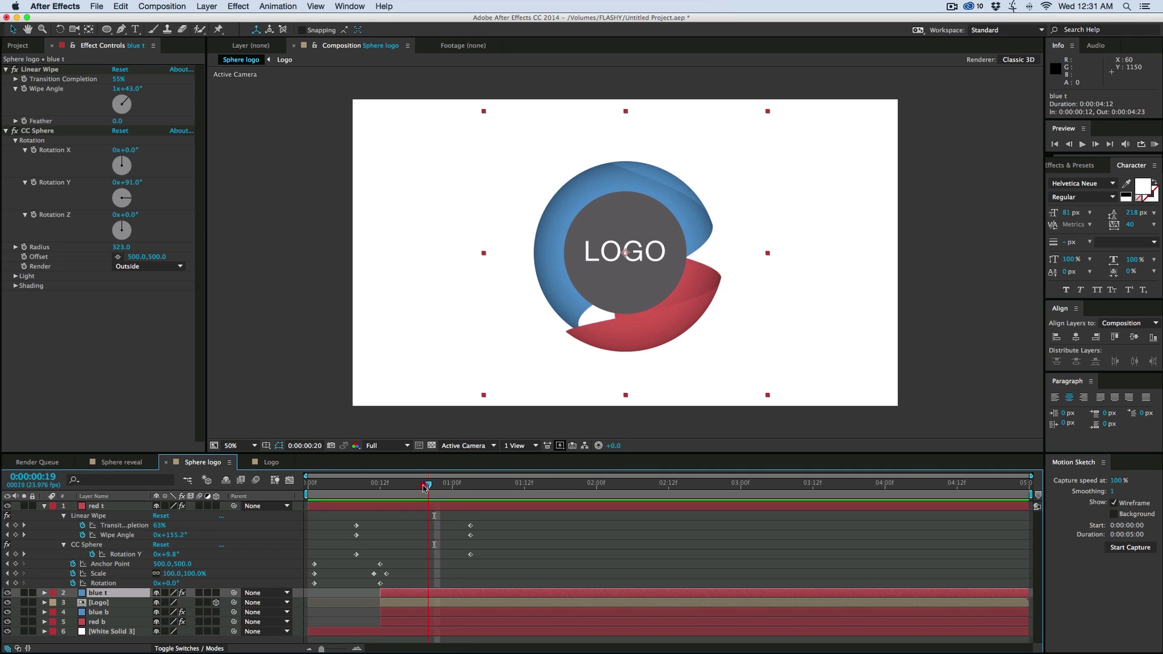
pyautogui.moveTo(433, 486)
pyautogui.mouseDown()
pyautogui.moveTo(405, 491)
pyautogui.moveTo(417, 488)
pyautogui.mouseUp()
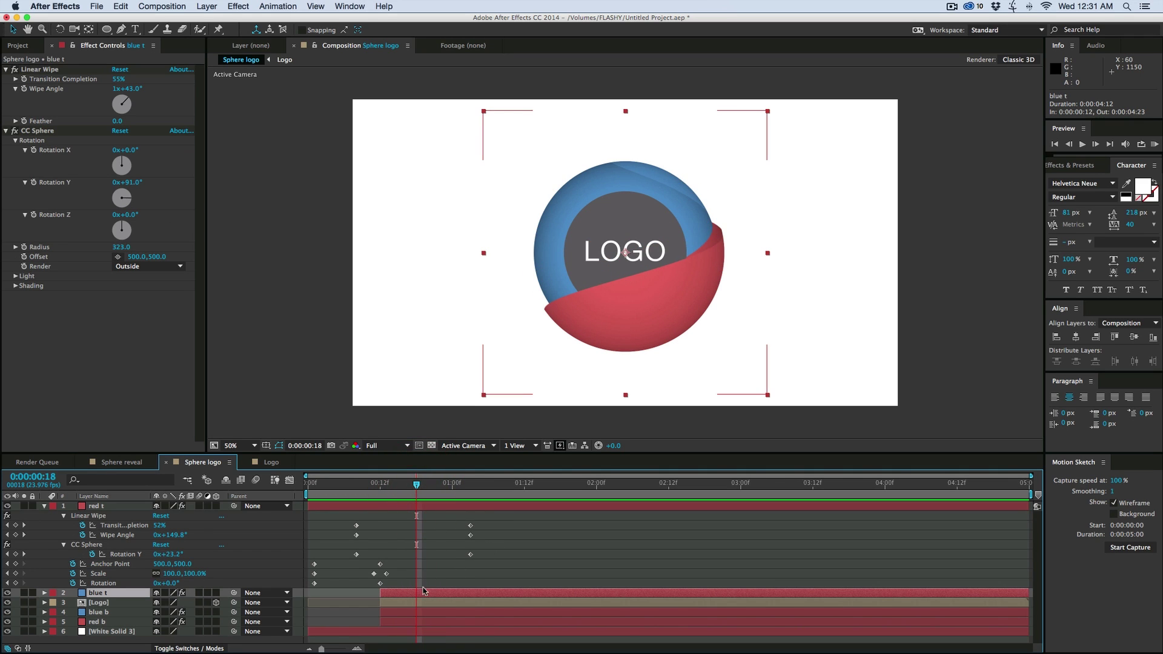
pyautogui.click(117, 79)
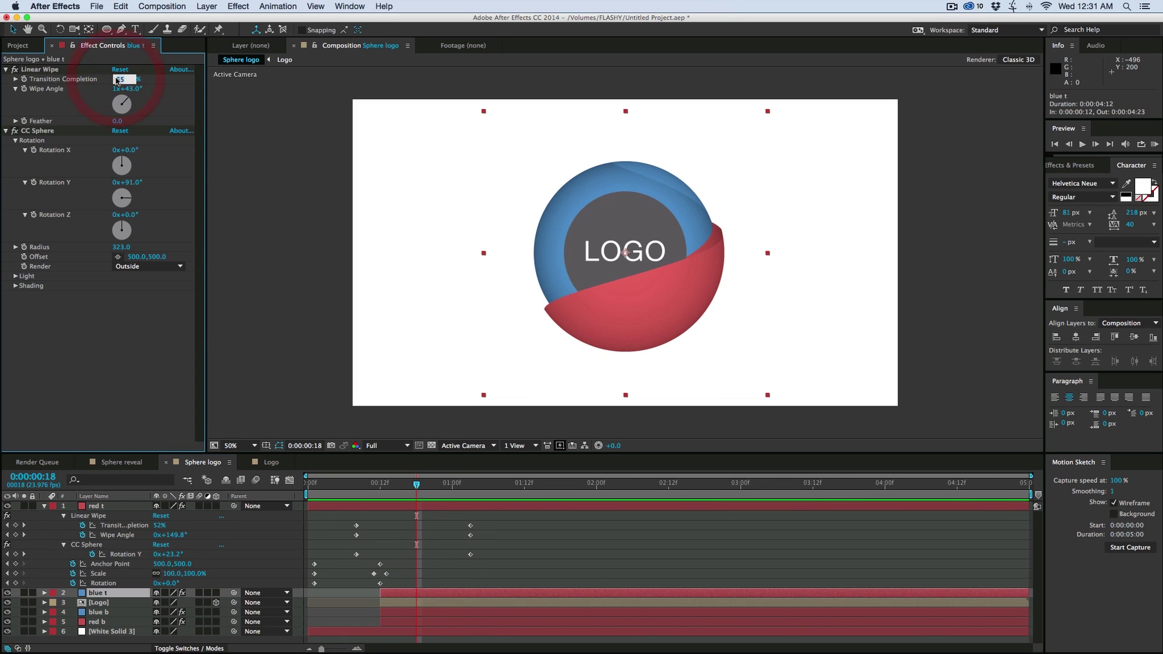
pyautogui.write('0')
pyautogui.press('Return')
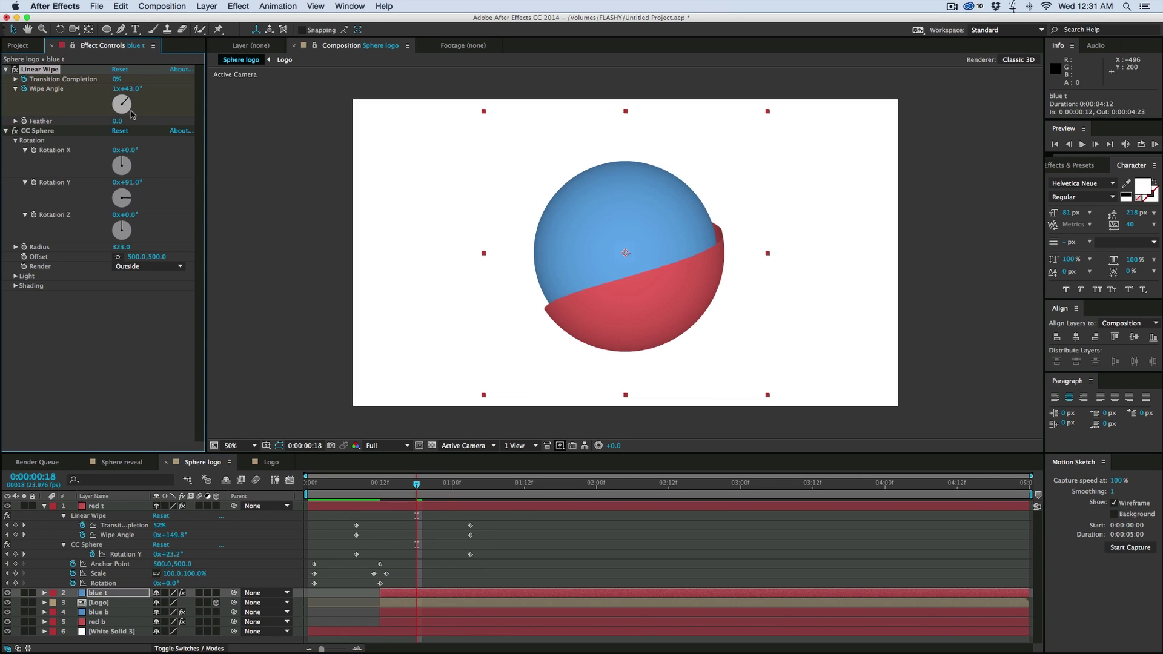
pyautogui.click(36, 186)
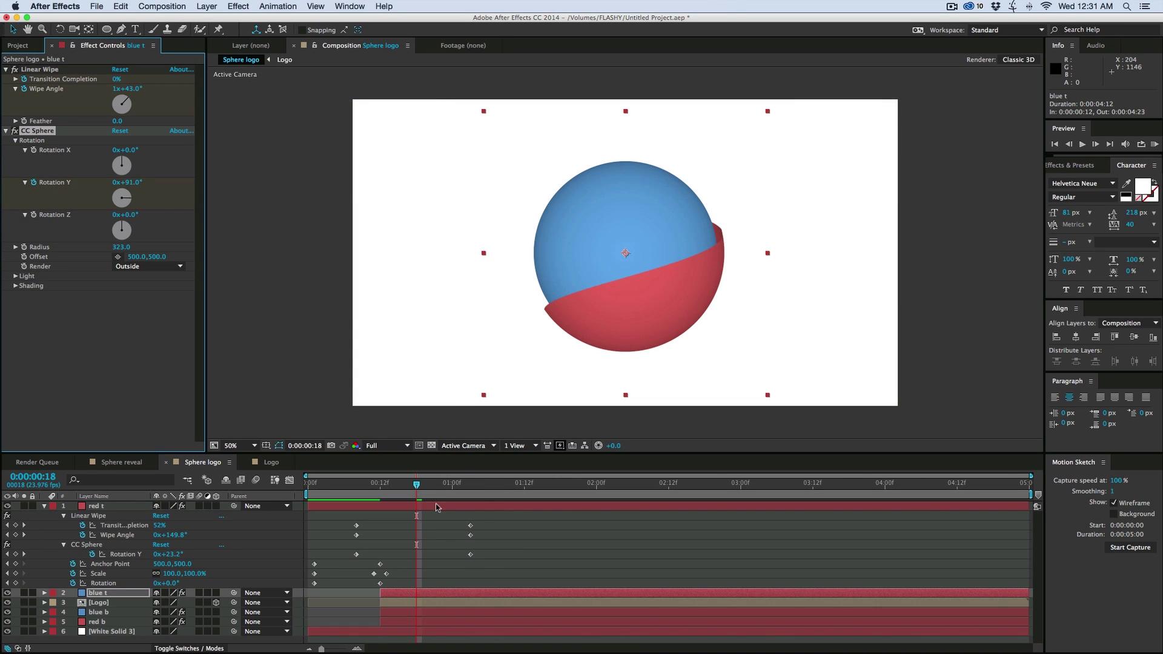
pyautogui.click(488, 494)
pyautogui.moveTo(116, 80); pyautogui.dragTo(184, 87)
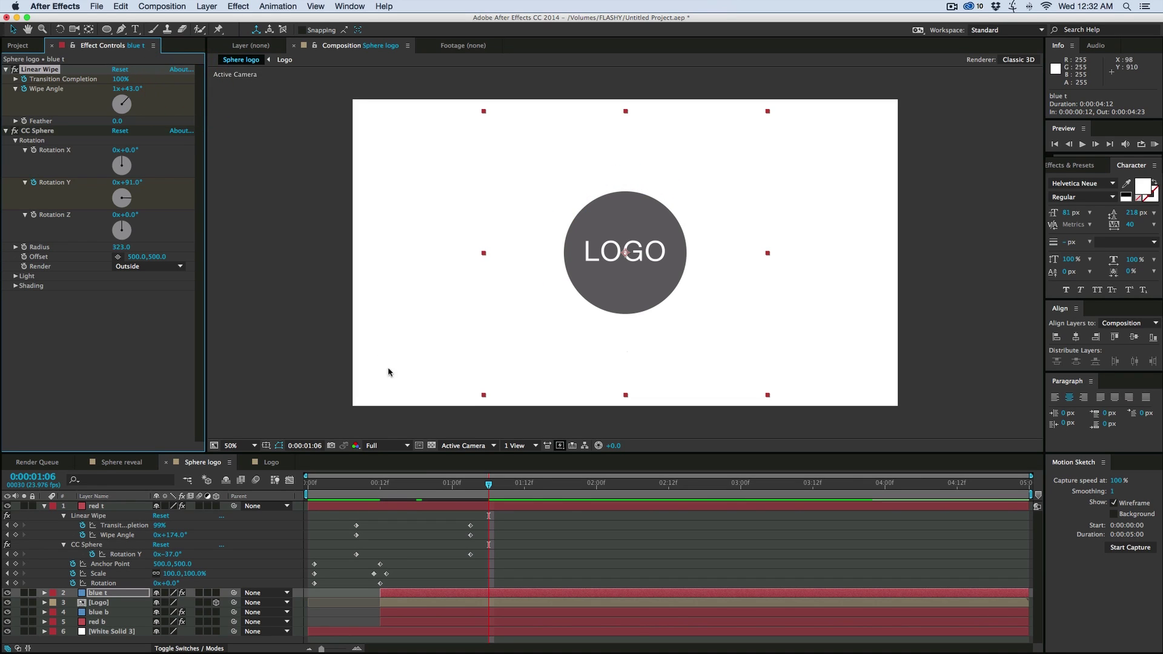
pyautogui.moveTo(489, 488); pyautogui.dragTo(386, 483)
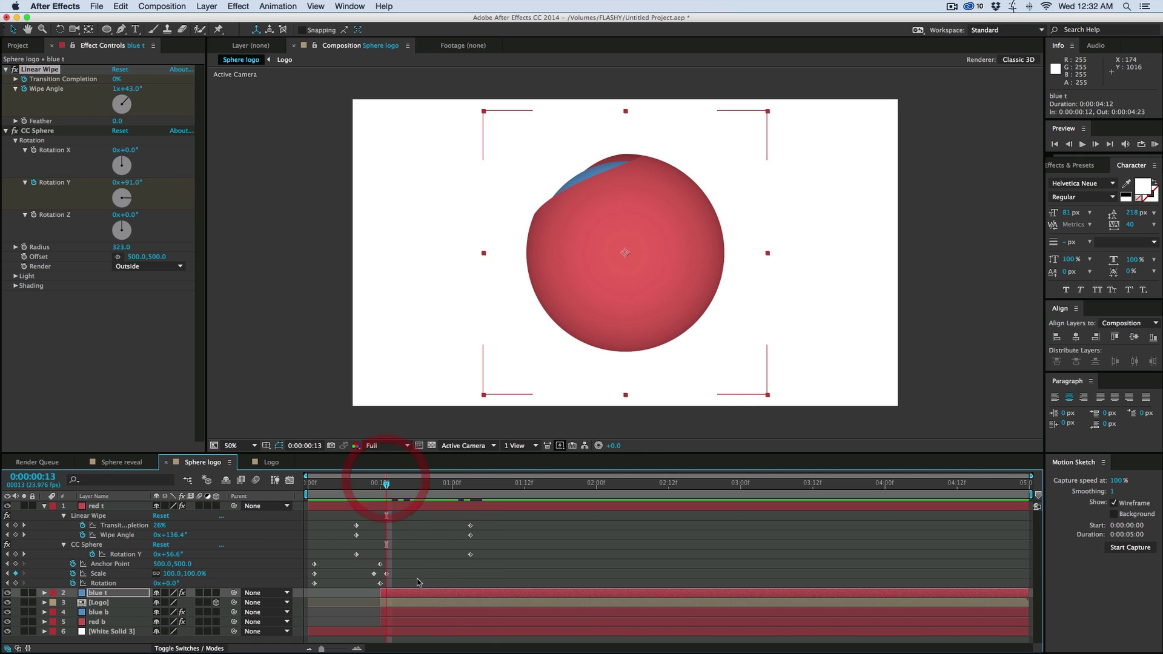
# Step: Move blue t's first wipe and rotation keyframes to frame 13 and preview the new timing
pyautogui.click(416, 592)
pyautogui.press('u')
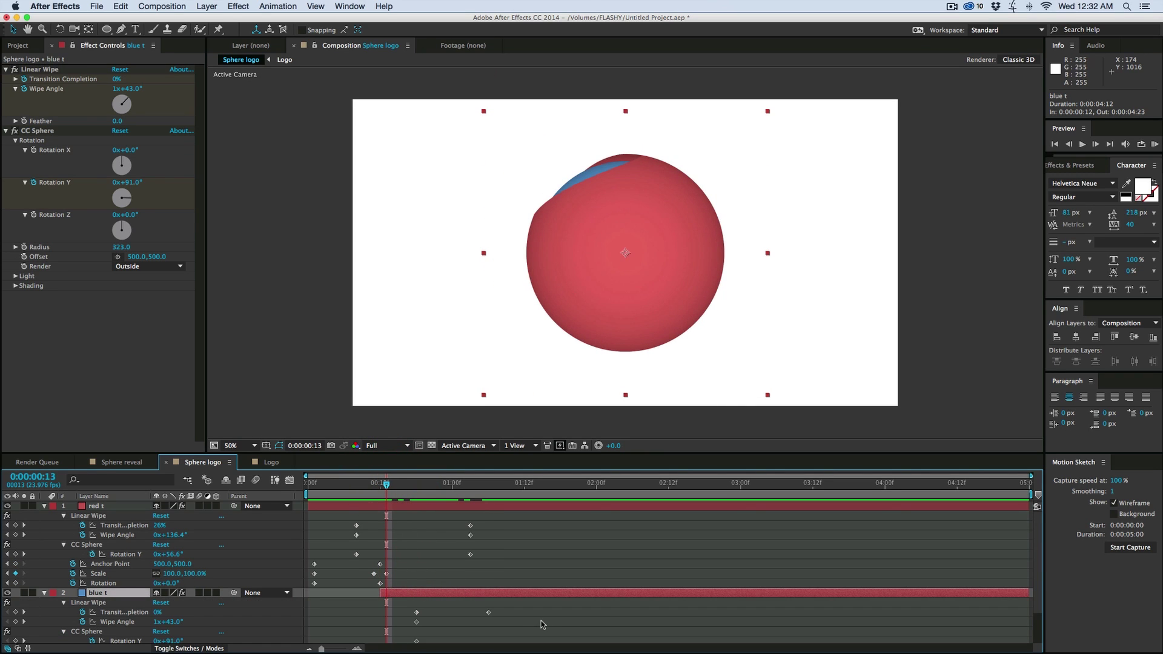
pyautogui.scroll(-1, 542, 625)
pyautogui.moveTo(403, 595); pyautogui.dragTo(434, 643)
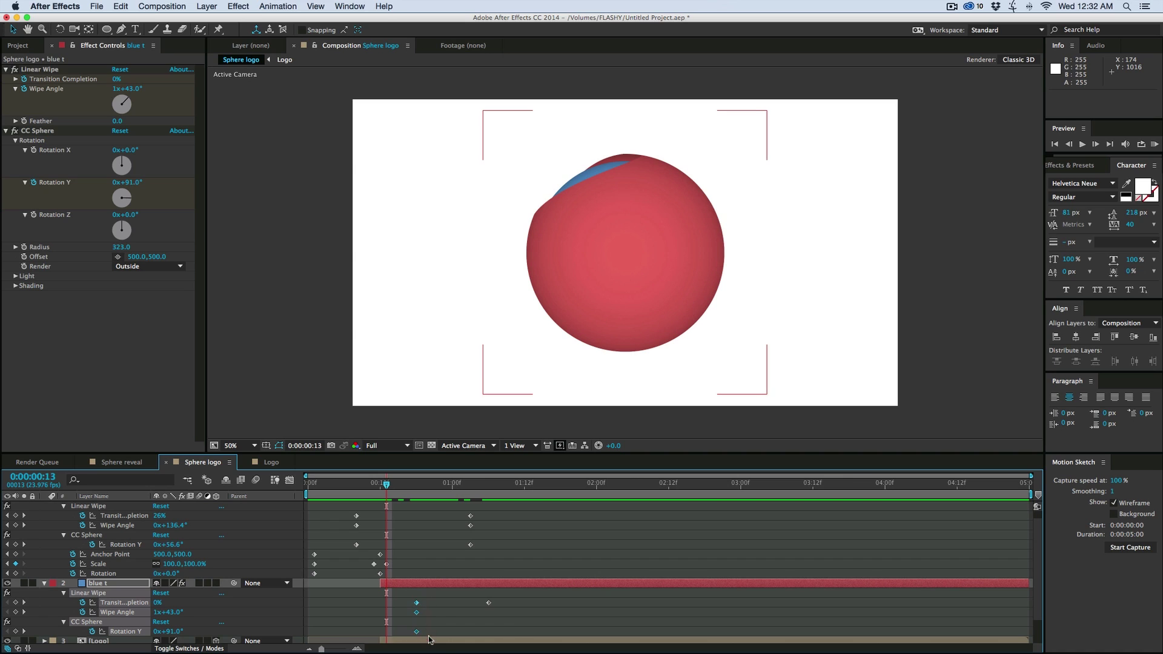
pyautogui.moveTo(416, 603); pyautogui.dragTo(386, 605)
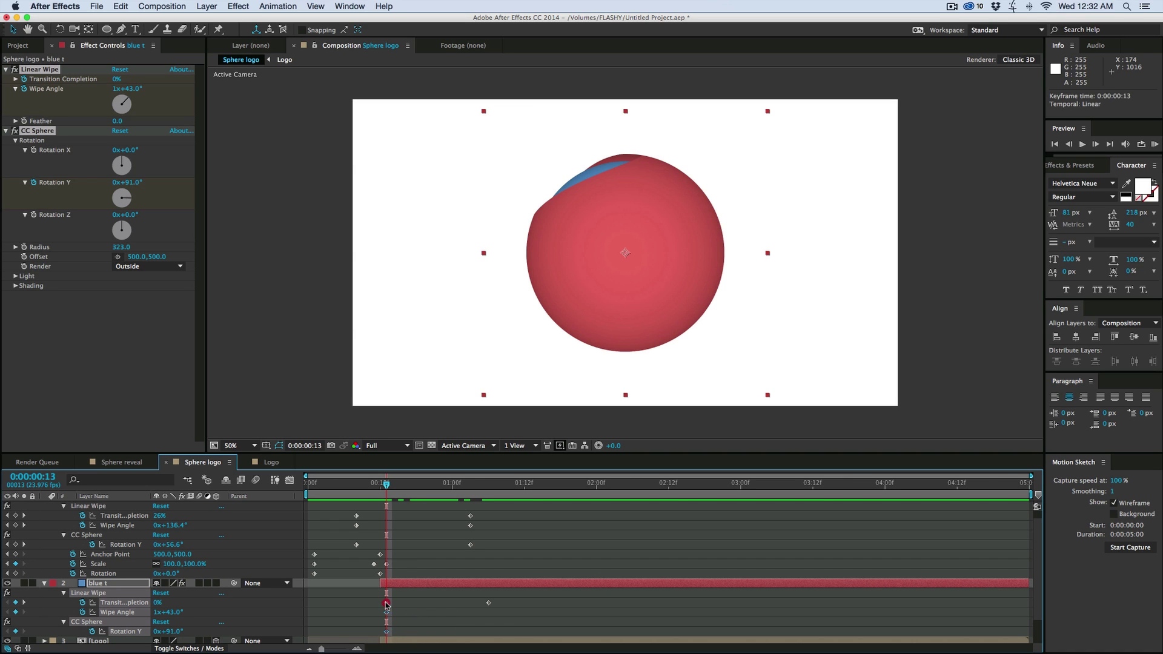
pyautogui.click(377, 485)
pyautogui.press('space')
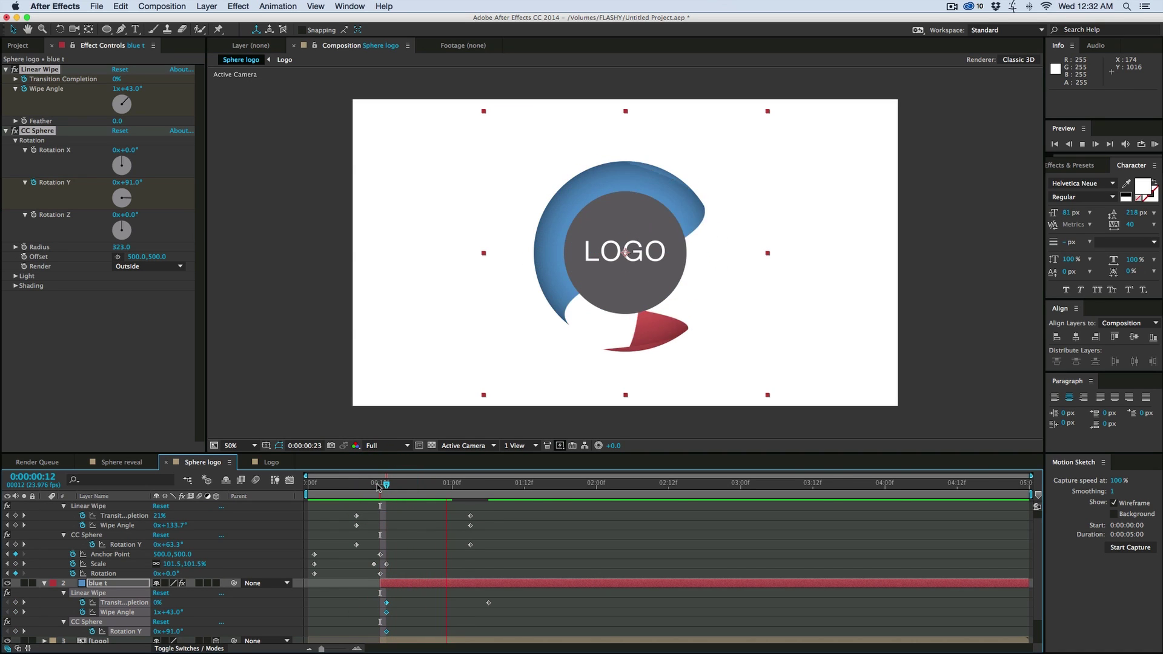
pyautogui.press('space')
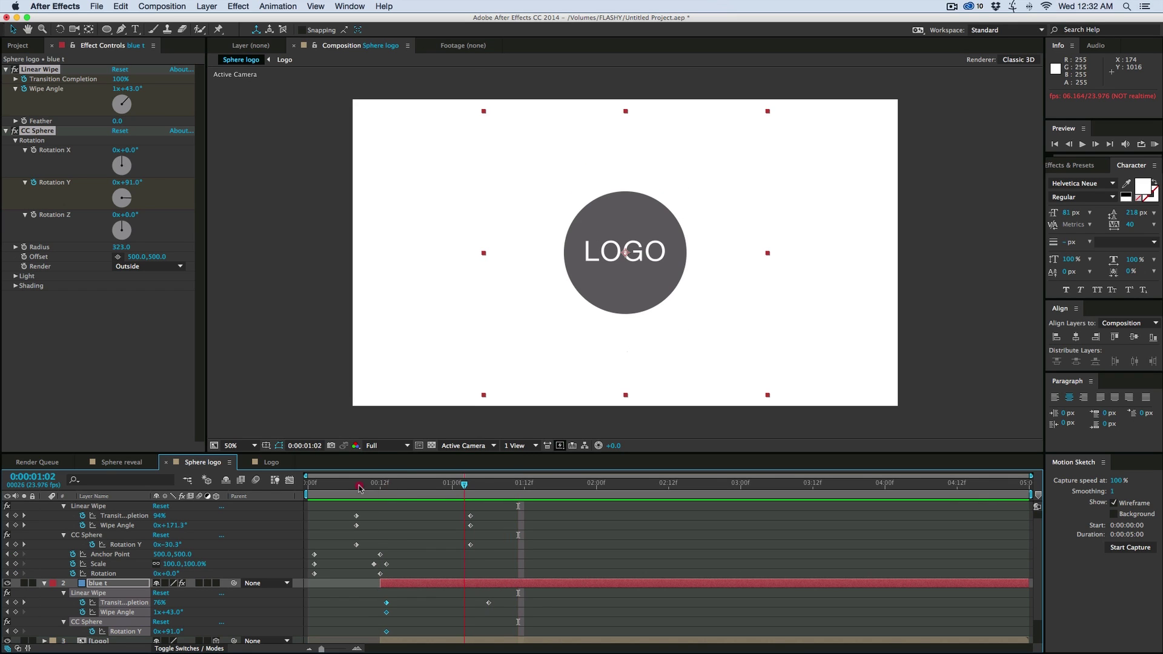
# Step: Replay the reveal from the start, inspect it around 0:00:01:01, and collapse red t
pyautogui.moveTo(359, 485); pyautogui.dragTo(236, 484)
pyautogui.press('space')
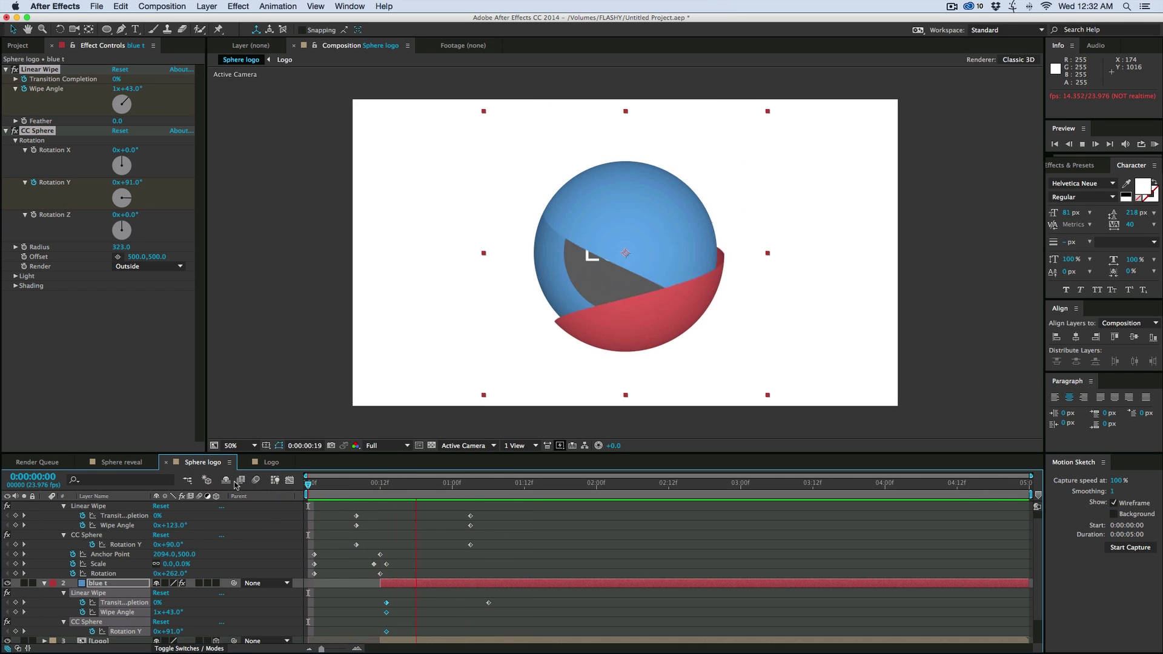
pyautogui.press('space')
pyautogui.click(454, 484)
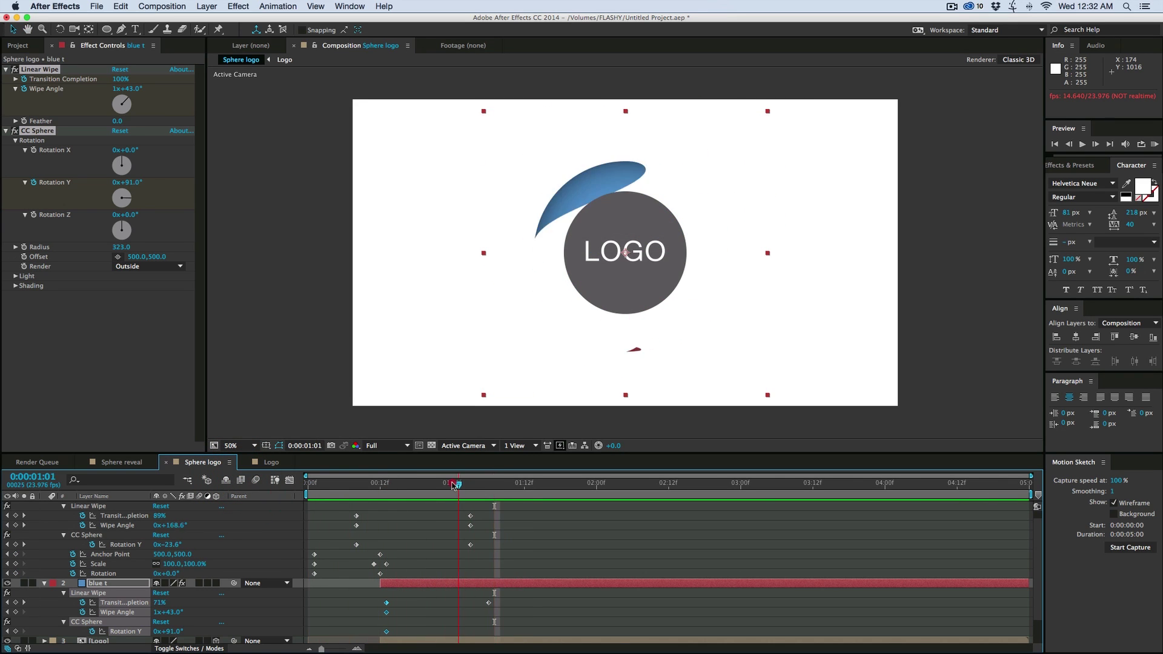
pyautogui.moveTo(454, 484); pyautogui.dragTo(440, 485)
pyautogui.scroll(1, 92, 548)
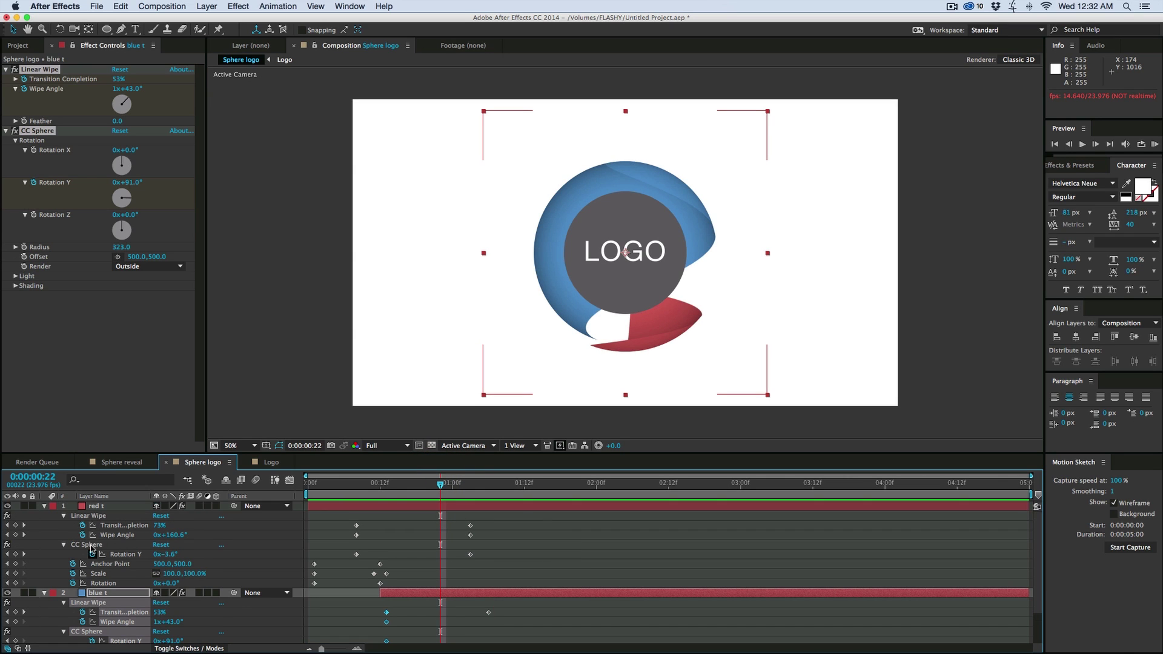
pyautogui.click(44, 507)
# Step: Show the Logo layer's rotation properties and keyframe its orientation and rotations at frame 21
pyautogui.click(44, 515)
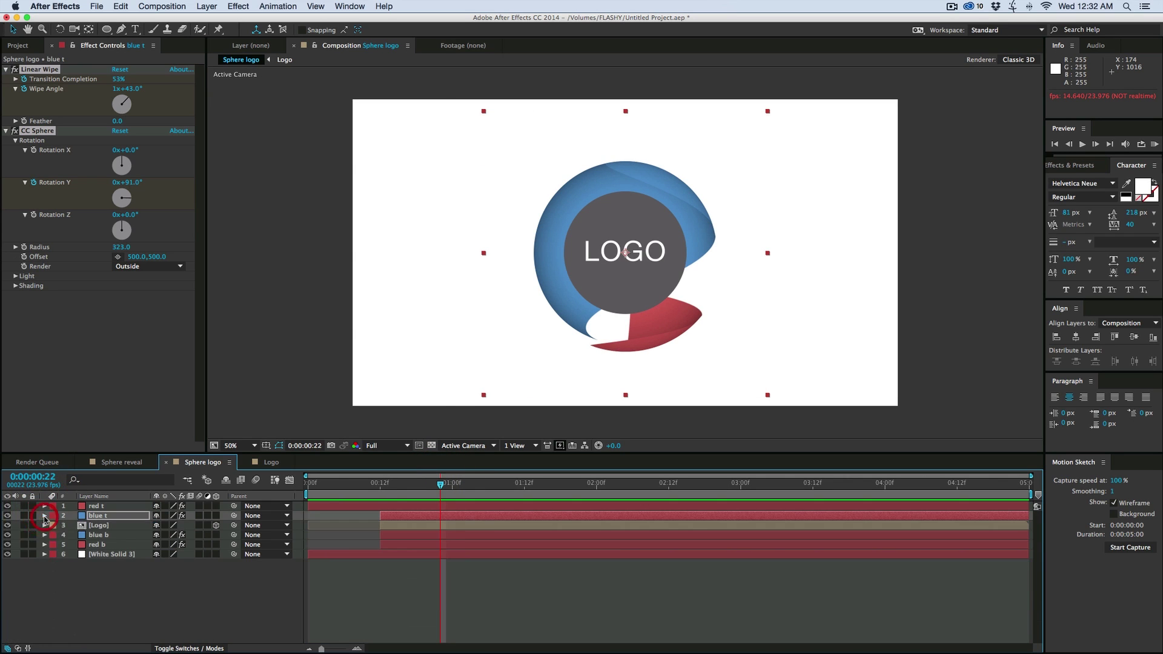
pyautogui.click(115, 526)
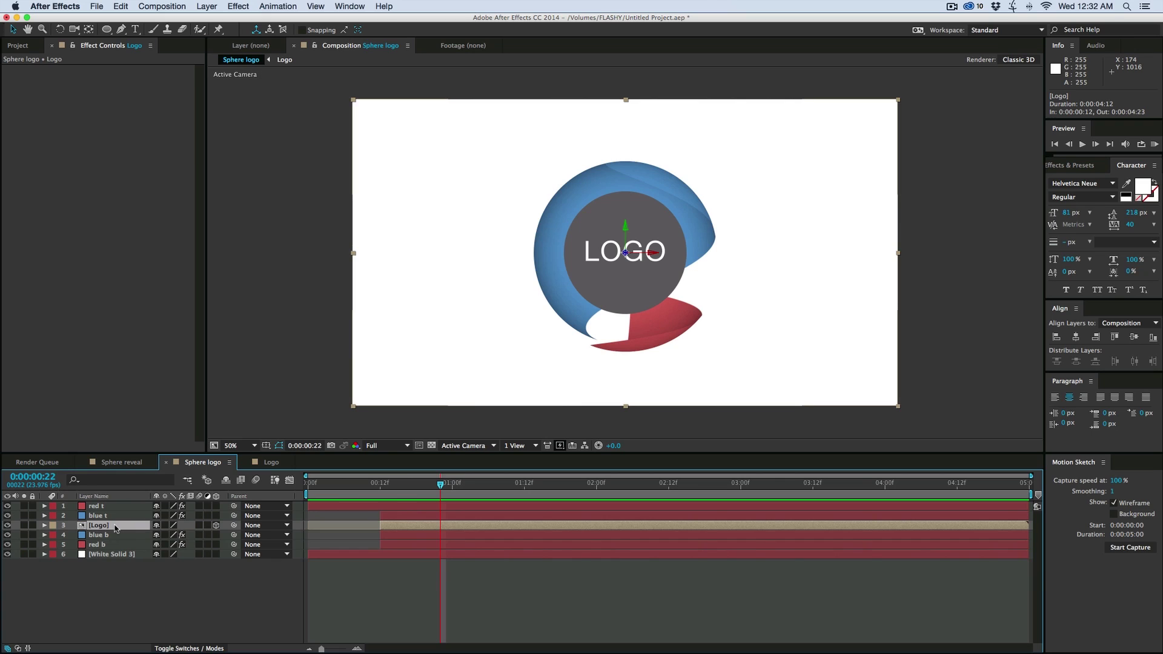
pyautogui.press('r')
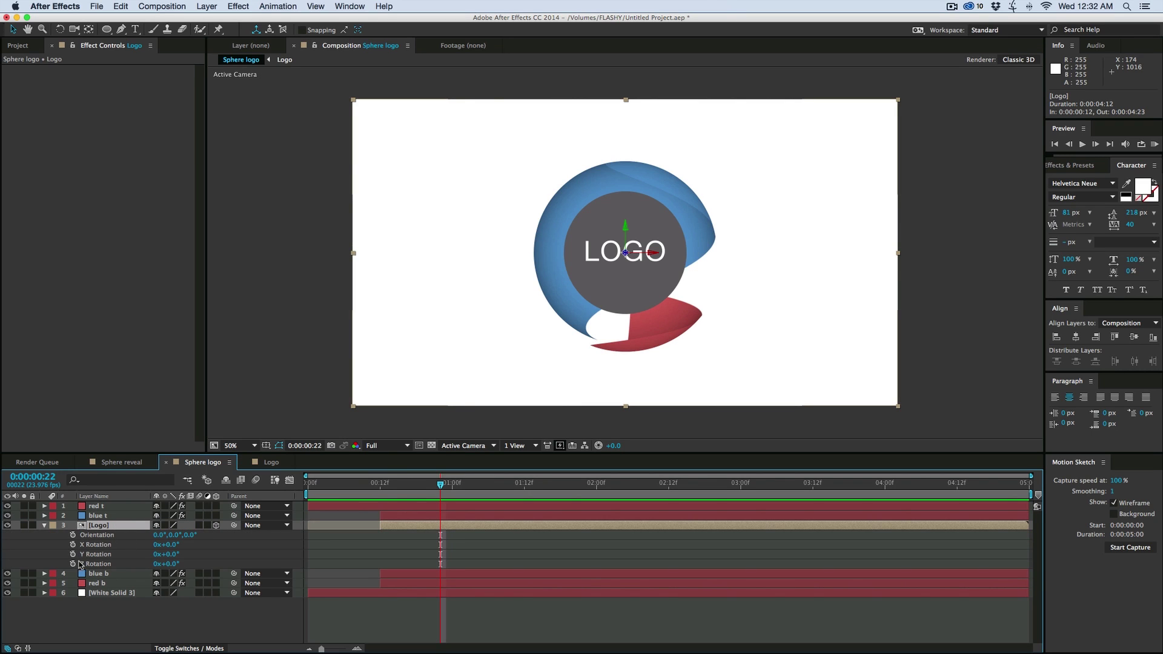
pyautogui.press('super+z')
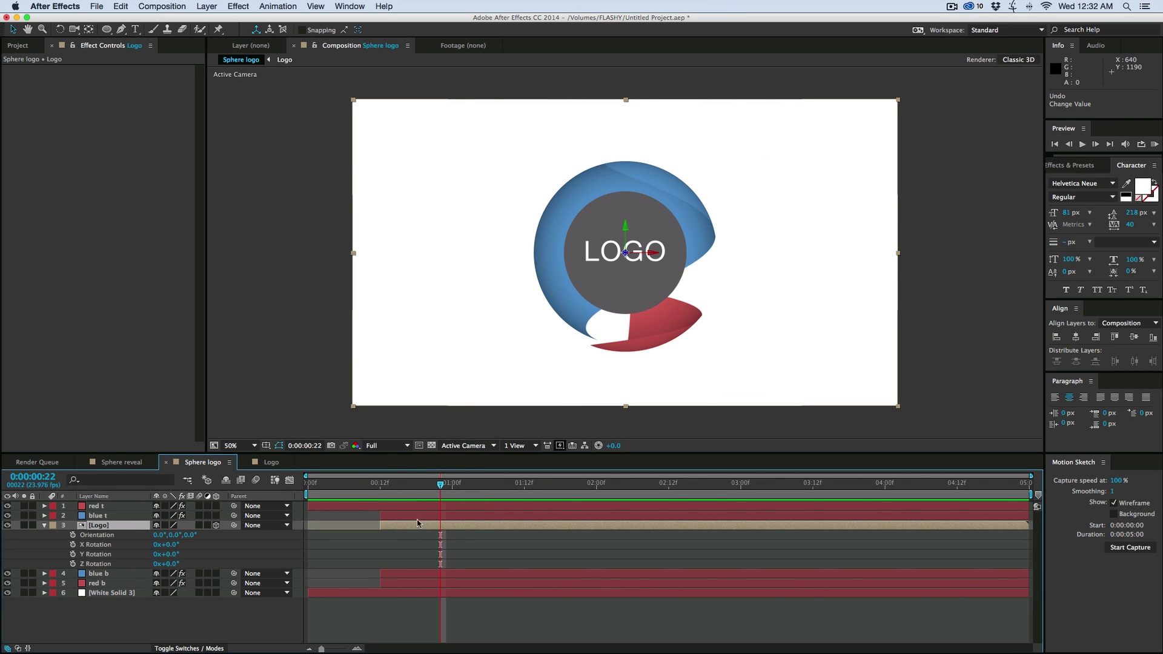
pyautogui.click(434, 486)
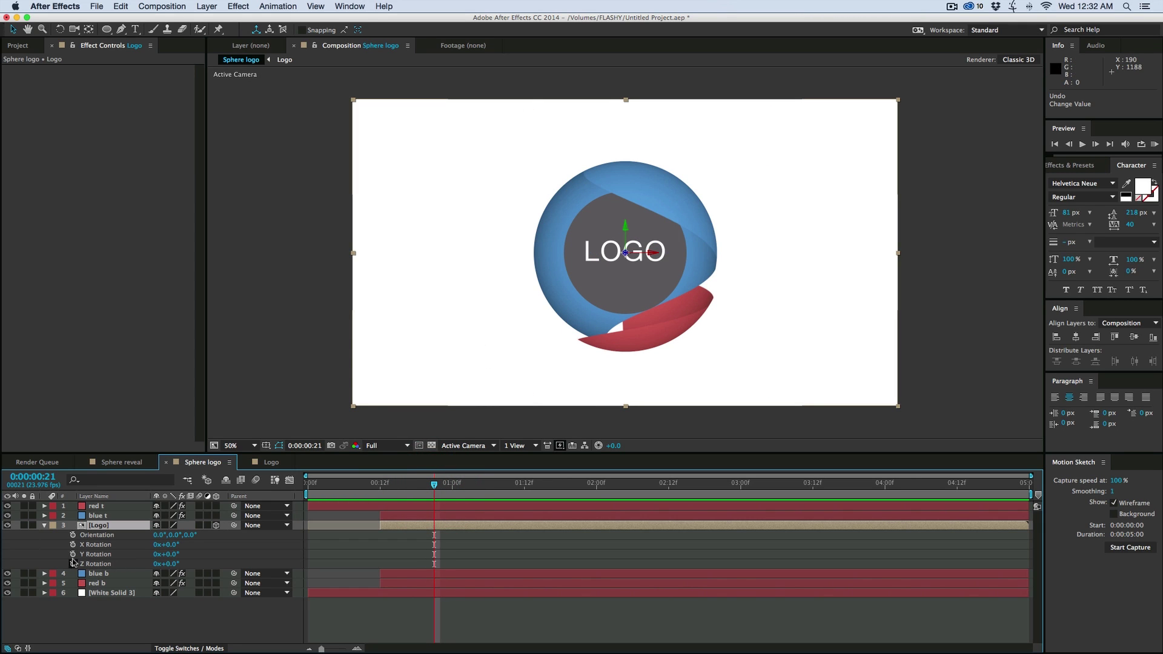
pyautogui.moveTo(72, 536); pyautogui.dragTo(73, 564)
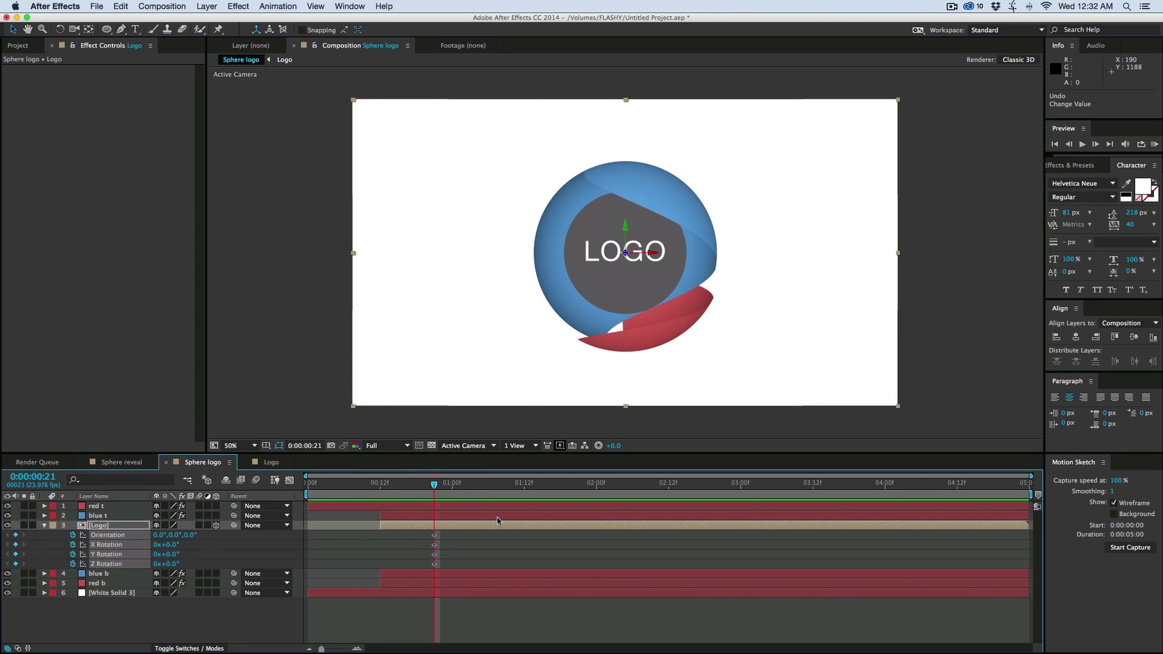
# Step: At frame 19, tilt the LOGO: Y Rotation -89°, Z Rotation -79°, Orientation Z 44°
pyautogui.moveTo(434, 487); pyautogui.dragTo(416, 488)
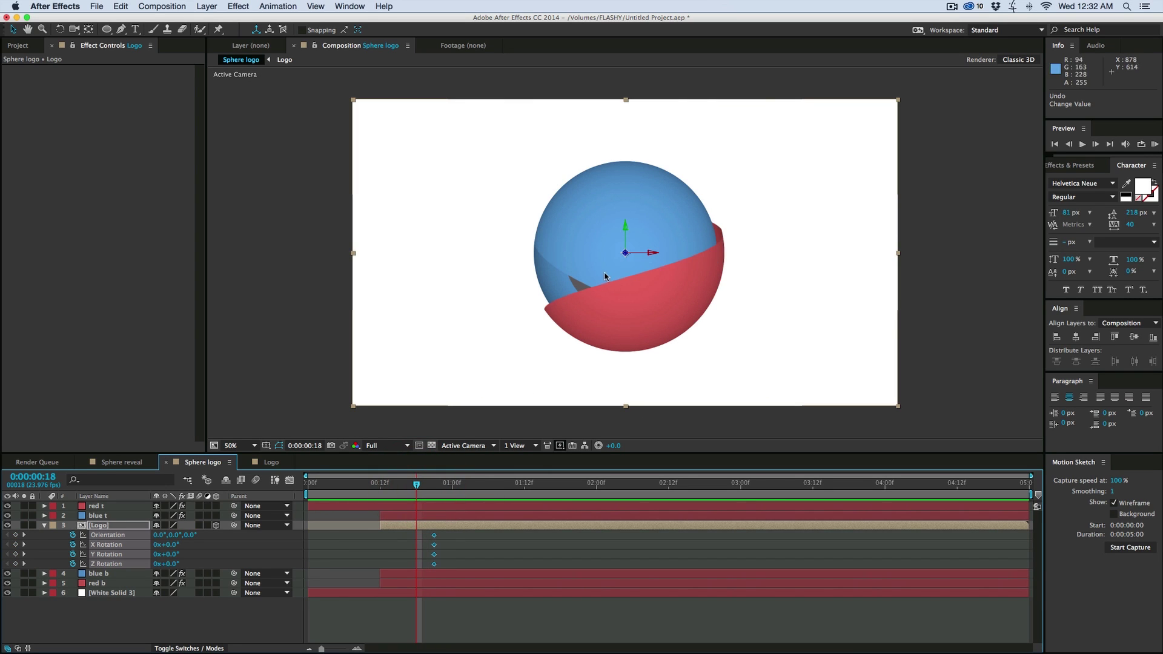
pyautogui.click(209, 557)
pyautogui.moveTo(167, 555); pyautogui.dragTo(119, 547)
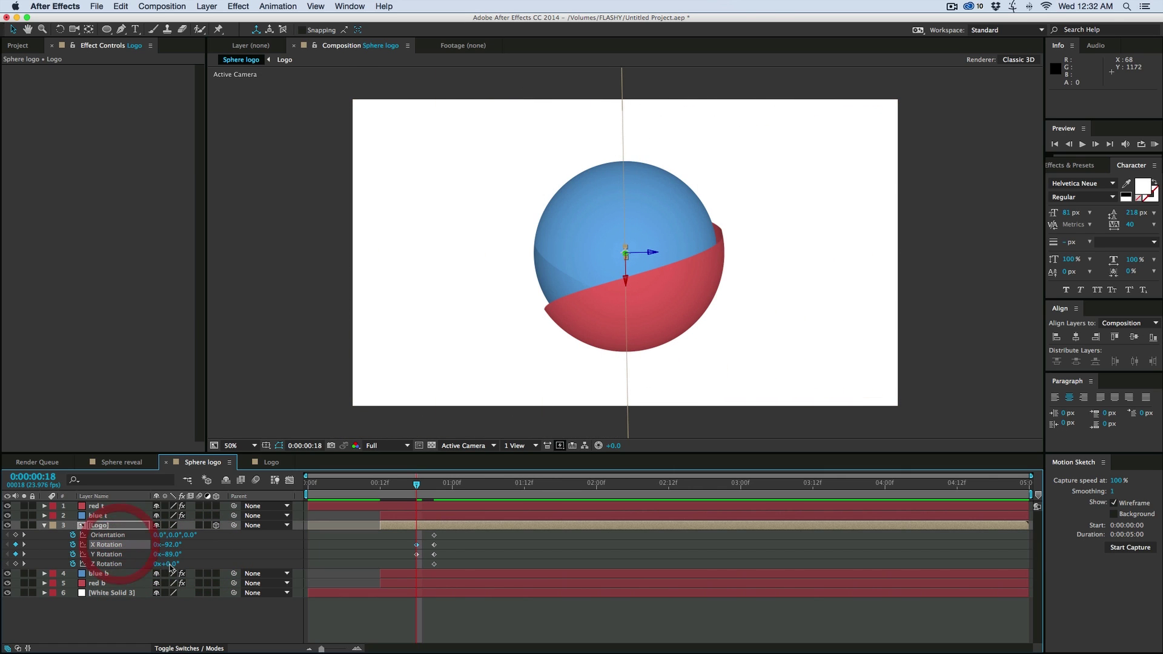
pyautogui.moveTo(121, 563); pyautogui.dragTo(114, 552)
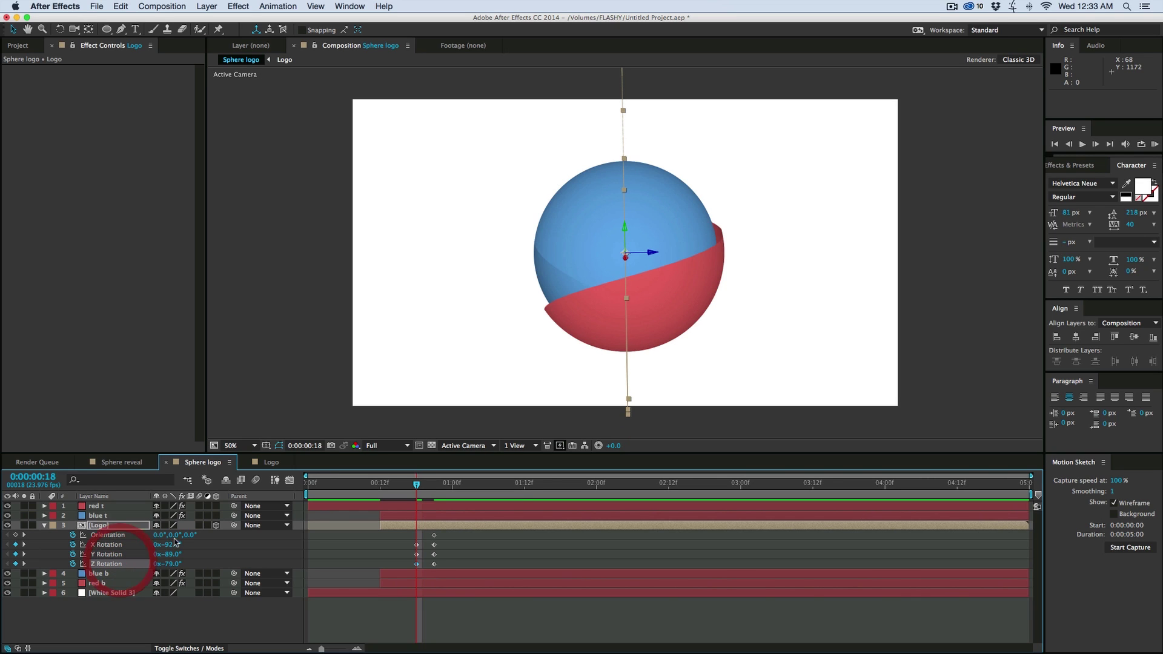
pyautogui.moveTo(190, 537); pyautogui.dragTo(216, 538)
pyautogui.press('space')
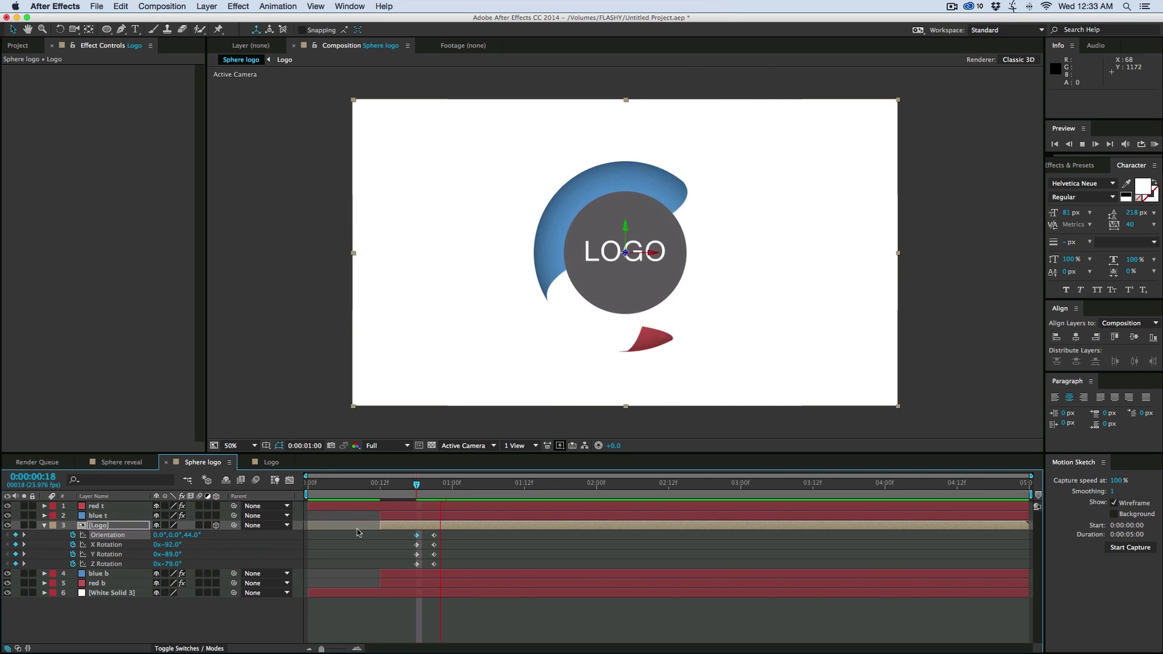
# Step: Select the Logo's second keyframe set and play the spin back from the comp start
pyautogui.moveTo(427, 531); pyautogui.dragTo(404, 538)
pyautogui.press('Home')
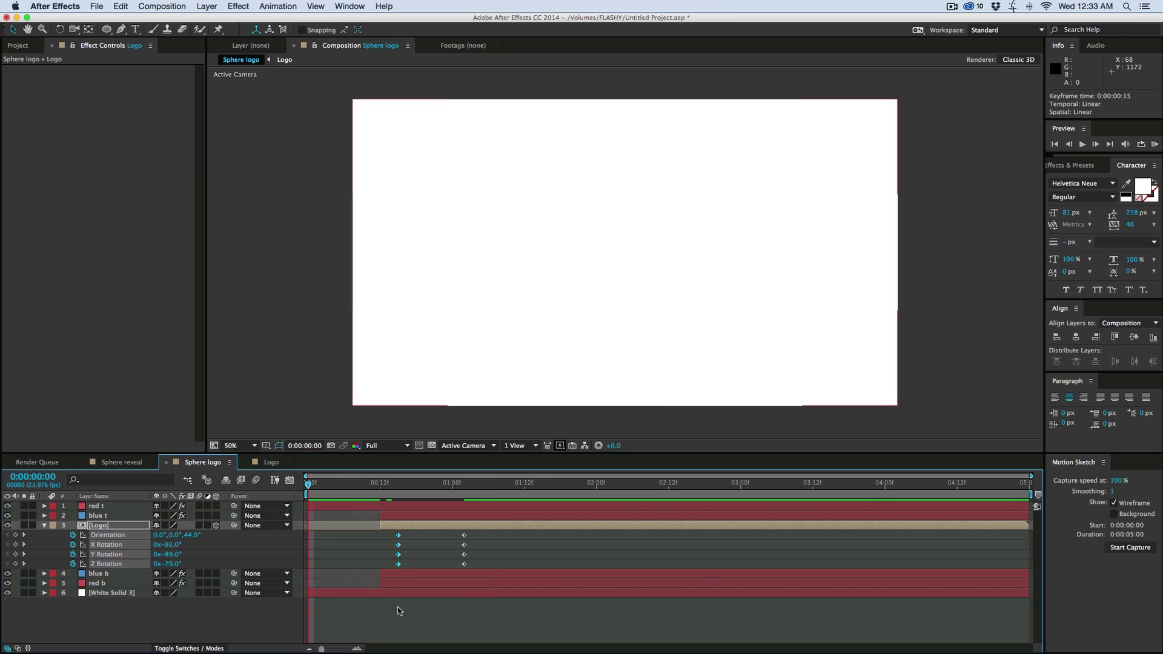
pyautogui.click(406, 613)
pyautogui.press('space')
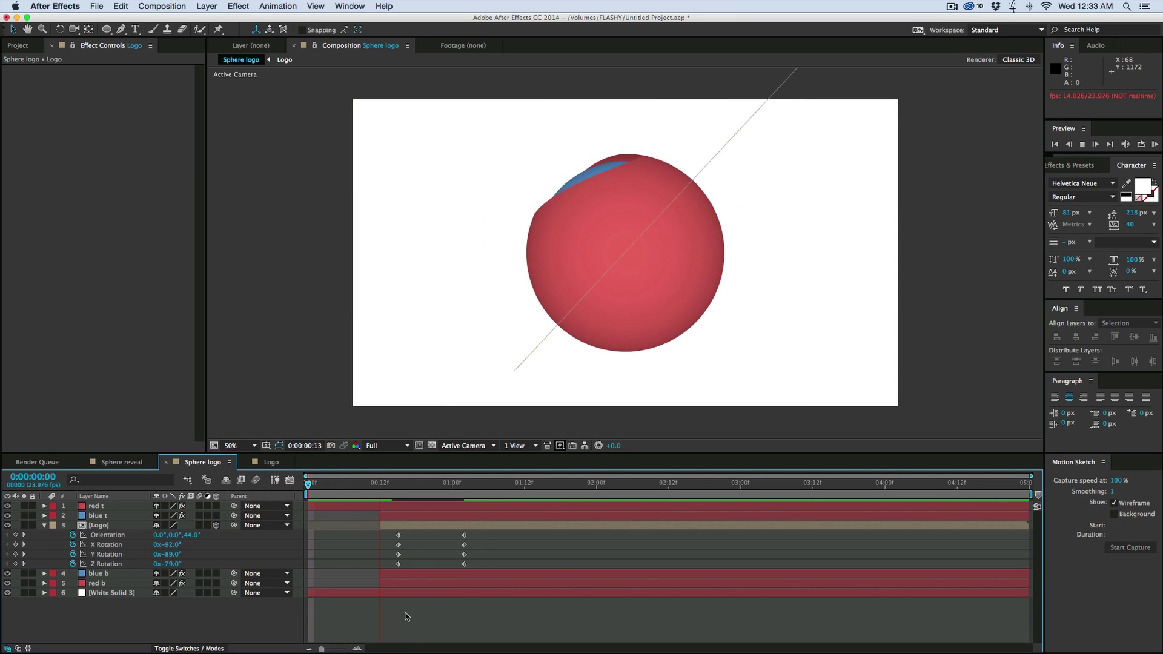
# Step: Apply Keyframe Assistant > Easy Ease to all the Logo rotation keyframes
pyautogui.click(467, 533)
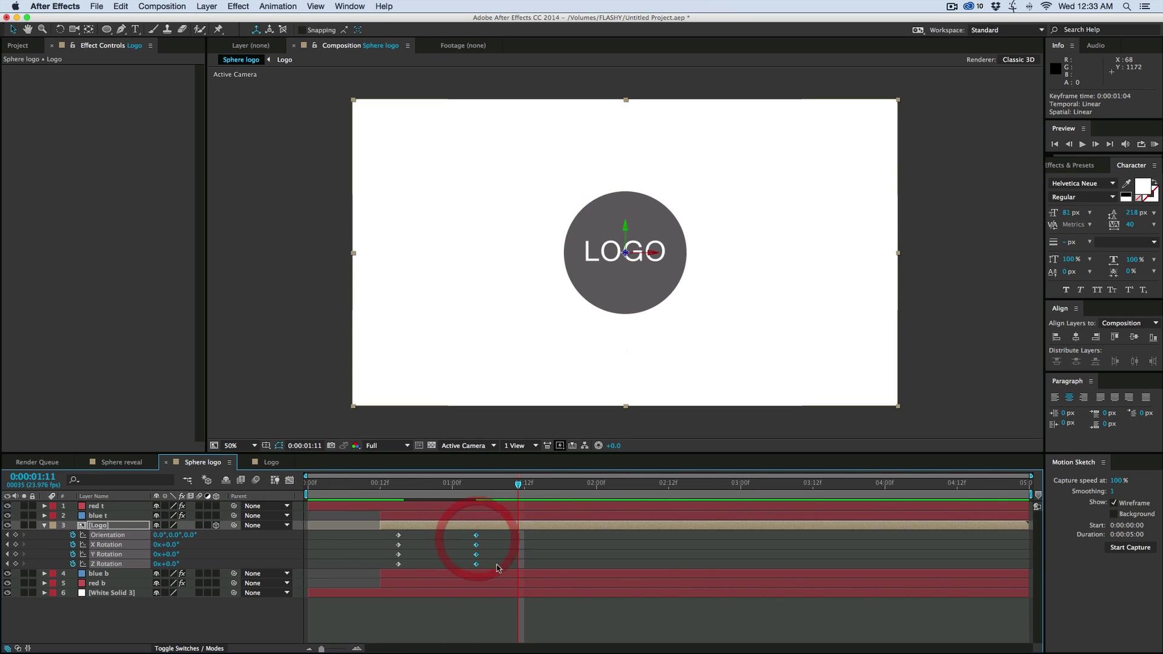
pyautogui.moveTo(373, 527); pyautogui.dragTo(497, 565)
pyautogui.rightClick(476, 536)
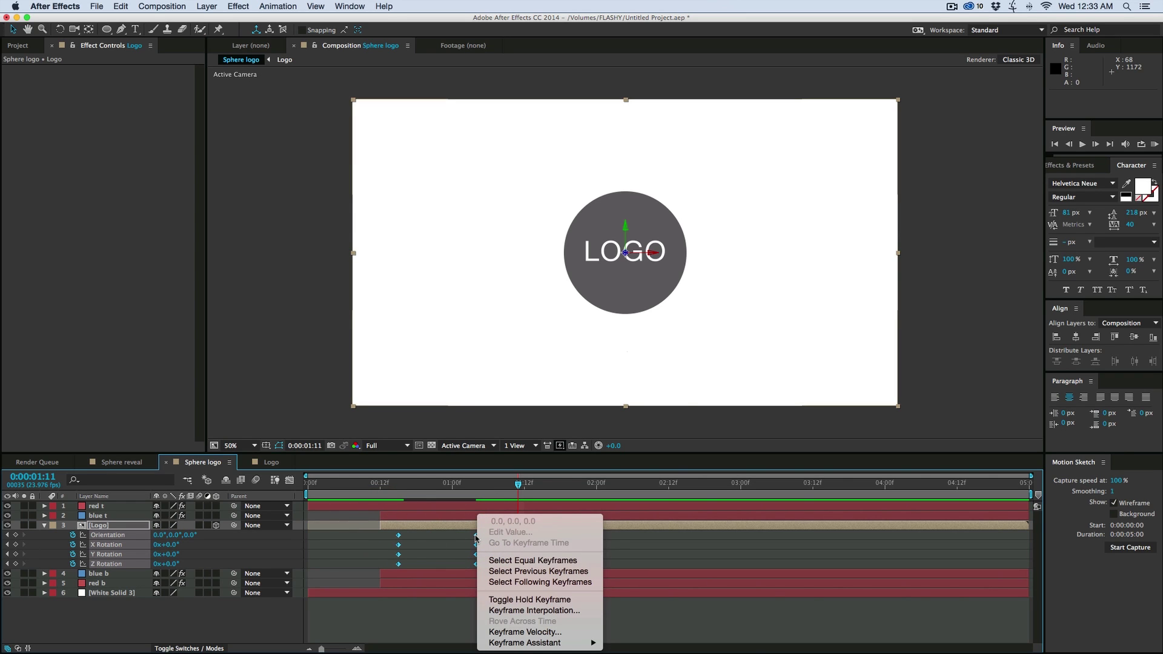
pyautogui.moveTo(538, 644)
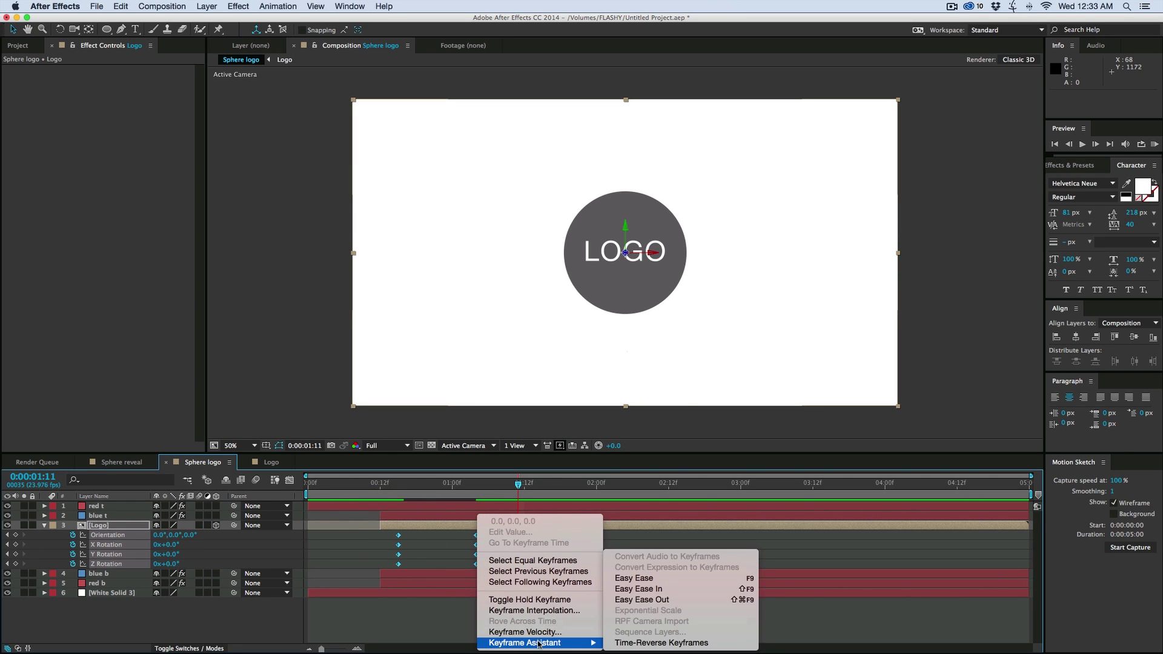
pyautogui.click(634, 578)
# Step: Preview the eased LOGO spin from the first frame, then collapse the Logo layer
pyautogui.moveTo(421, 485); pyautogui.dragTo(308, 485)
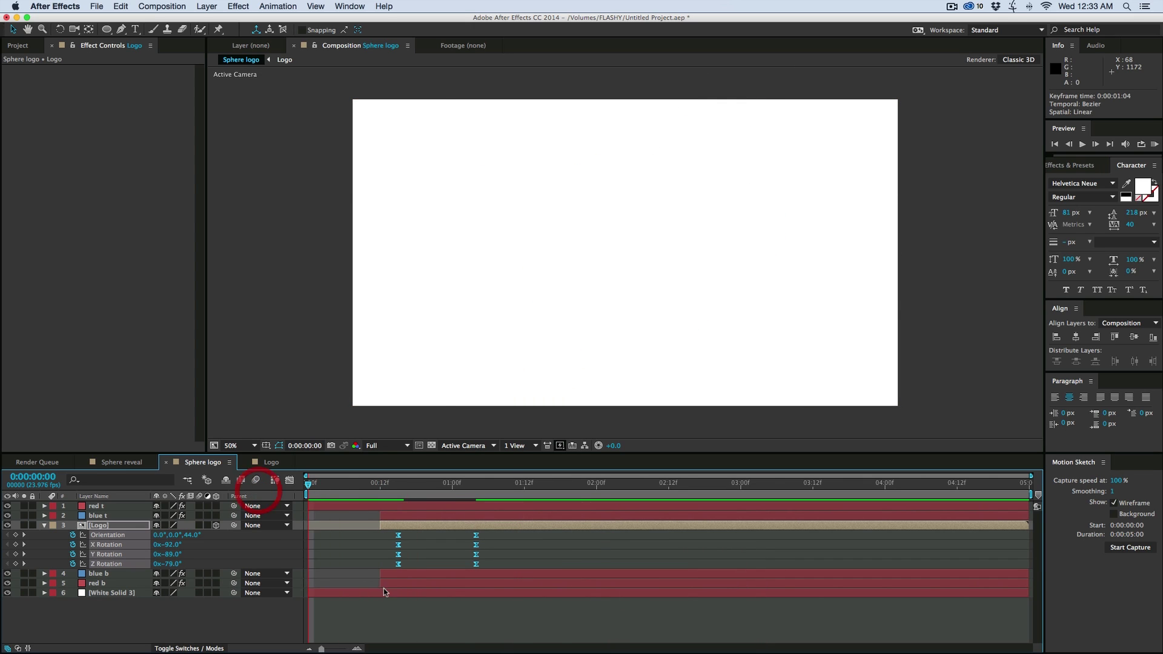
pyautogui.click(410, 618)
pyautogui.press('space')
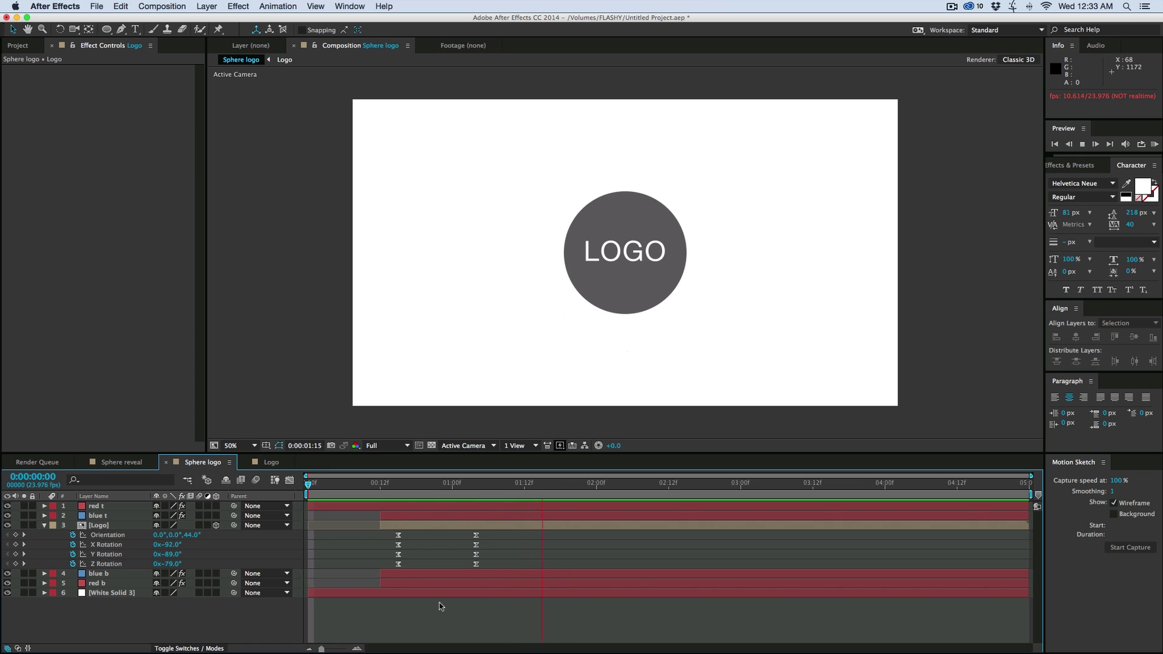
pyautogui.click(262, 488)
pyautogui.press('space')
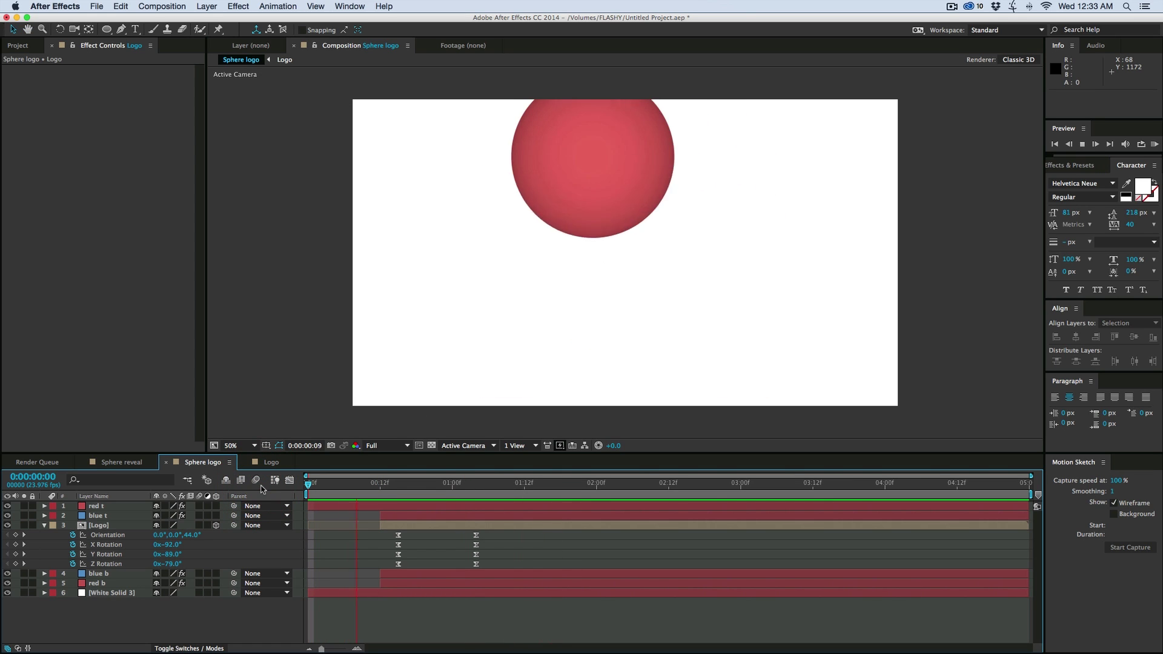
pyautogui.press('space')
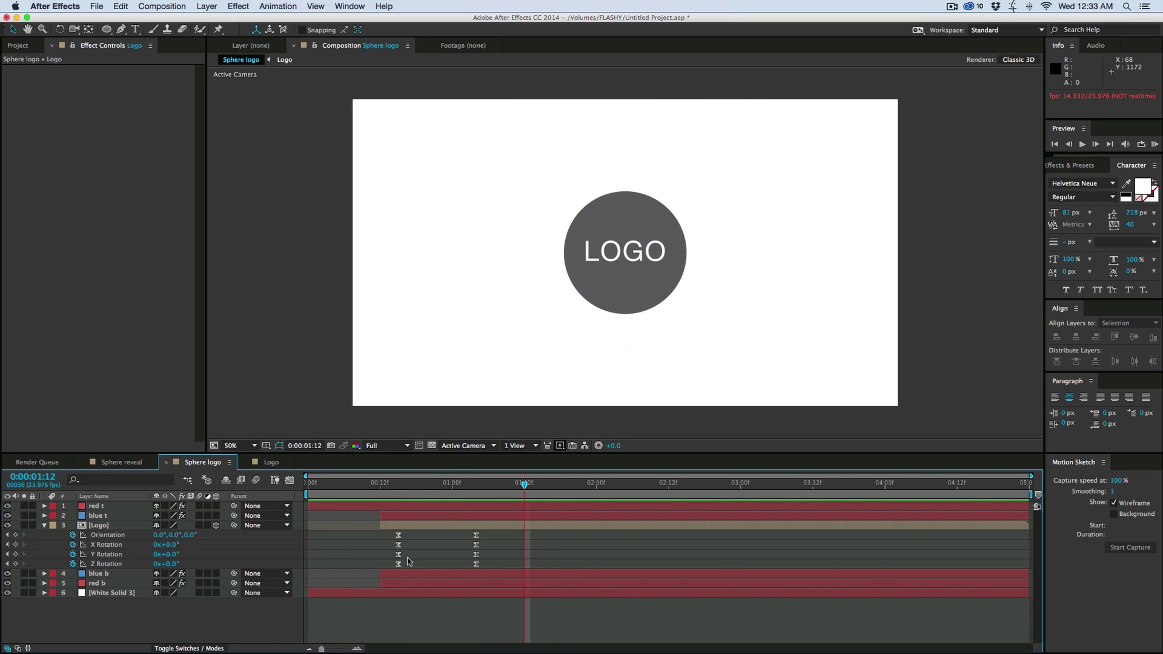
pyautogui.click(441, 624)
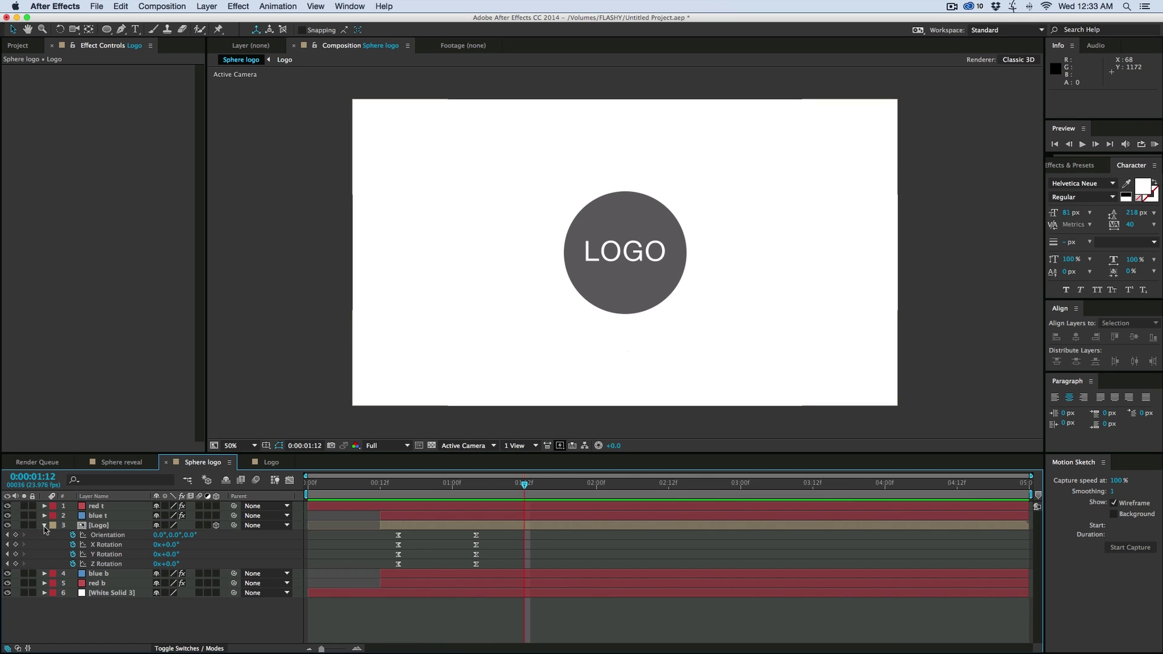
pyautogui.click(44, 525)
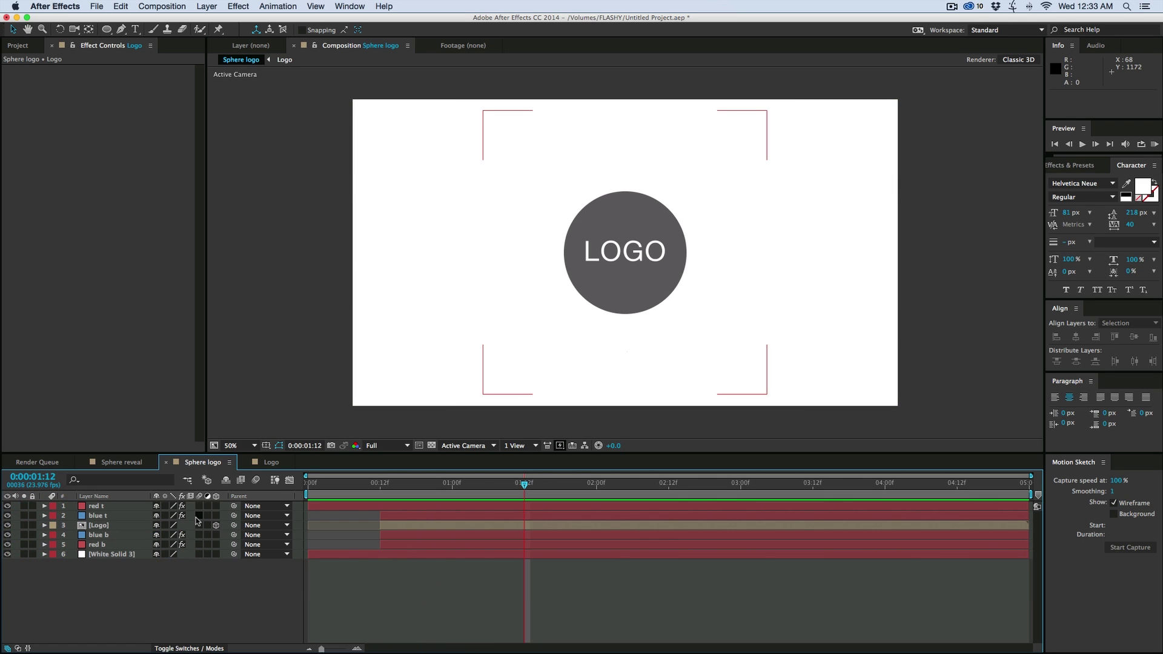
# Step: Inspect red t's effects and step through the reveal from frame 19 to one second
pyautogui.click(98, 507)
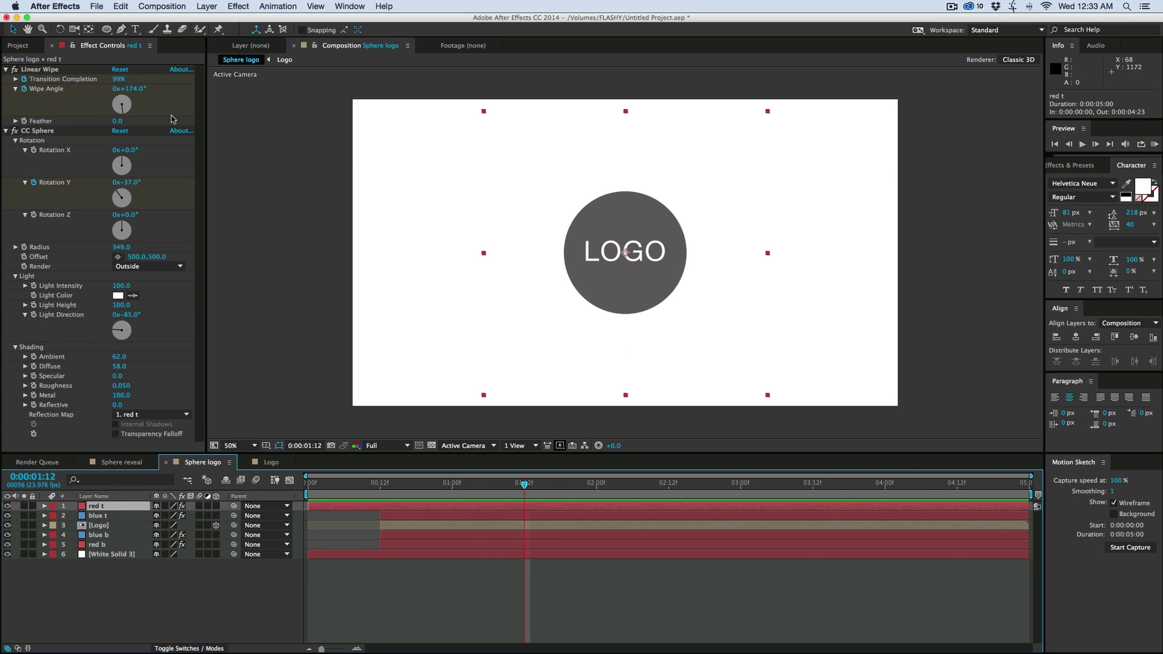
pyautogui.moveTo(524, 485); pyautogui.dragTo(418, 486)
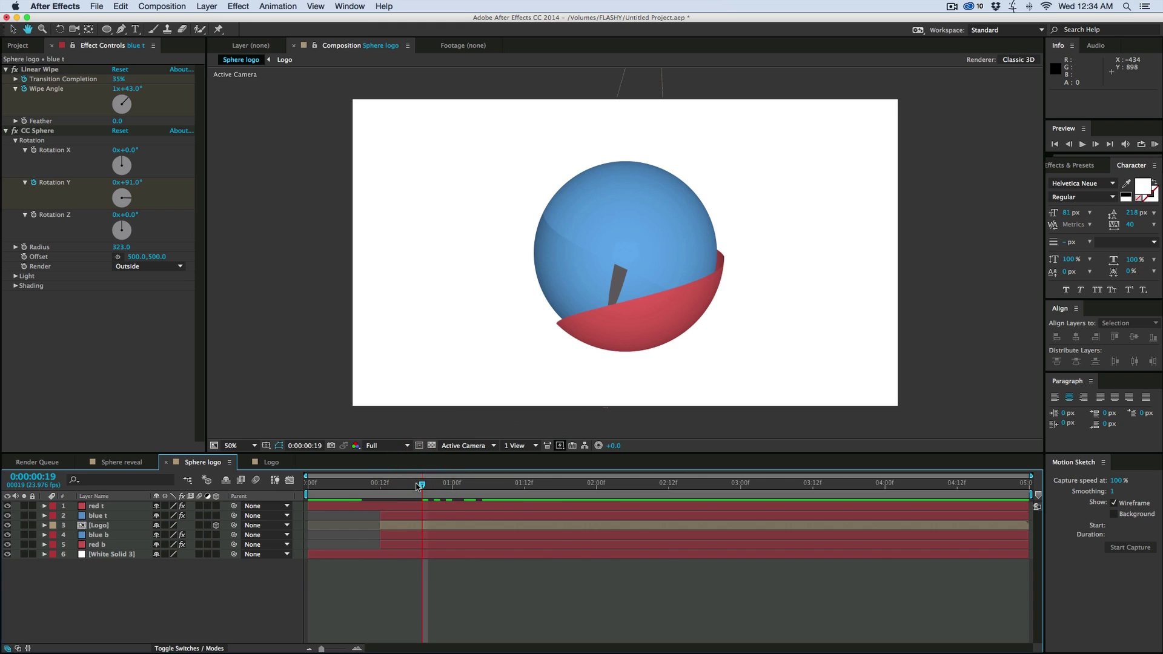
pyautogui.press('space')
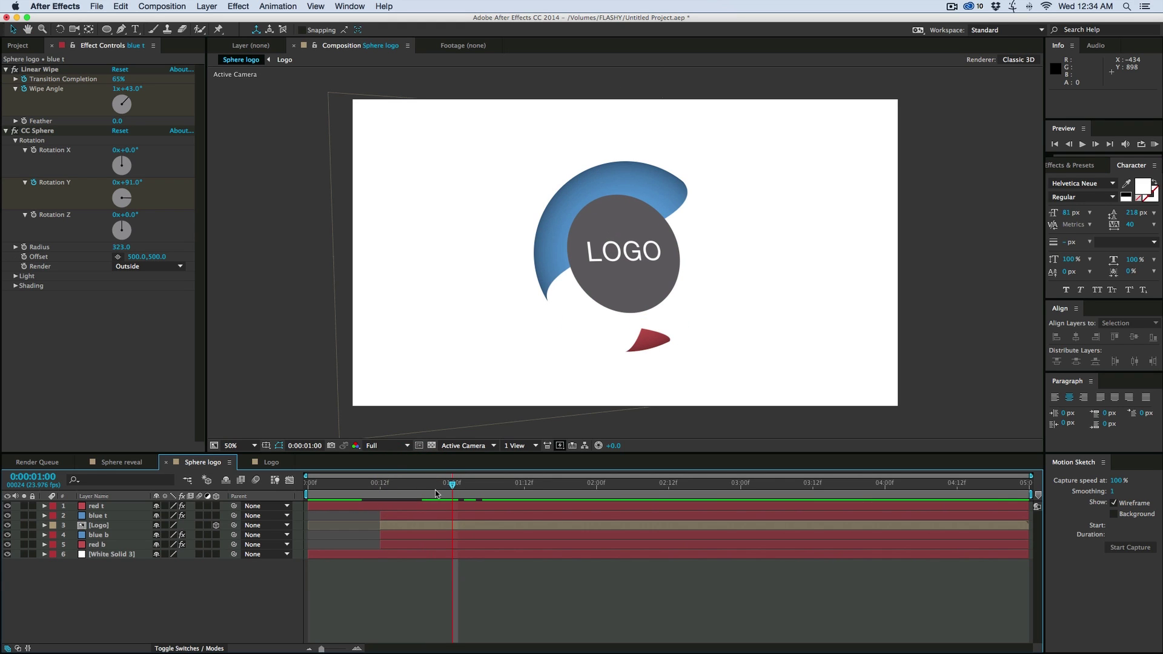
pyautogui.click(431, 599)
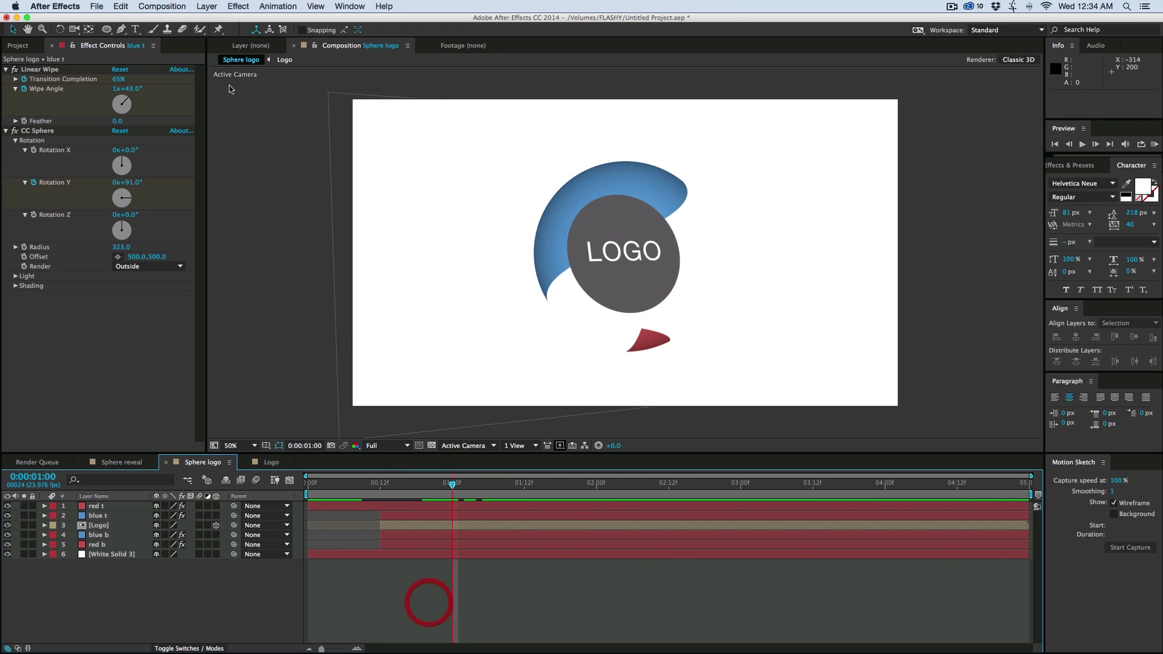
# Step: Add a top adjustment layer with CC Force Motion Blur (8 samples, 180° shutter)
pyautogui.click(206, 6)
pyautogui.moveTo(254, 20)
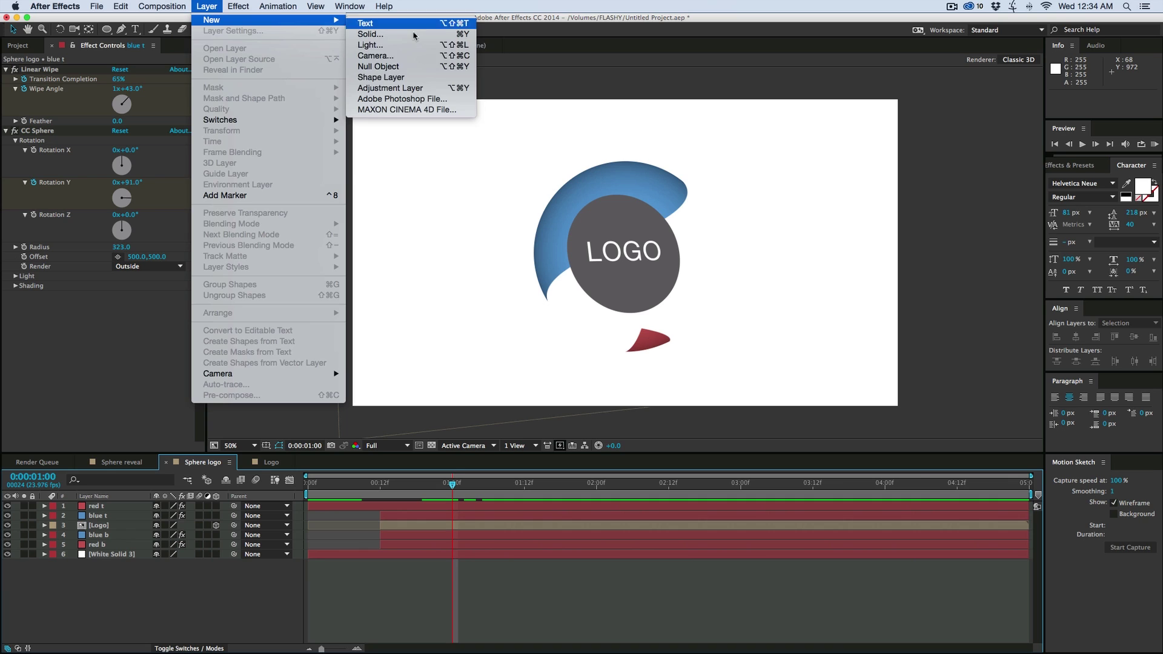
pyautogui.click(431, 89)
pyautogui.click(257, 5)
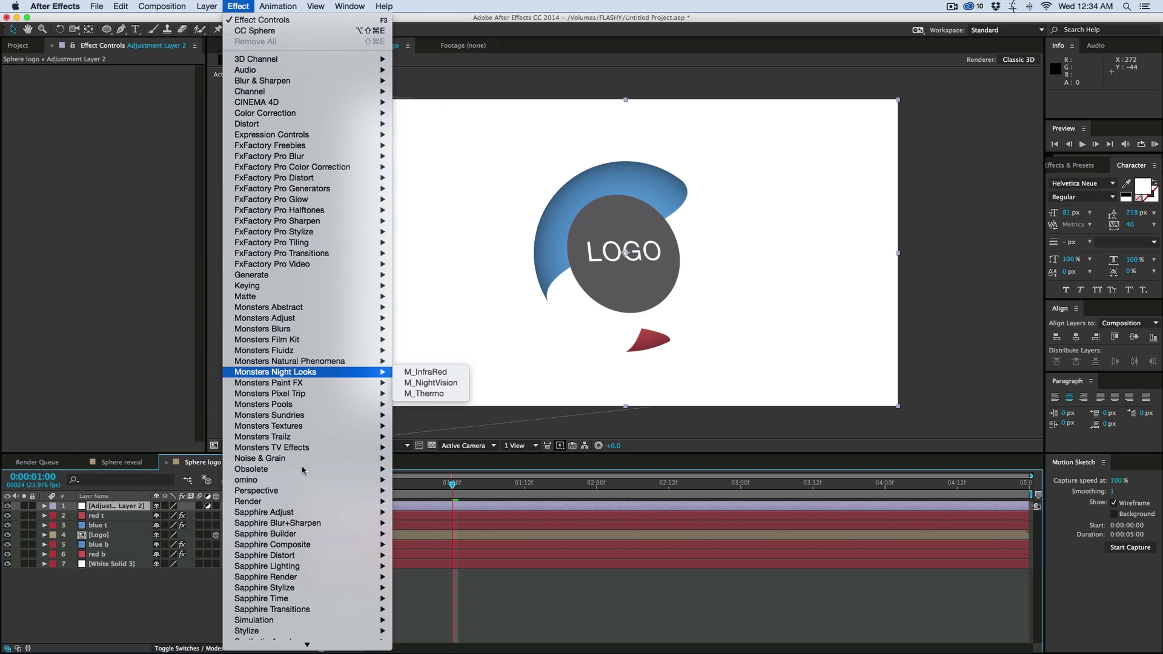
pyautogui.moveTo(250, 600)
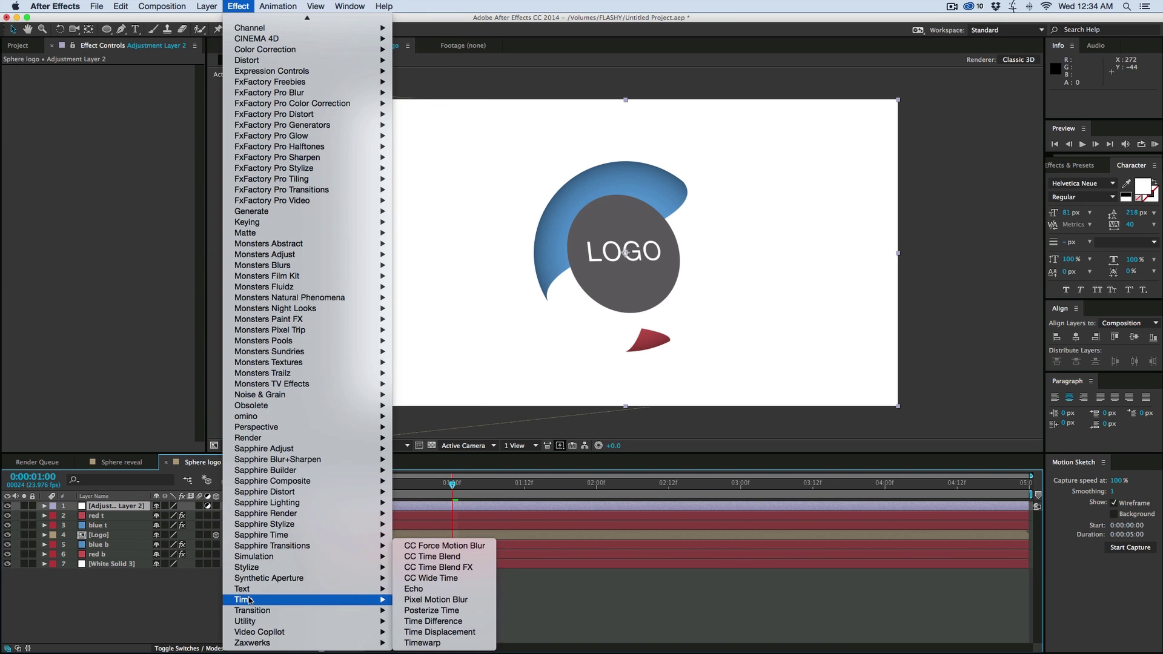
pyautogui.click(476, 548)
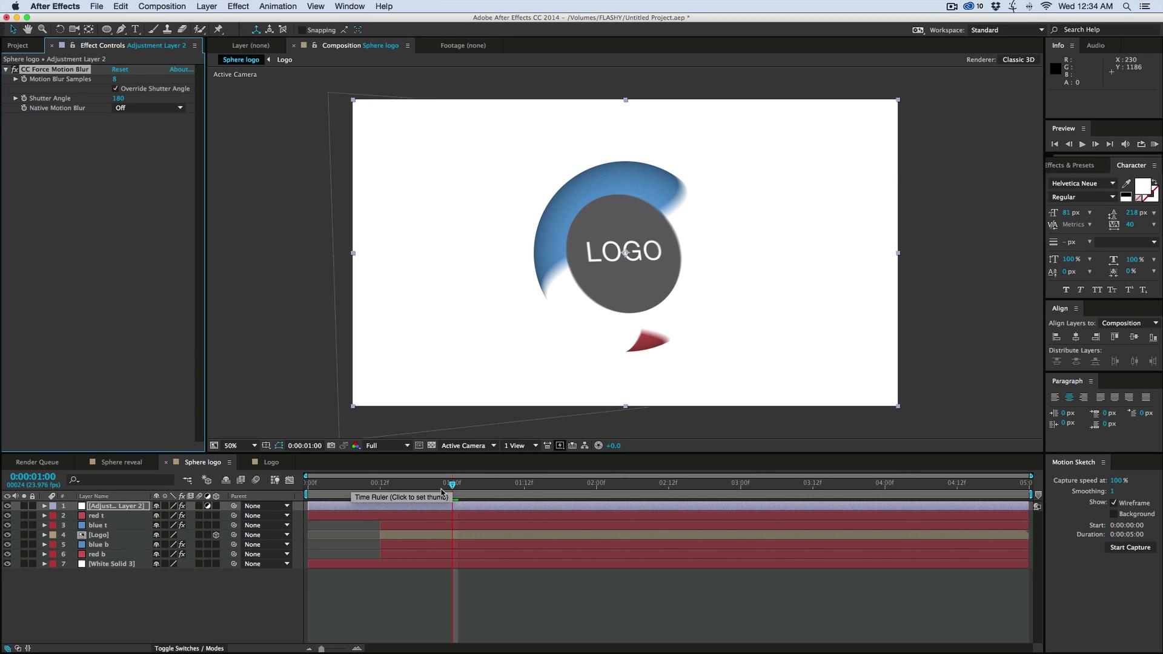
# Step: Preview the motion-blurred animation around frame 18, then select the blue b sphere layer
pyautogui.press('KP_0')
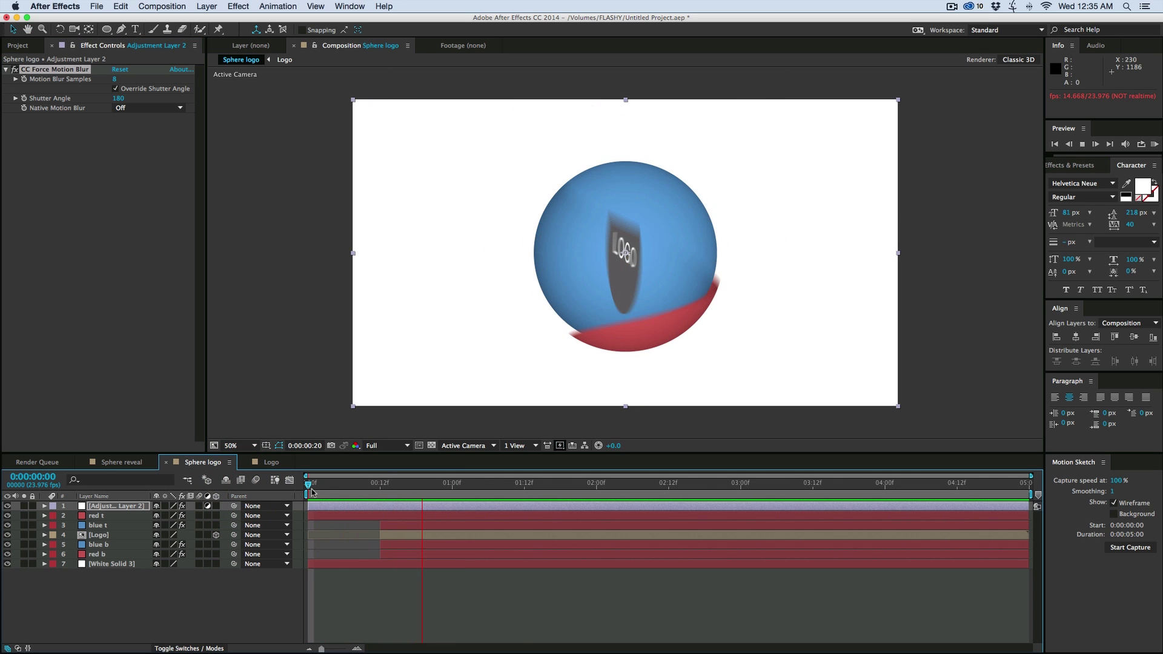
pyautogui.moveTo(484, 486); pyautogui.dragTo(430, 494)
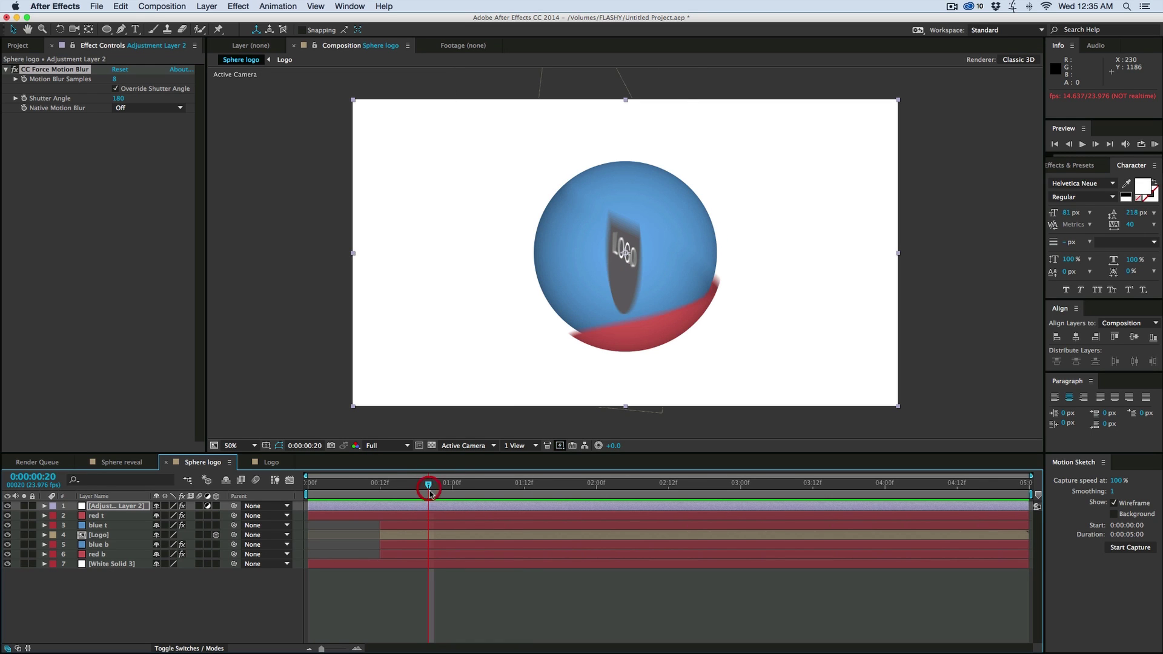
pyautogui.click(103, 544)
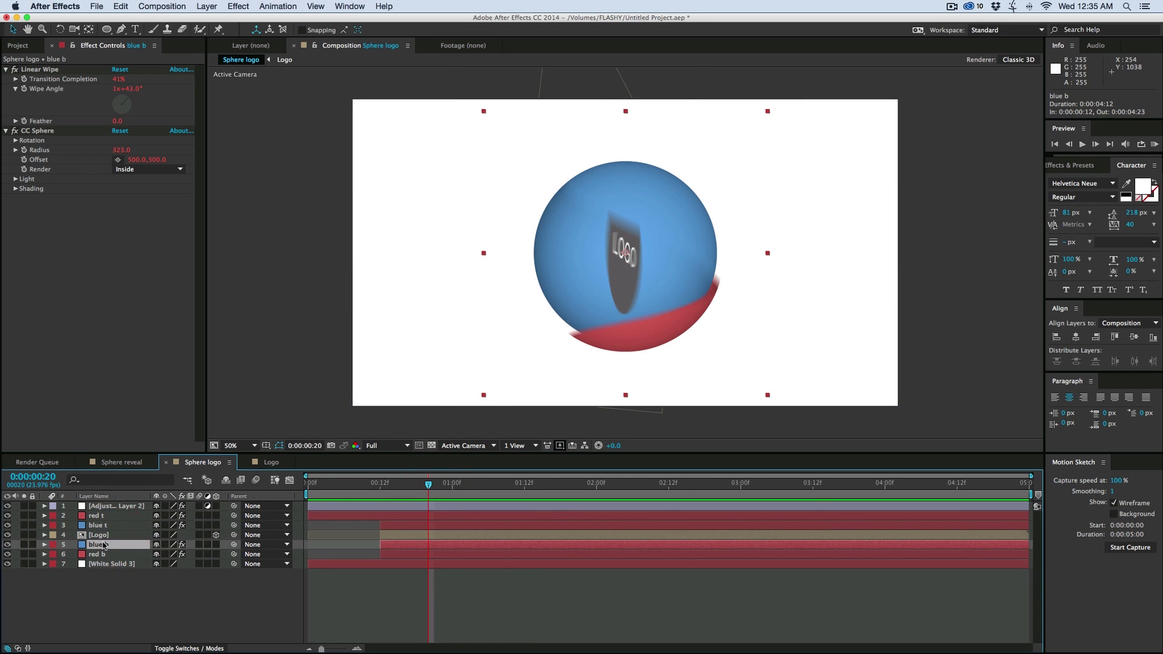
# Step: Expose blue b's Light and Shading settings and toggle stopwatches on Ambient through Reflective
pyautogui.click(16, 179)
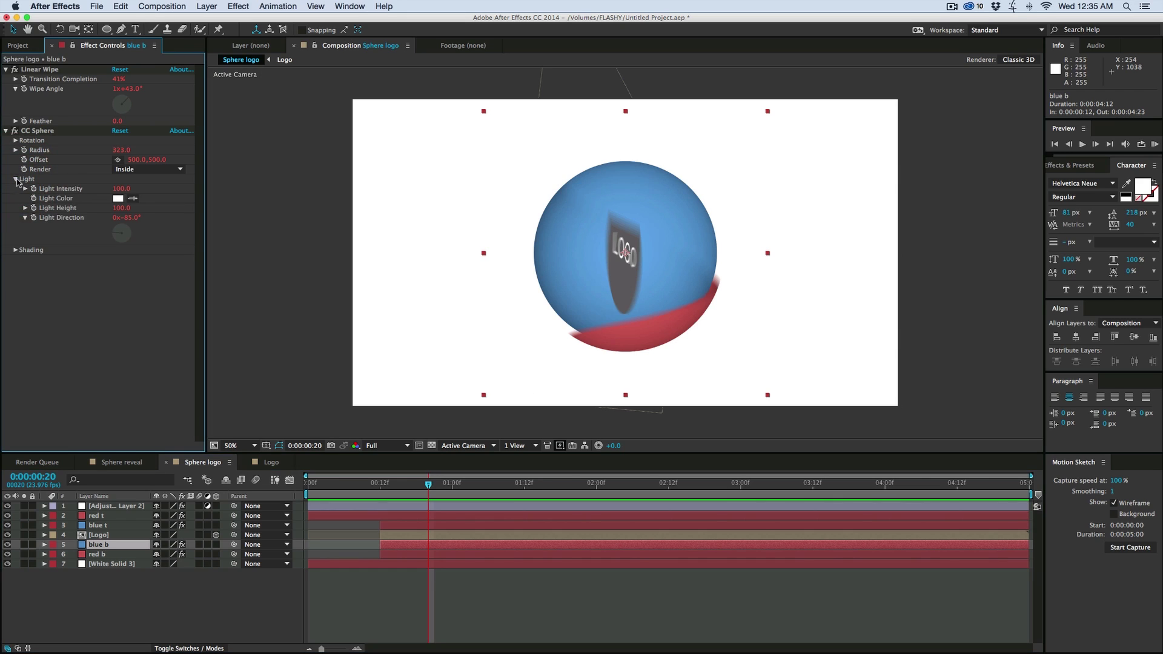
pyautogui.click(16, 250)
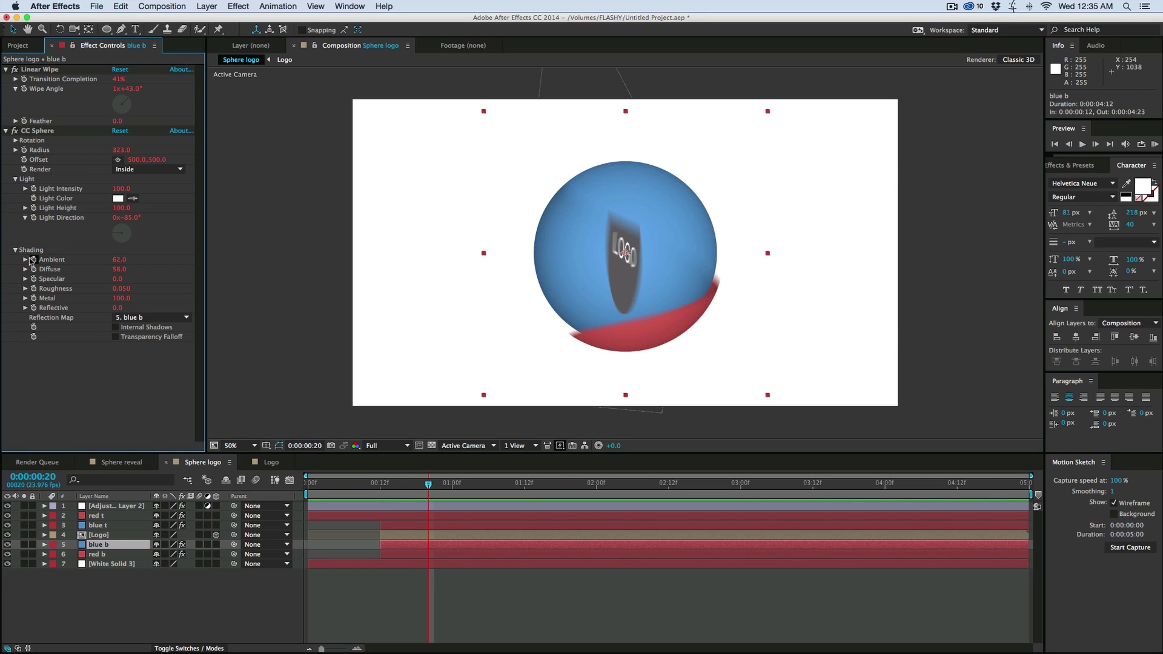
pyautogui.click(33, 261)
pyautogui.click(34, 270)
pyautogui.click(34, 279)
pyautogui.click(34, 289)
pyautogui.click(34, 299)
pyautogui.click(34, 309)
# Step: Scrub shading to Ambient 25, Diffuse 69, Specular 77 and preview from an early frame
pyautogui.moveTo(118, 260); pyautogui.dragTo(104, 260)
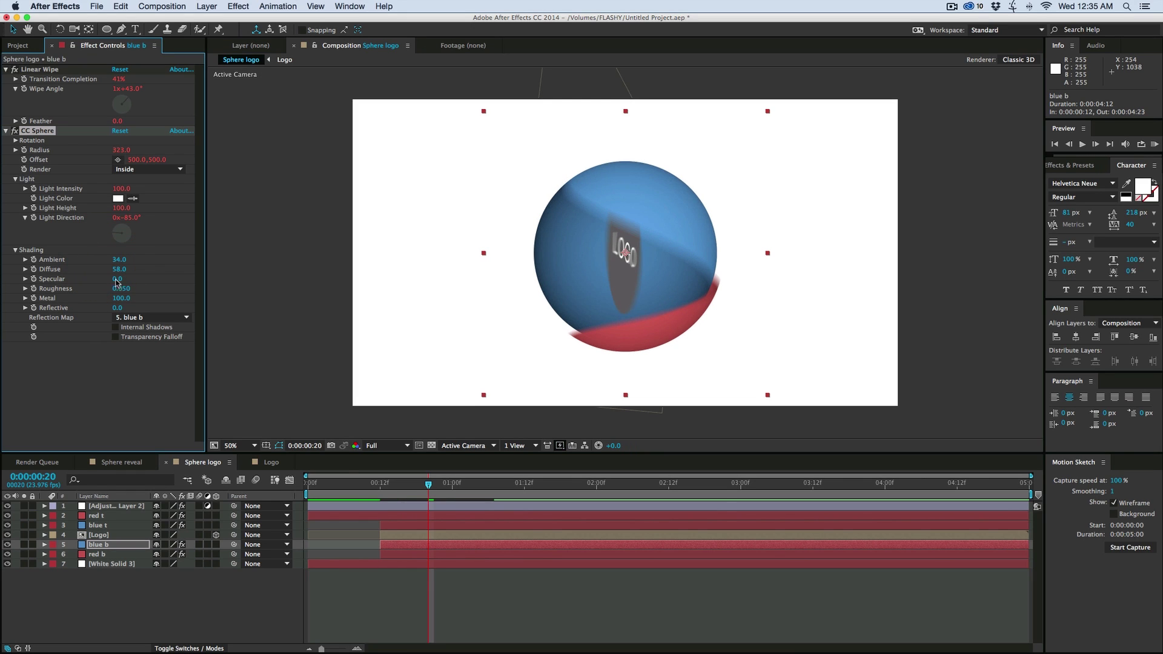
pyautogui.moveTo(116, 281)
pyautogui.mouseDown()
pyautogui.moveTo(138, 279)
pyautogui.moveTo(101, 268)
pyautogui.moveTo(130, 270)
pyautogui.moveTo(120, 260)
pyautogui.mouseUp()
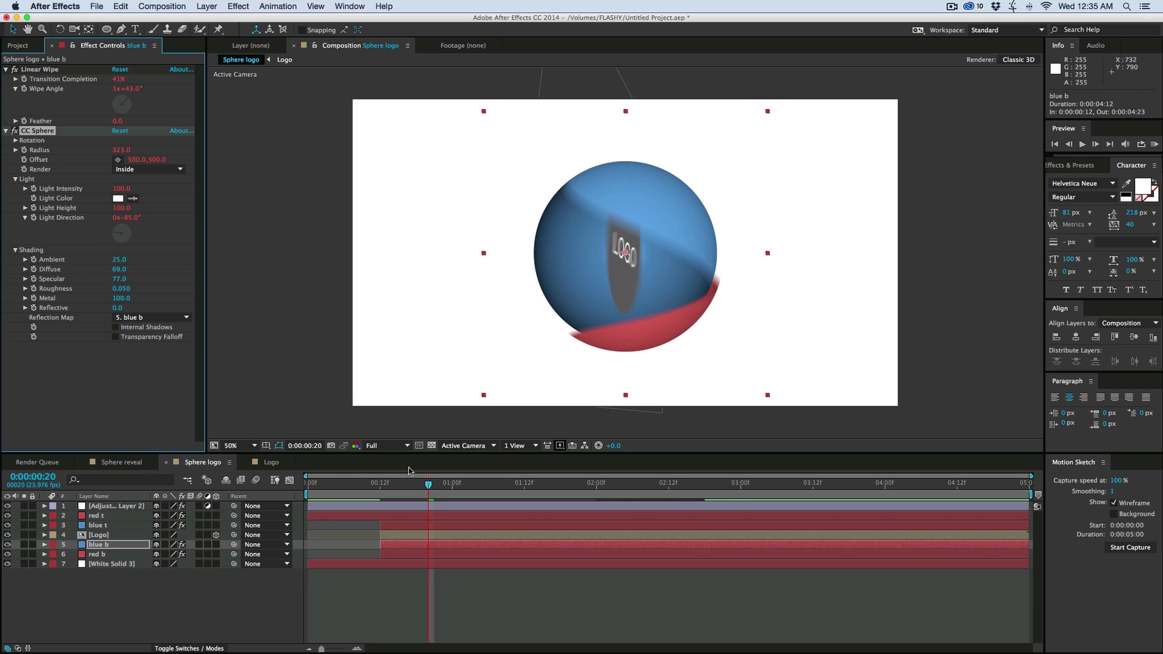
pyautogui.click(352, 489)
pyautogui.press('space')
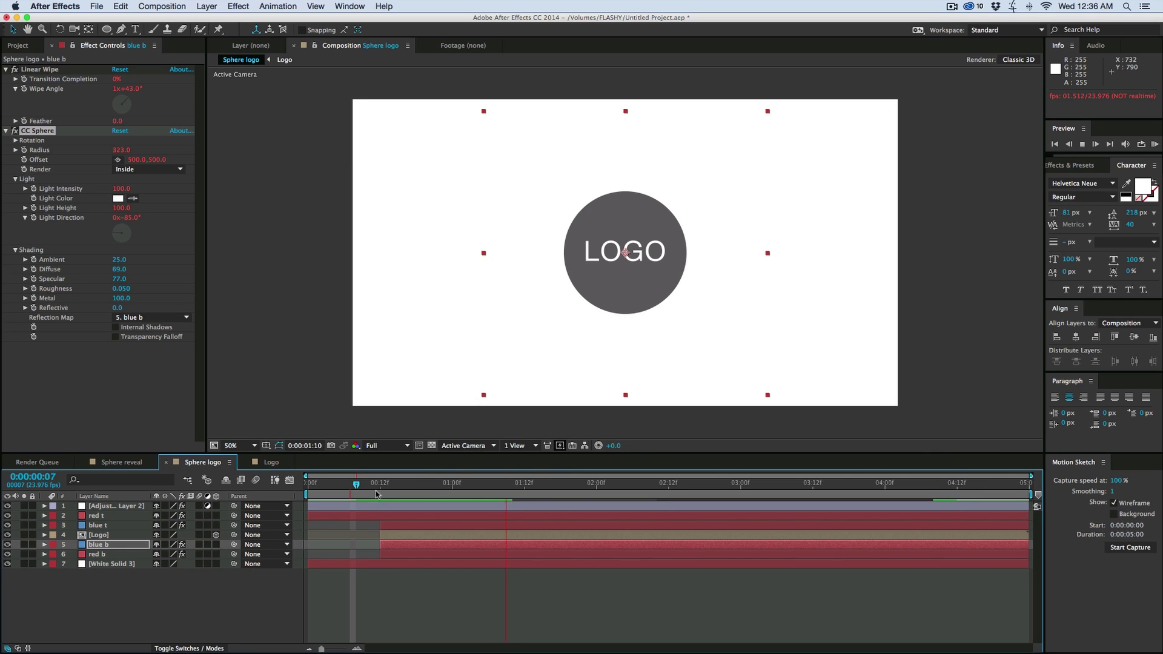
pyautogui.click(428, 578)
pyautogui.press('KP_0')
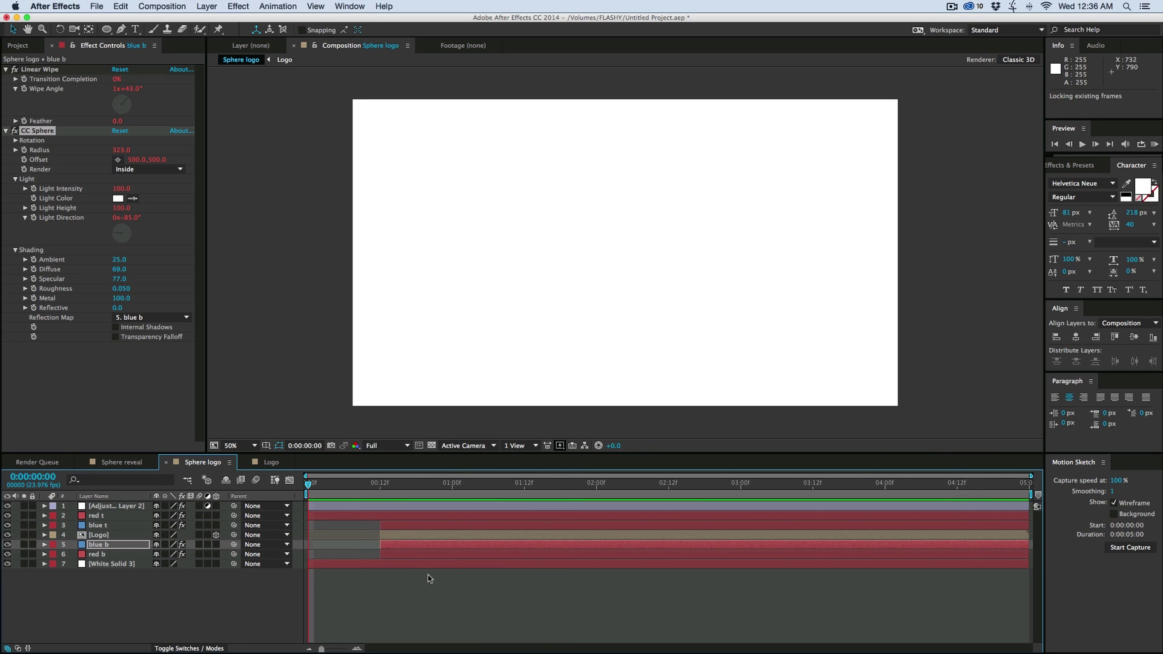